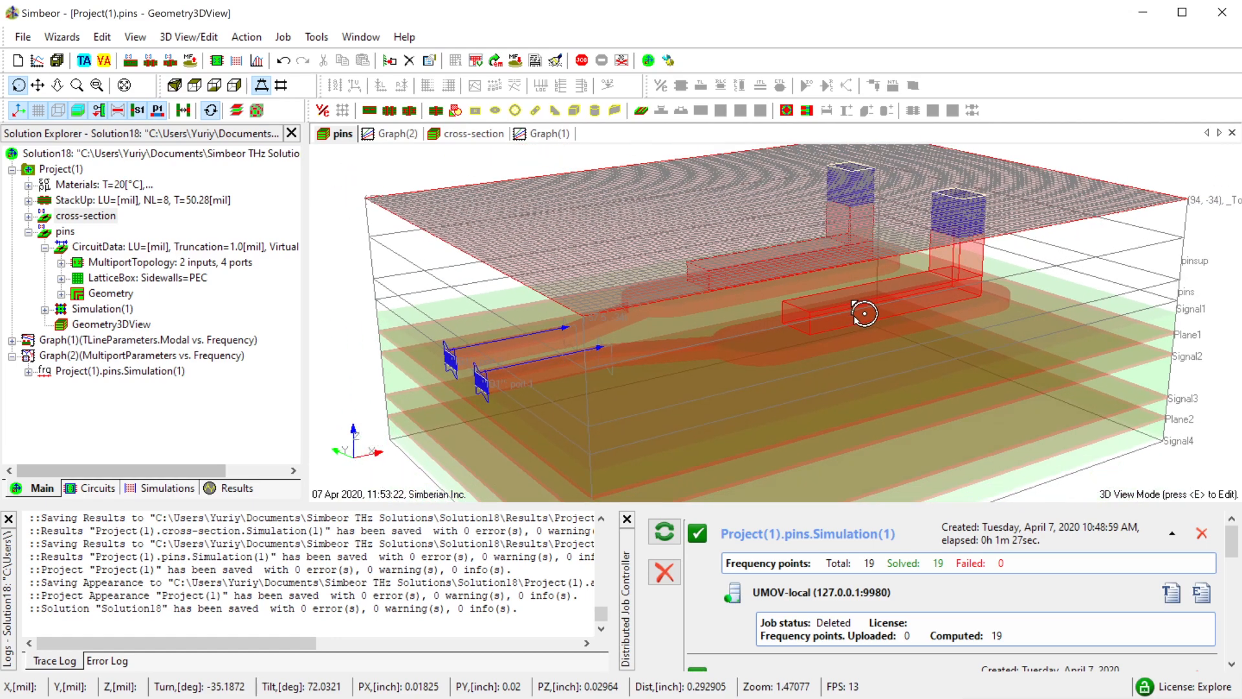
# - Examine the pins circuit's 3D model and its geometry tree, including the transmission line strips and the ports of IO1 and IO2
pyautogui.moveTo(844, 337); pyautogui.dragTo(775, 399, button='middle')
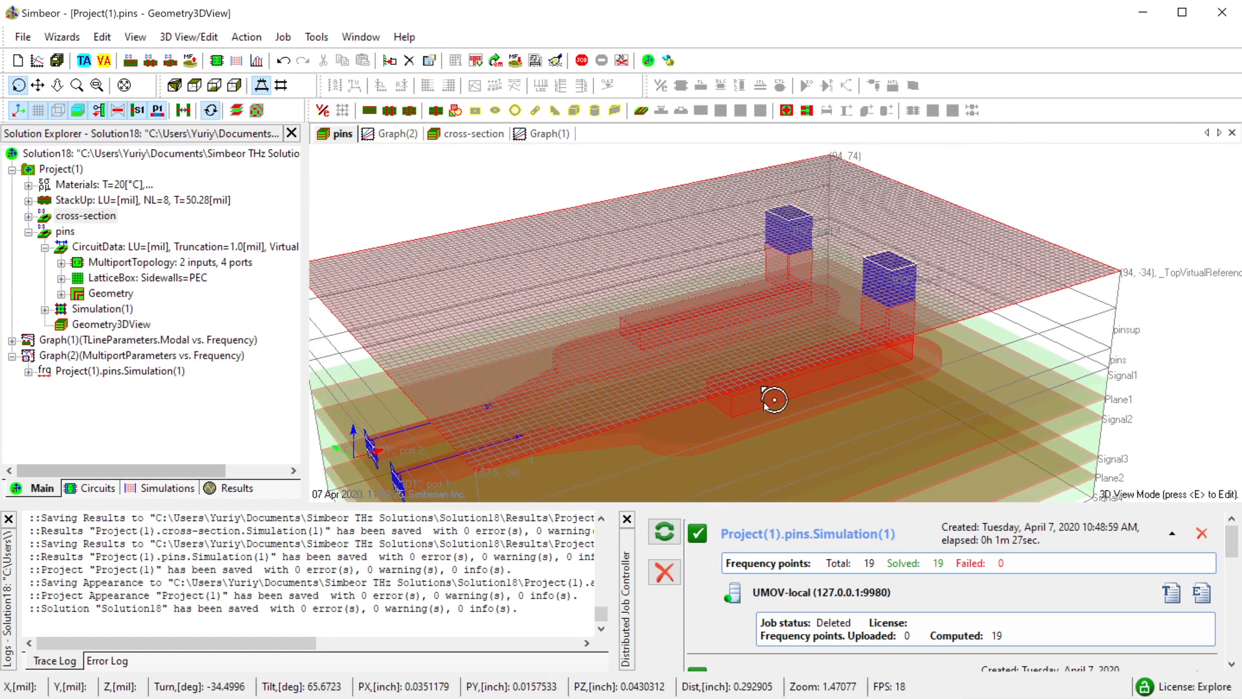
pyautogui.moveTo(819, 359)
pyautogui.mouseDown()
pyautogui.moveTo(843, 374)
pyautogui.moveTo(837, 365)
pyautogui.mouseUp()
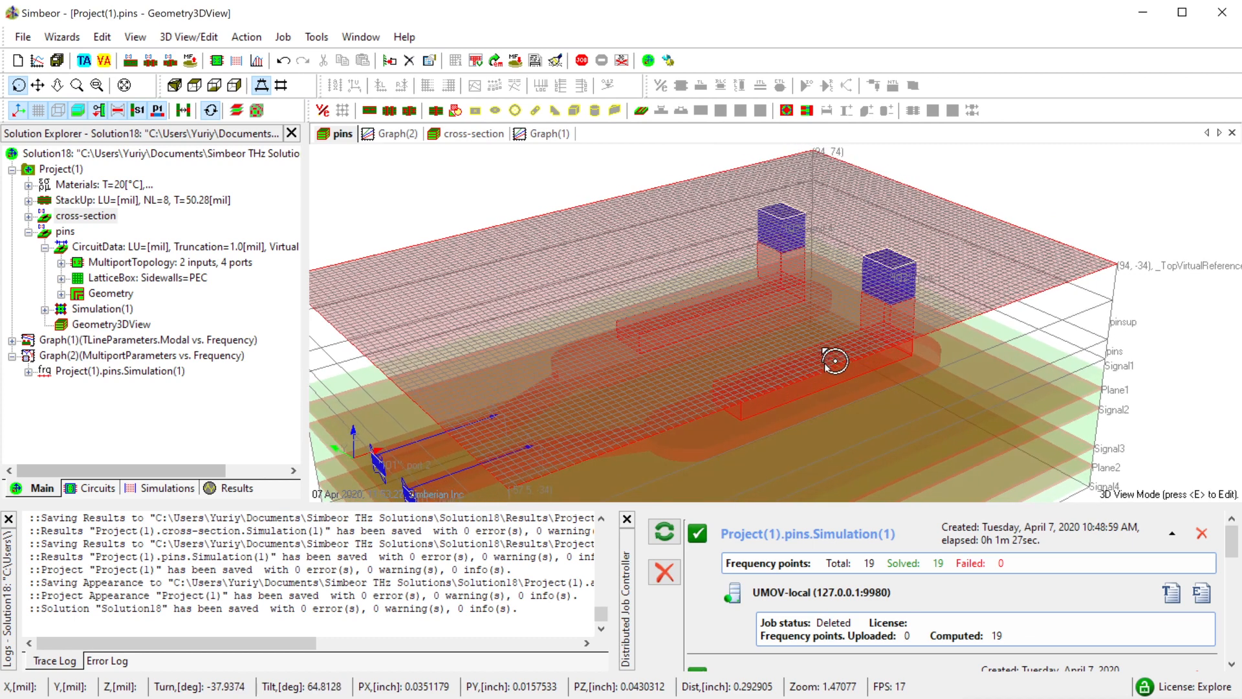
pyautogui.click(61, 295)
pyautogui.click(77, 325)
pyautogui.click(94, 340)
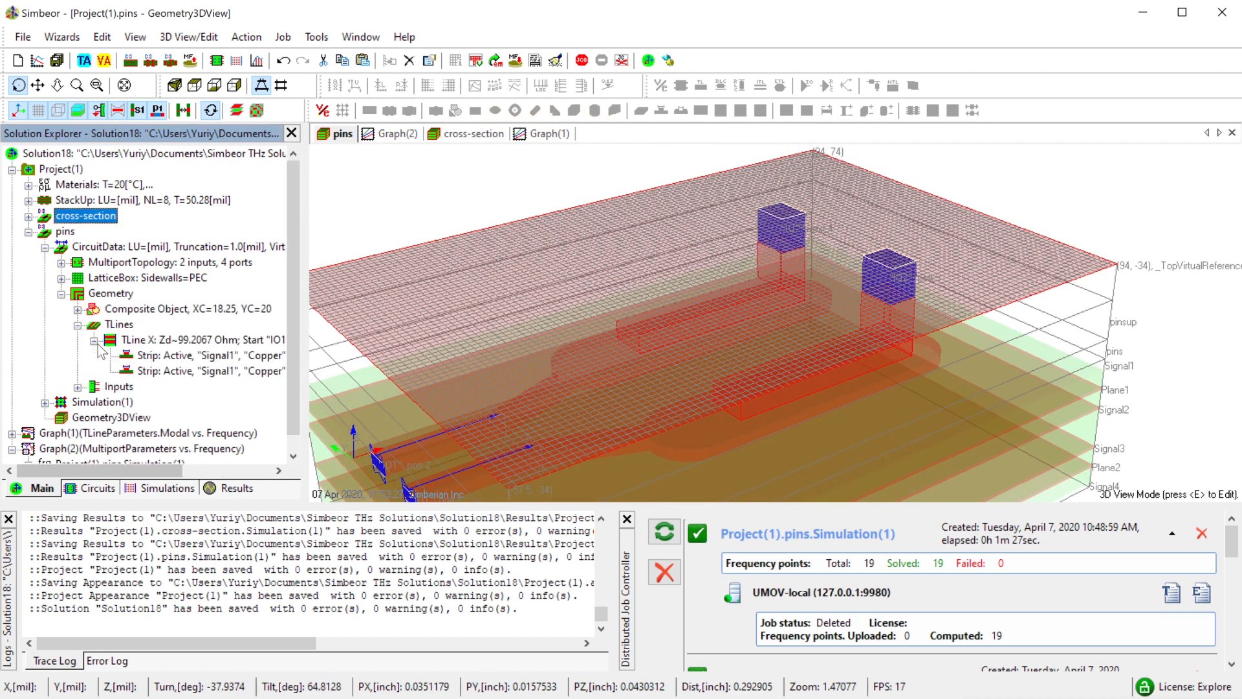
pyautogui.click(78, 387)
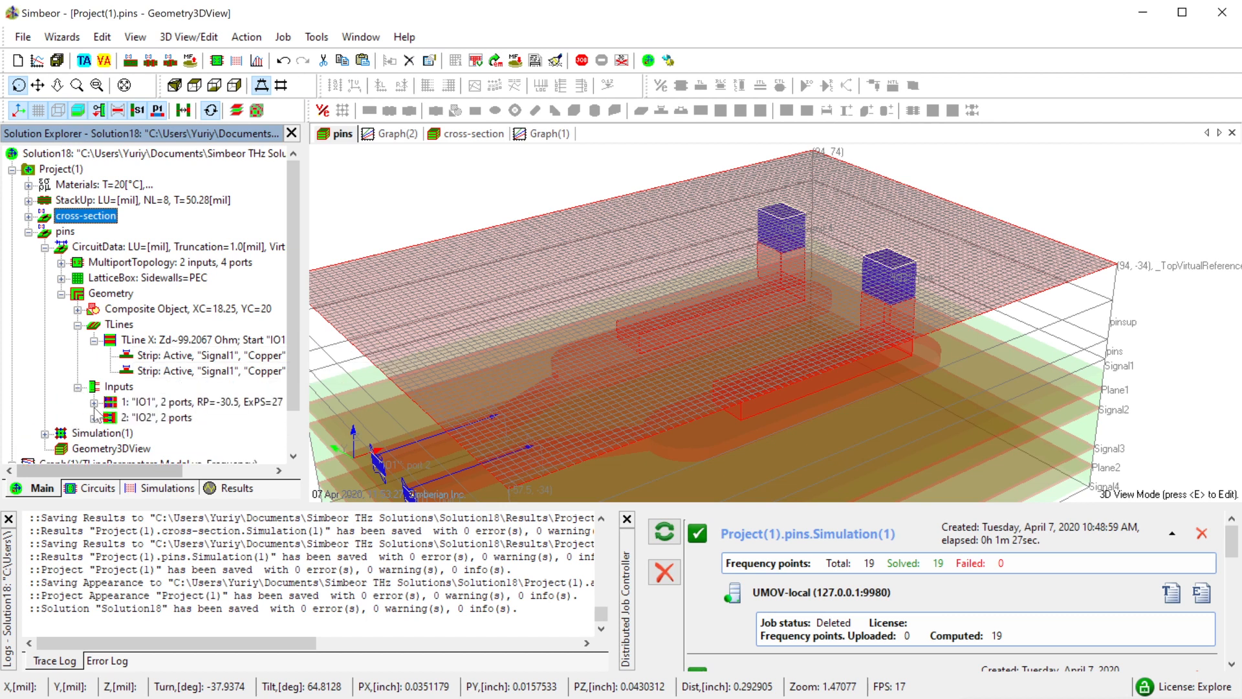
pyautogui.click(94, 402)
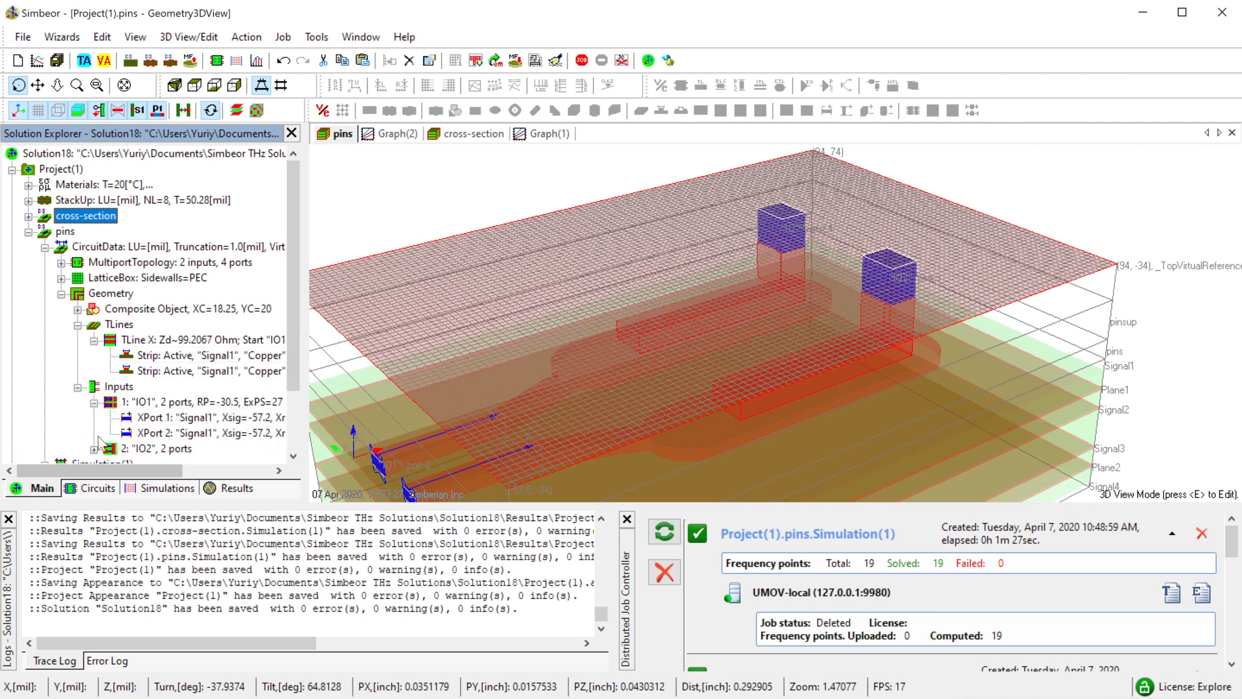
pyautogui.click(95, 448)
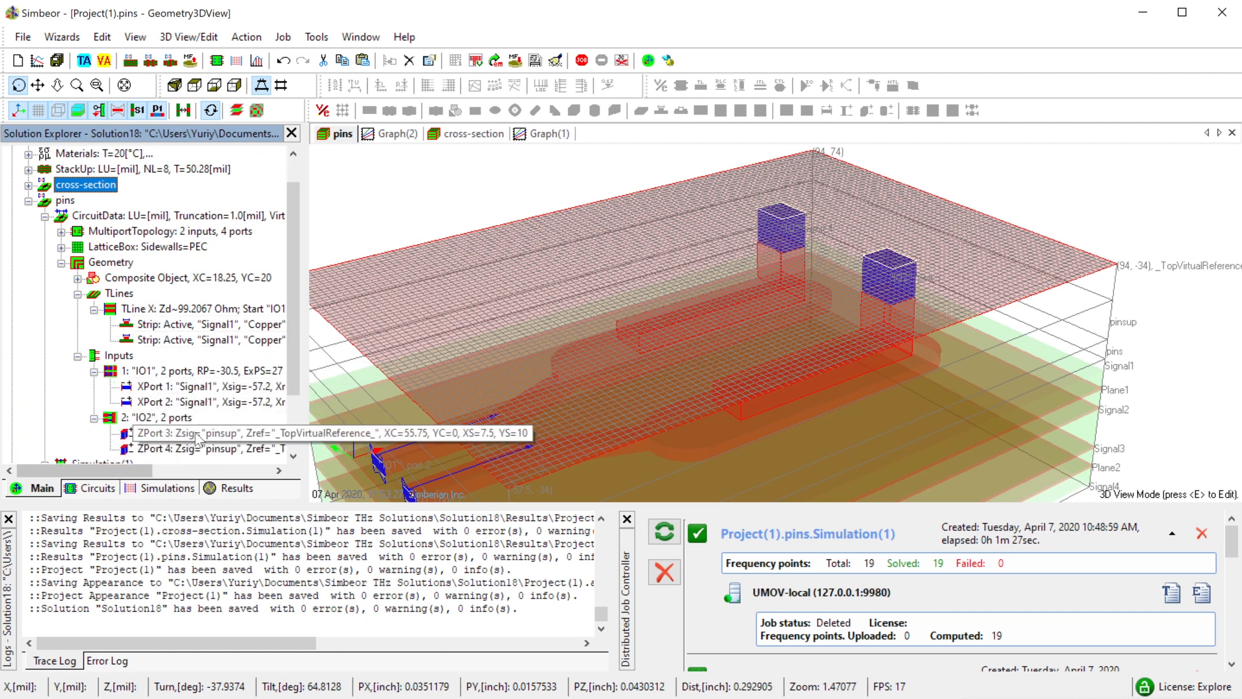
# - Inspect ZPort 3, the Inputs group and the whole Geometry of the pins circuit by highlighting them in the 3D view
pyautogui.rightClick(237, 435)
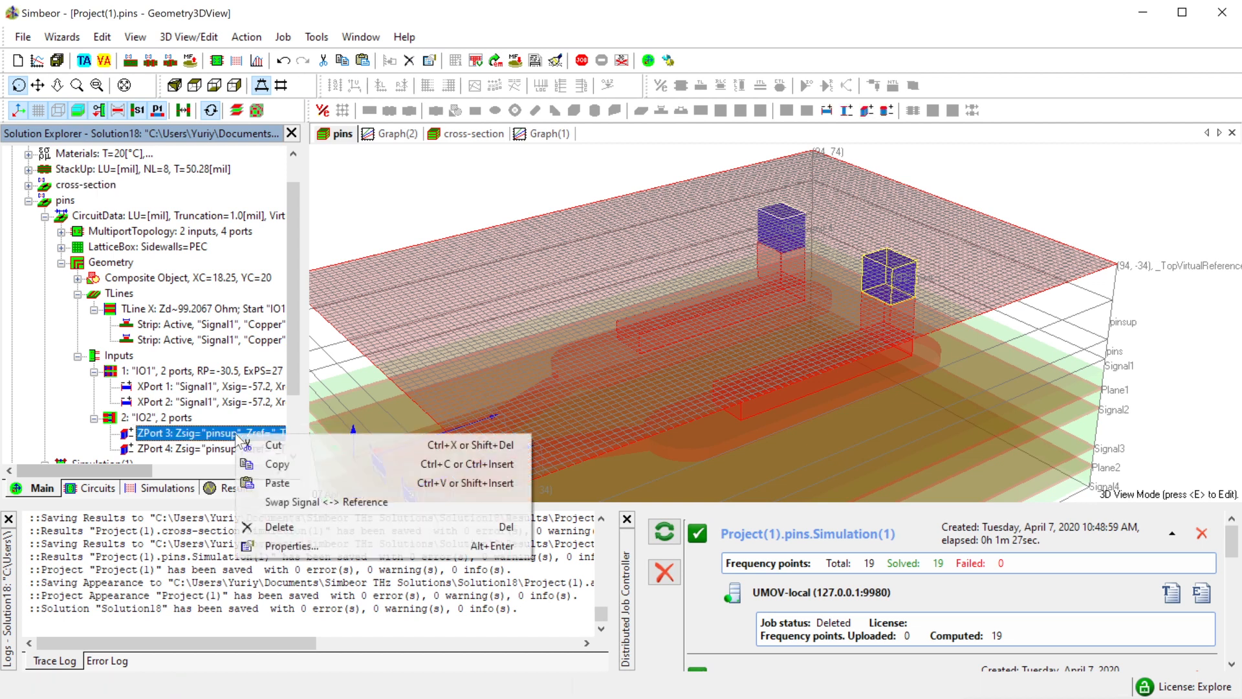
pyautogui.click(304, 506)
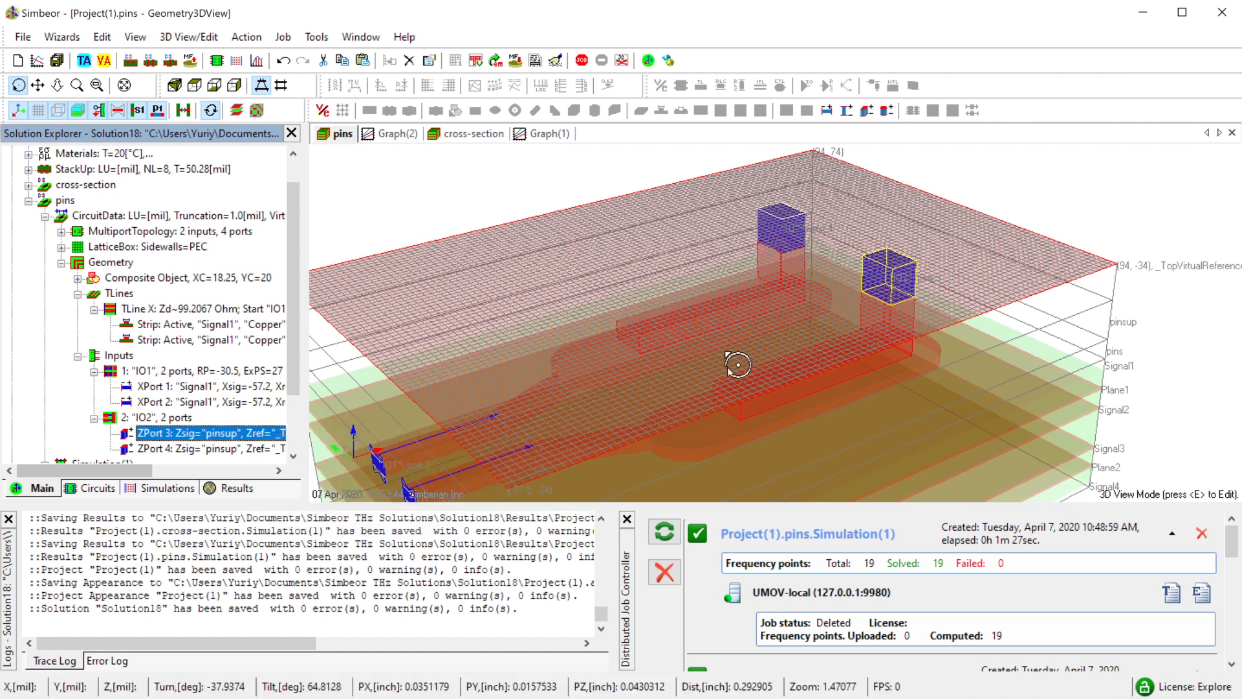
pyautogui.click(126, 357)
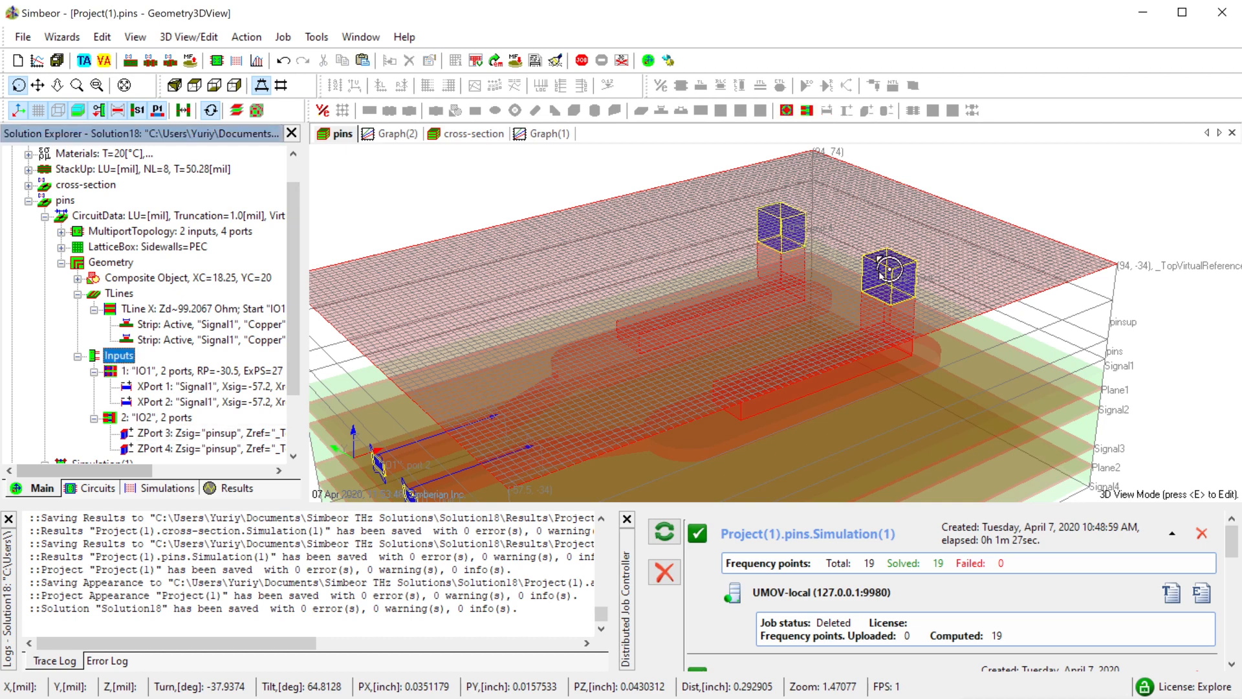
pyautogui.click(111, 262)
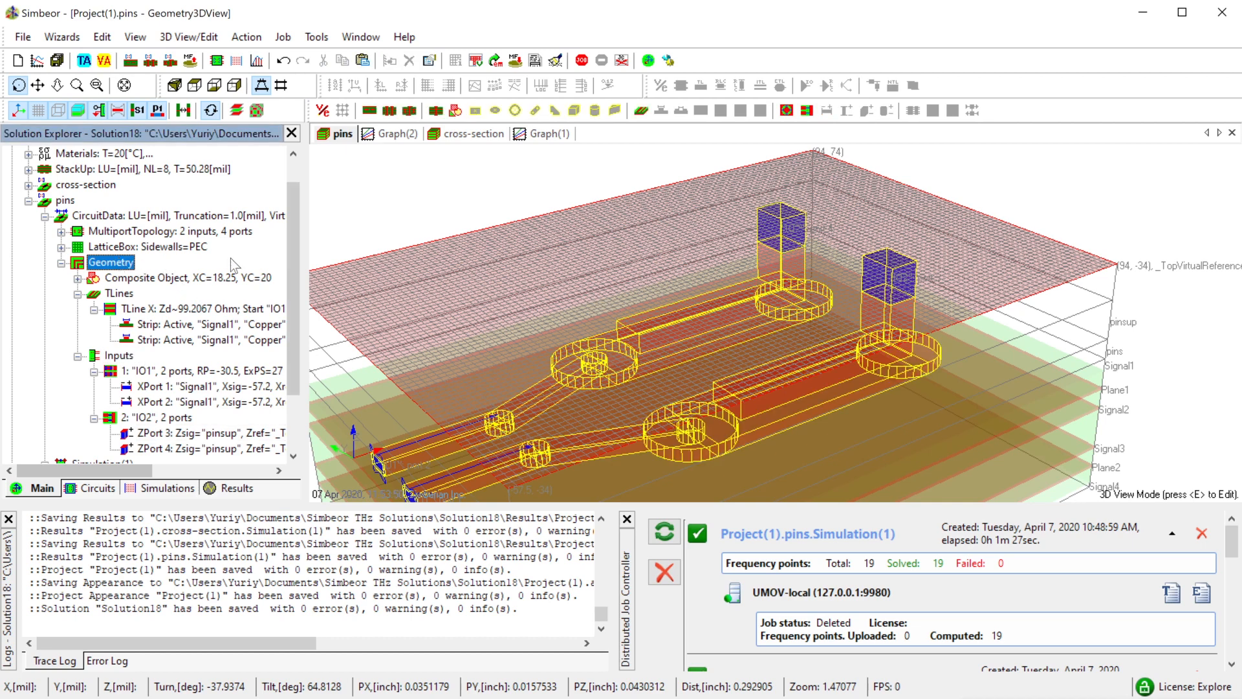
pyautogui.click(74, 200)
pyautogui.moveTo(907, 322); pyautogui.dragTo(888, 412)
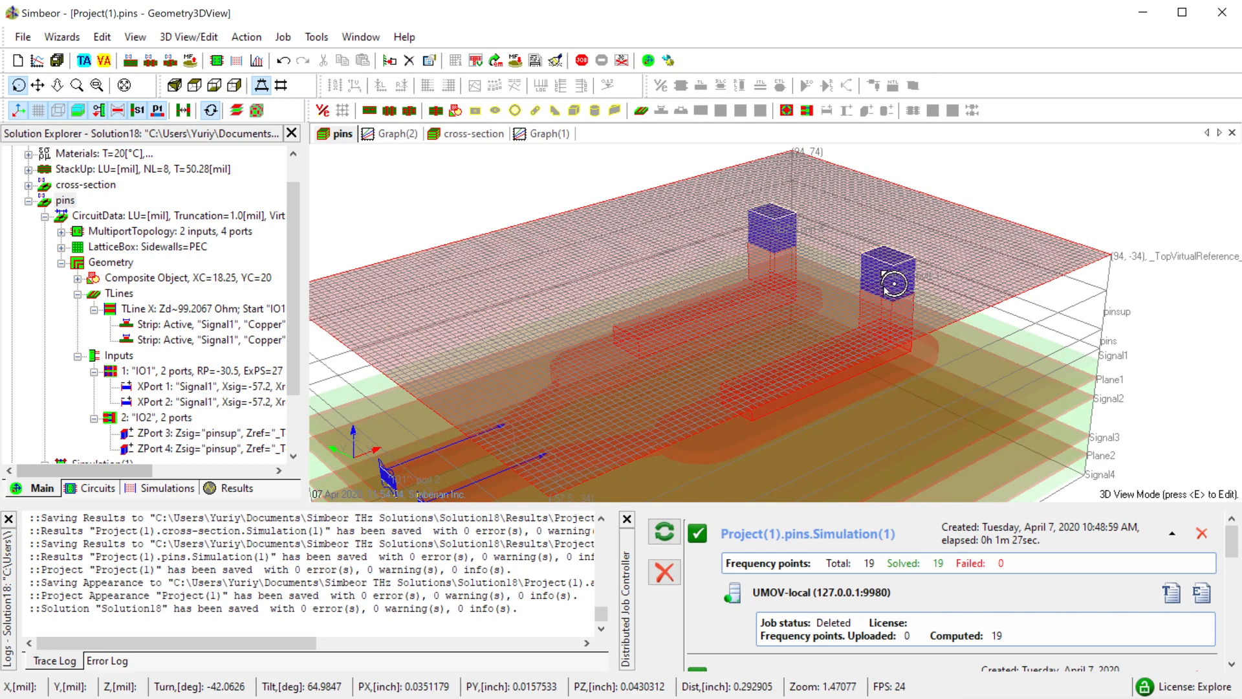
pyautogui.moveTo(807, 404); pyautogui.dragTo(770, 390)
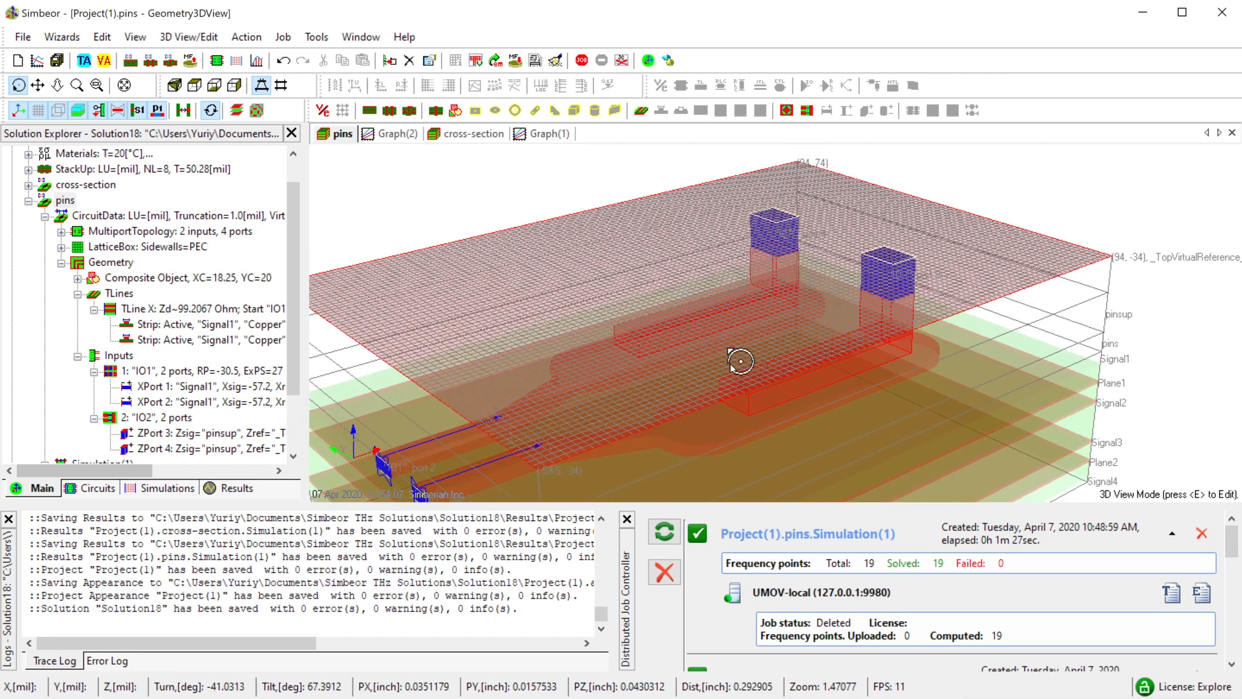
# - Review the cross-section impedance plot in Graph(1) and the pins S-parameter plot in Graph(2)
pyautogui.click(539, 137)
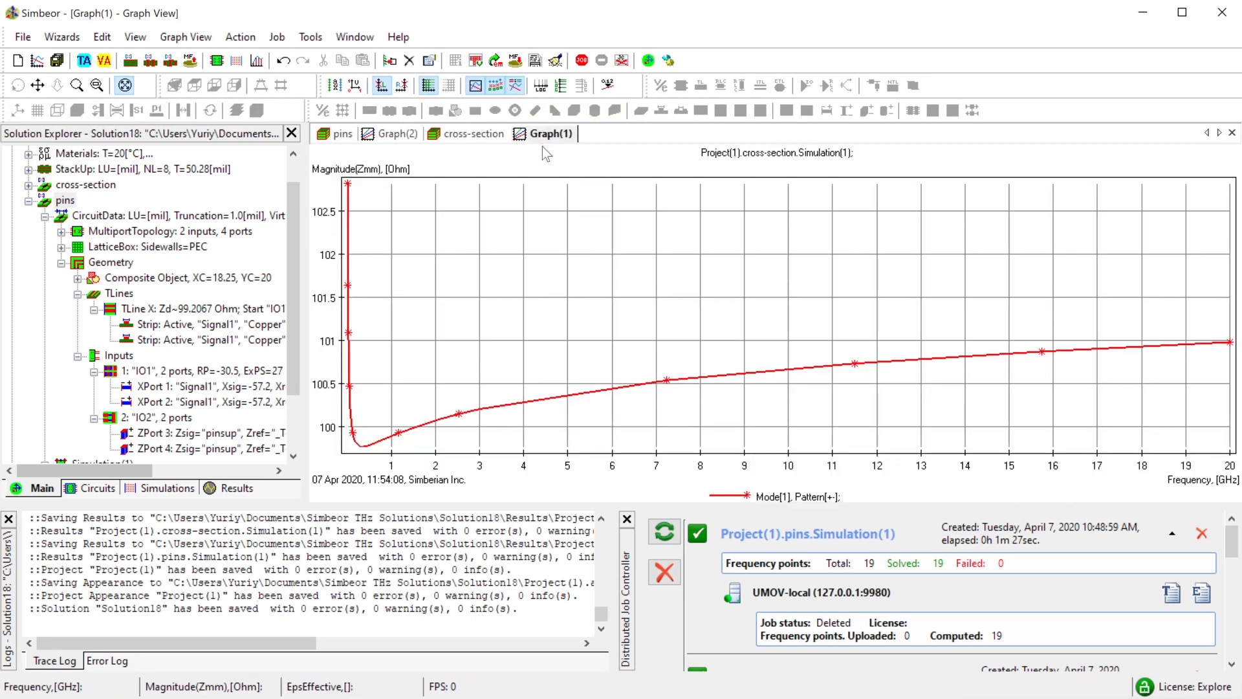
pyautogui.click(410, 138)
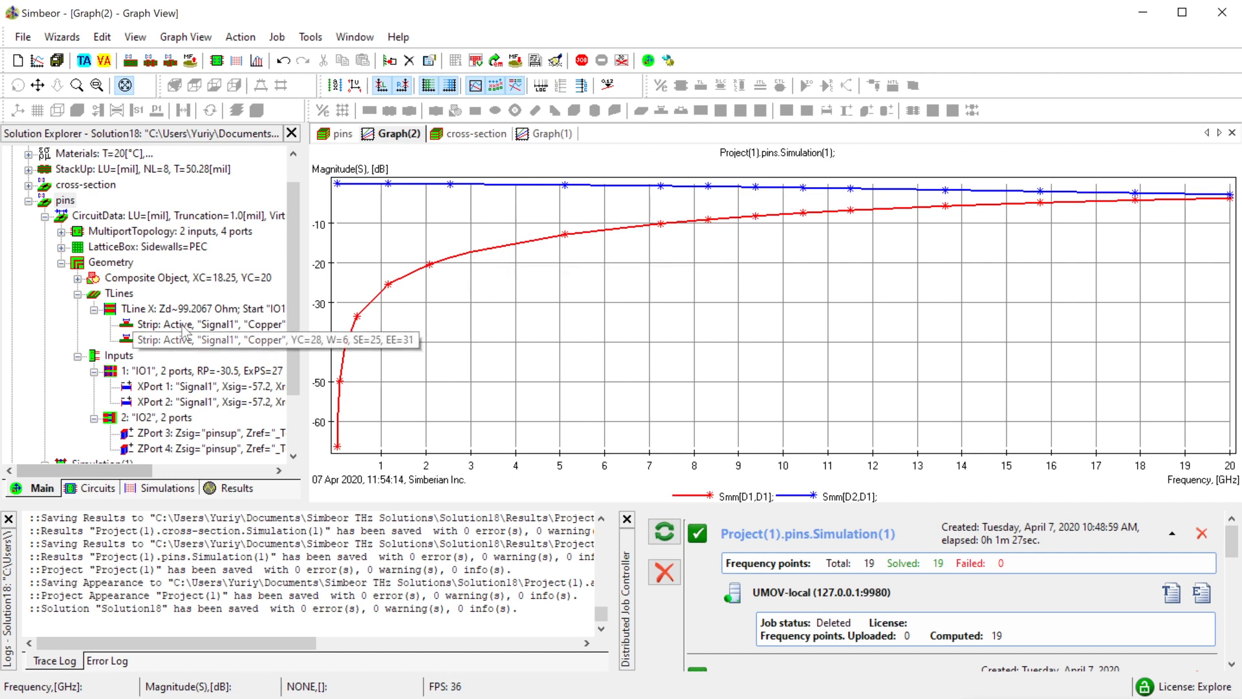
# - Duplicate the pins circuit within Project(1) under the name pins_withcuts
pyautogui.click(62, 264)
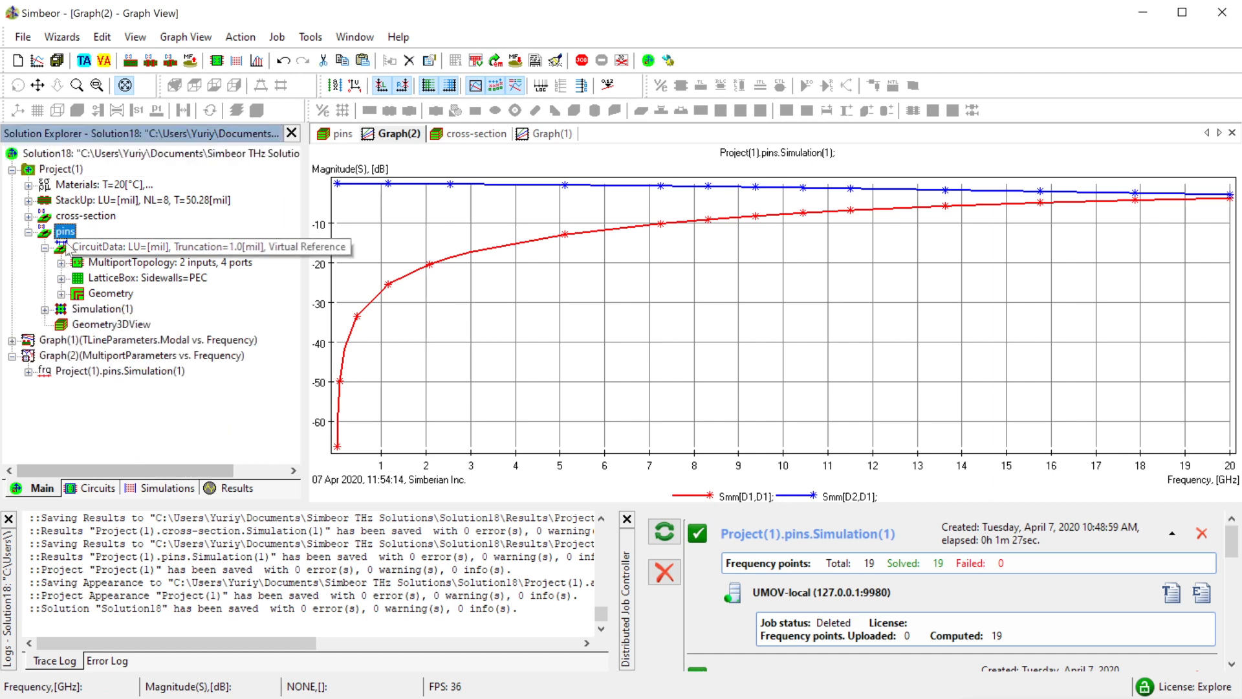
pyautogui.rightClick(65, 236)
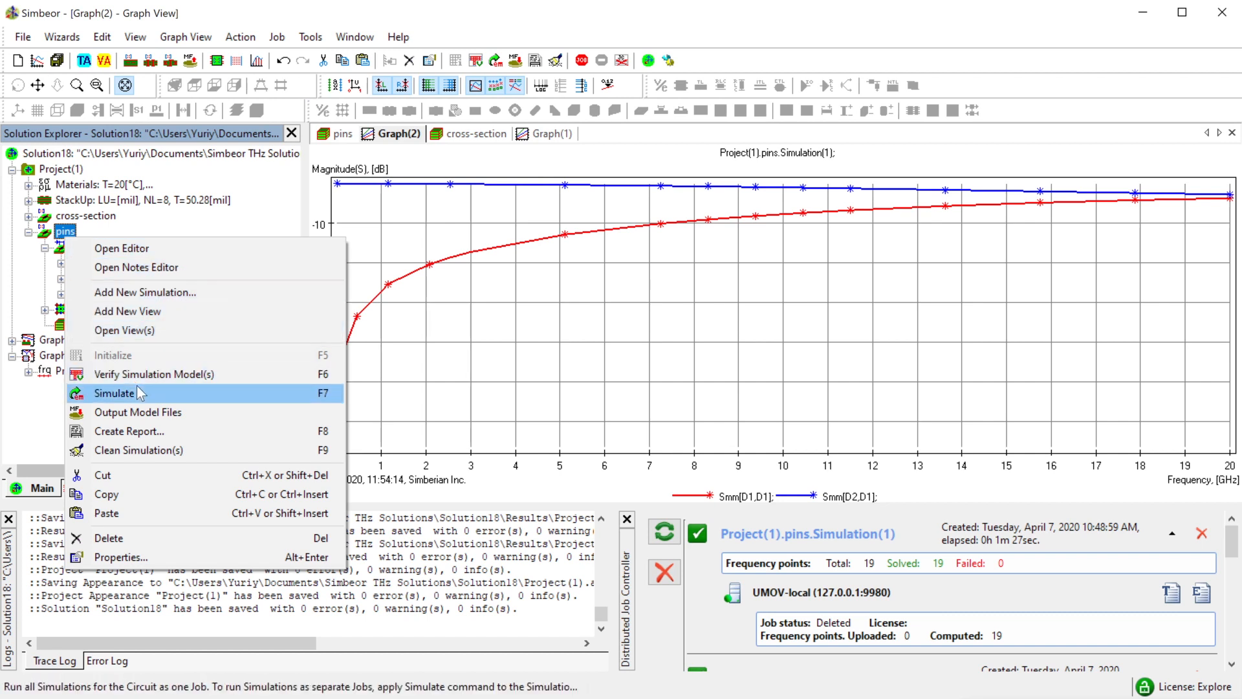
pyautogui.click(150, 494)
pyautogui.rightClick(60, 168)
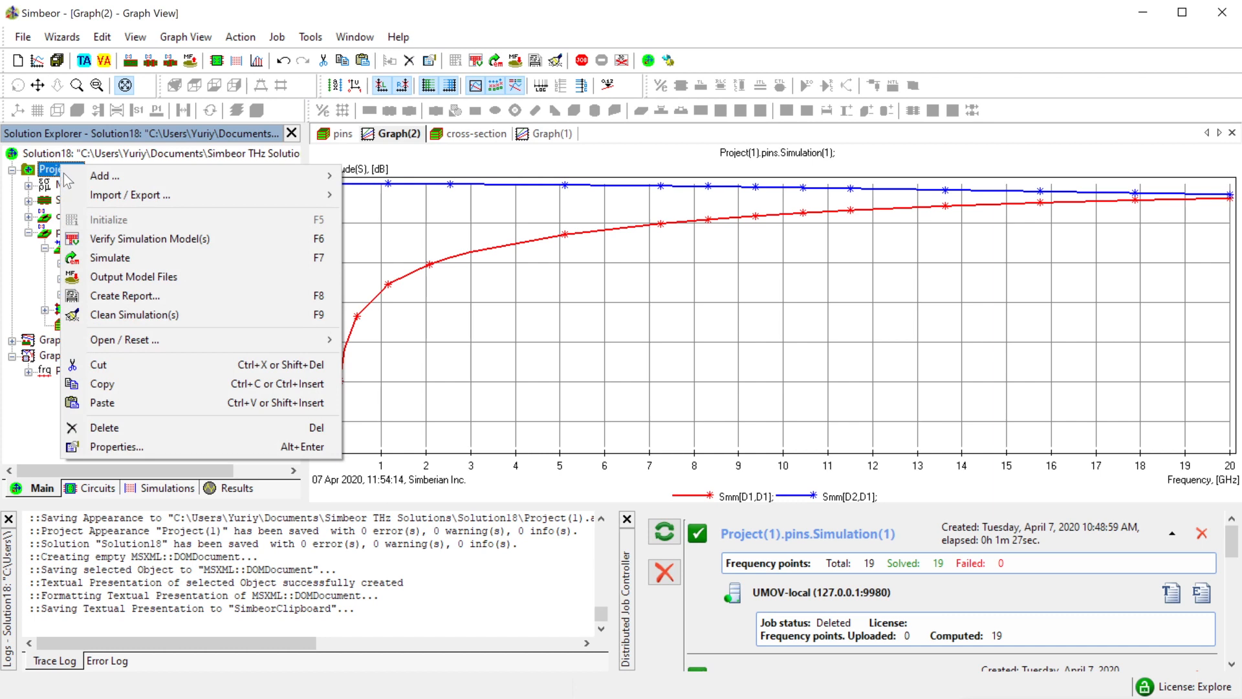
pyautogui.click(166, 403)
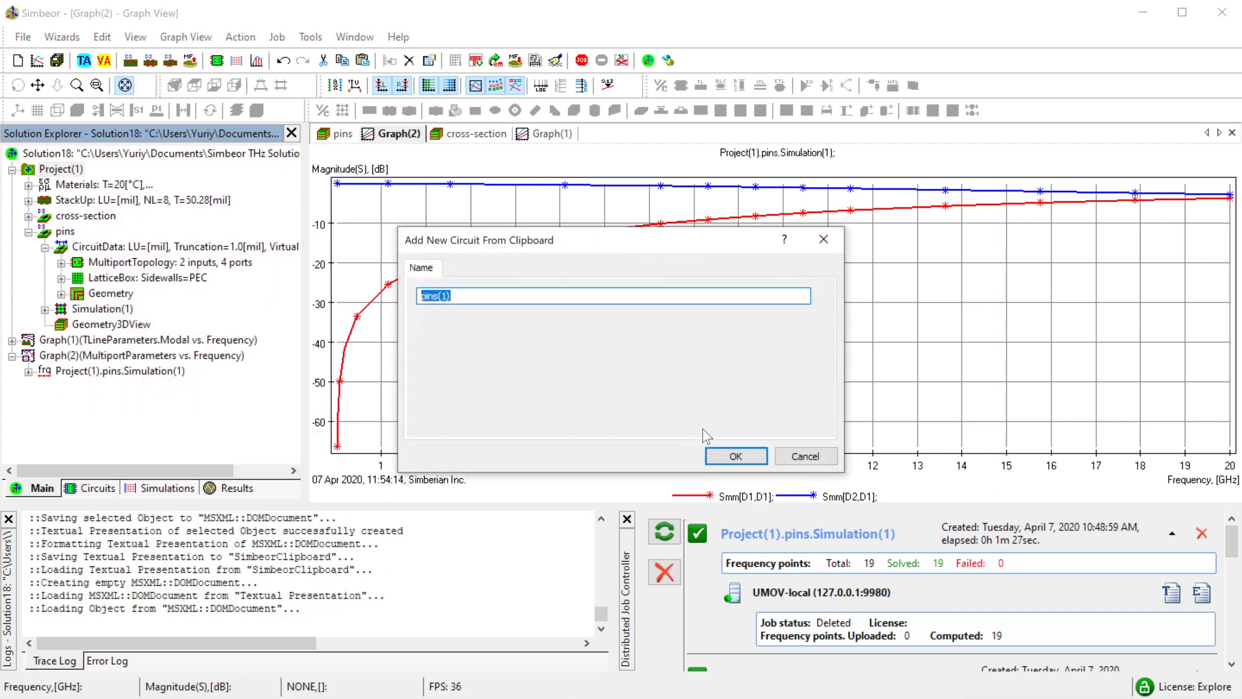
pyautogui.press('End')
pyautogui.press('BackSpace')
pyautogui.press('BackSpace')
pyautogui.press('BackSpace')
pyautogui.write('_')
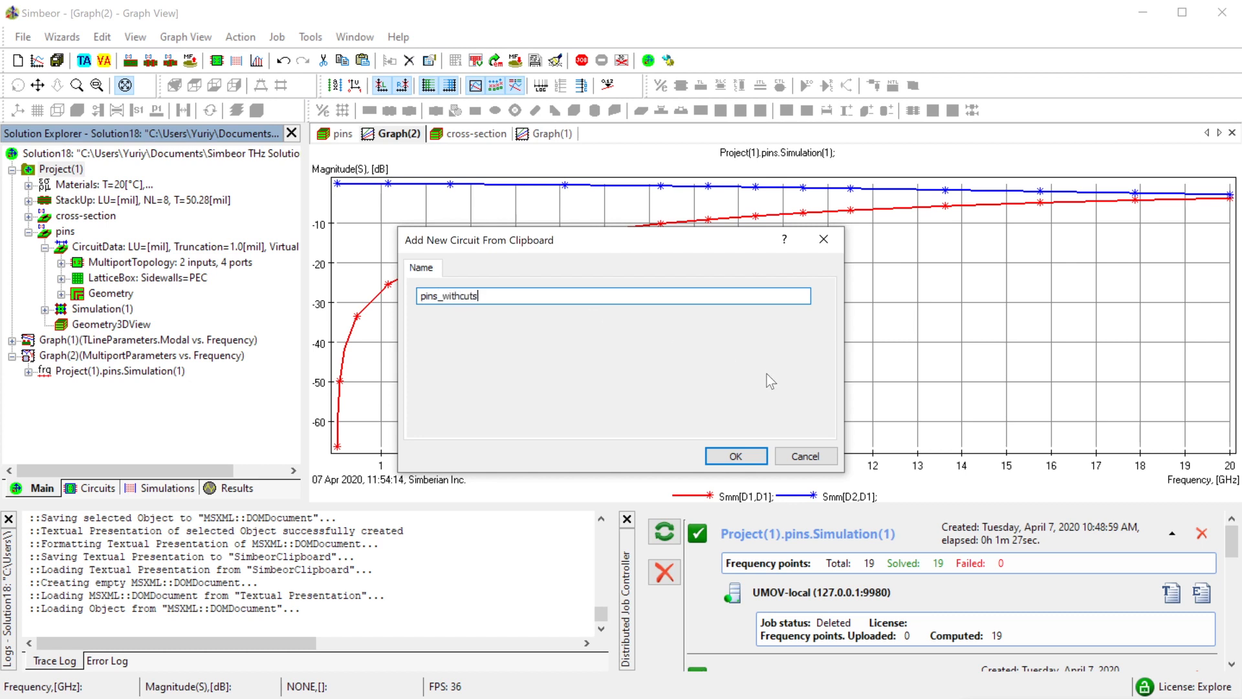
pyautogui.click(736, 456)
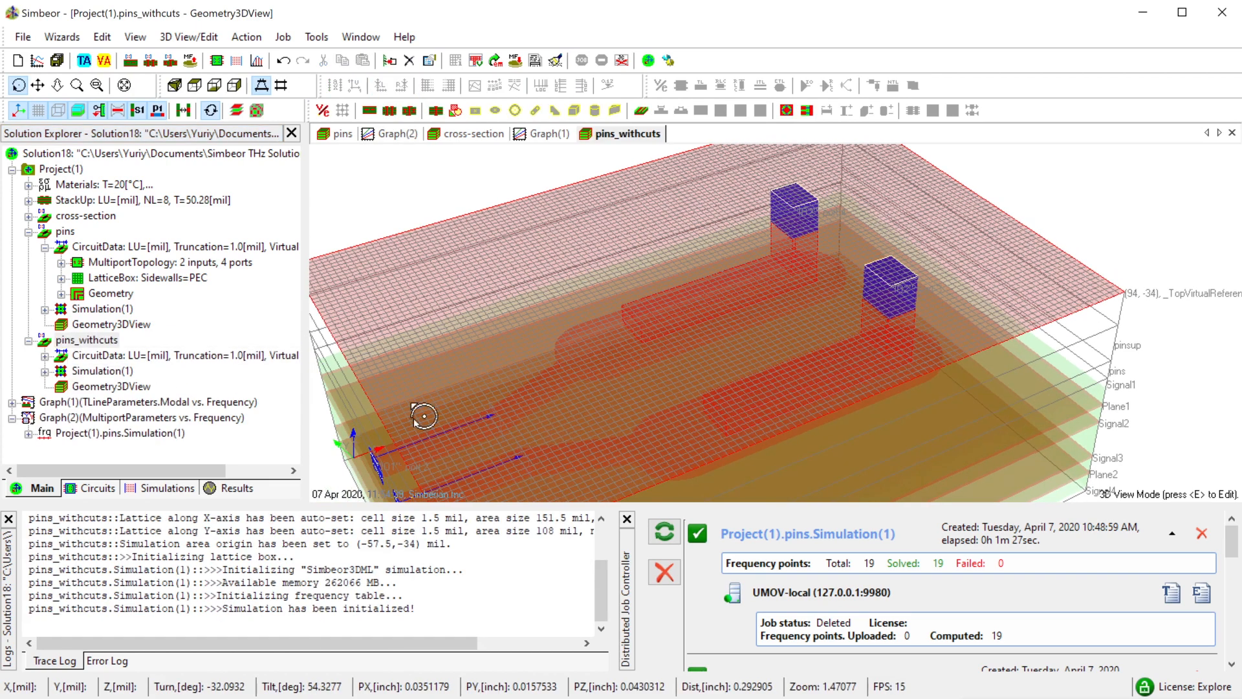
# - Start adding a void rectangle on layer Plane1 to the Composite Object in the pins_withcuts geometry
pyautogui.click(46, 356)
pyautogui.click(62, 402)
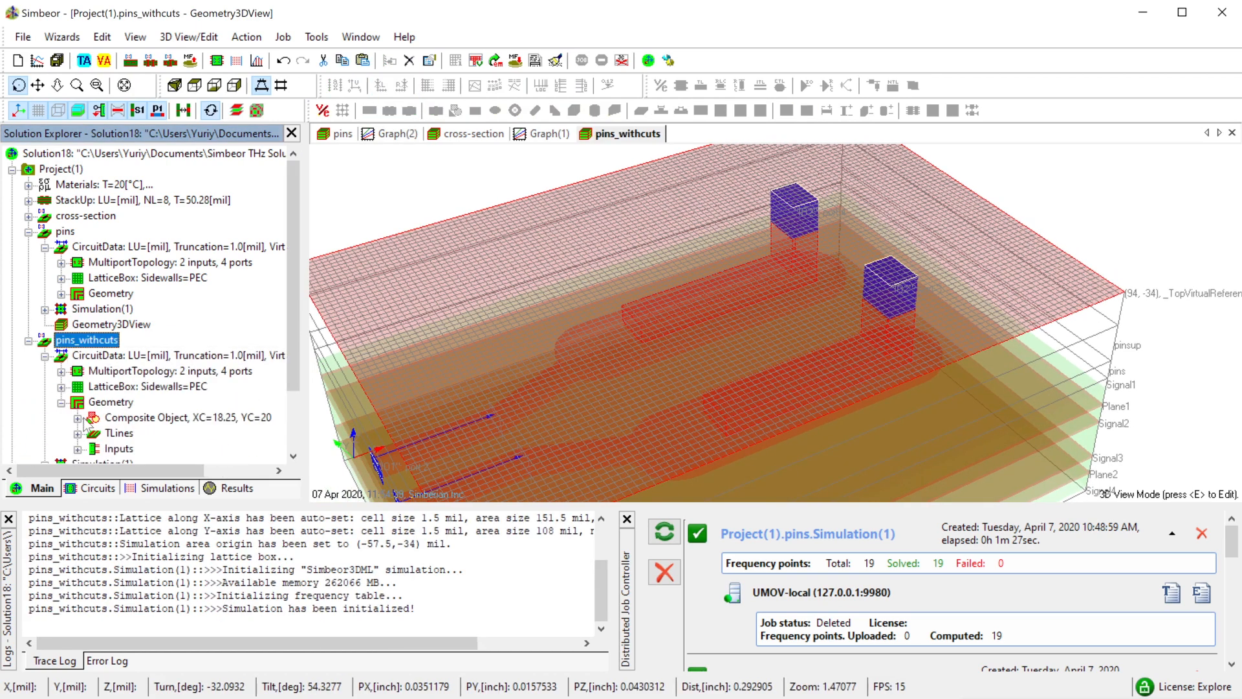
pyautogui.click(78, 418)
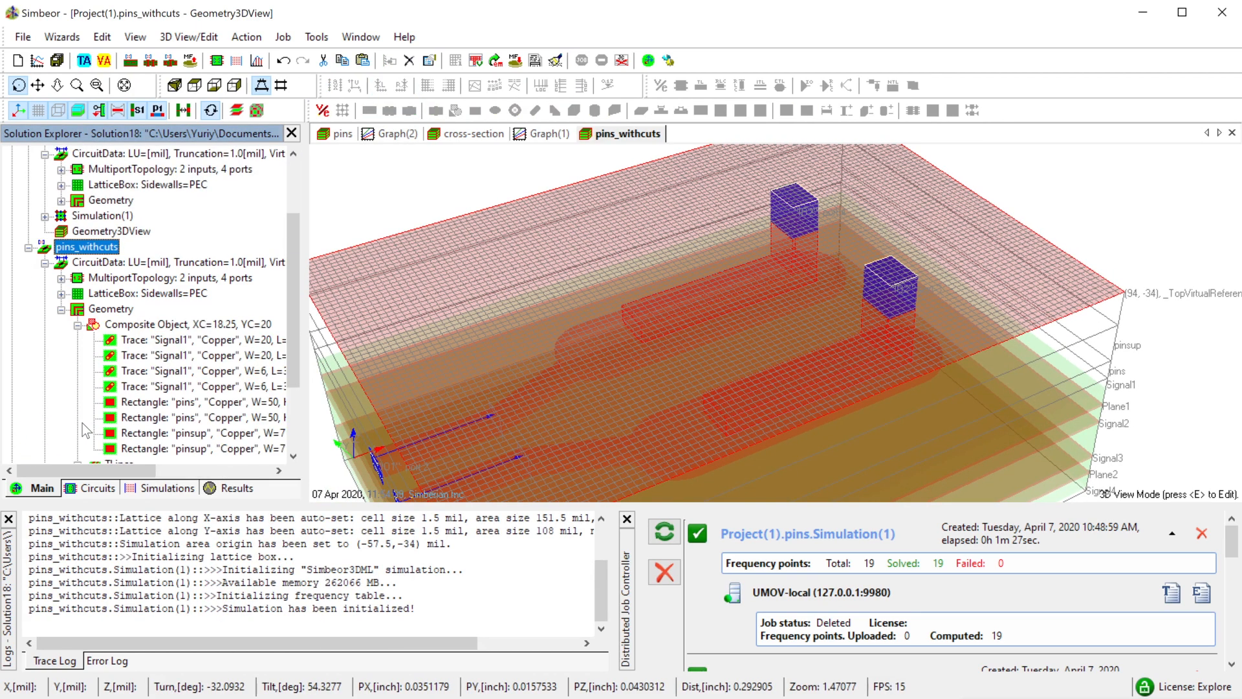
pyautogui.rightClick(127, 327)
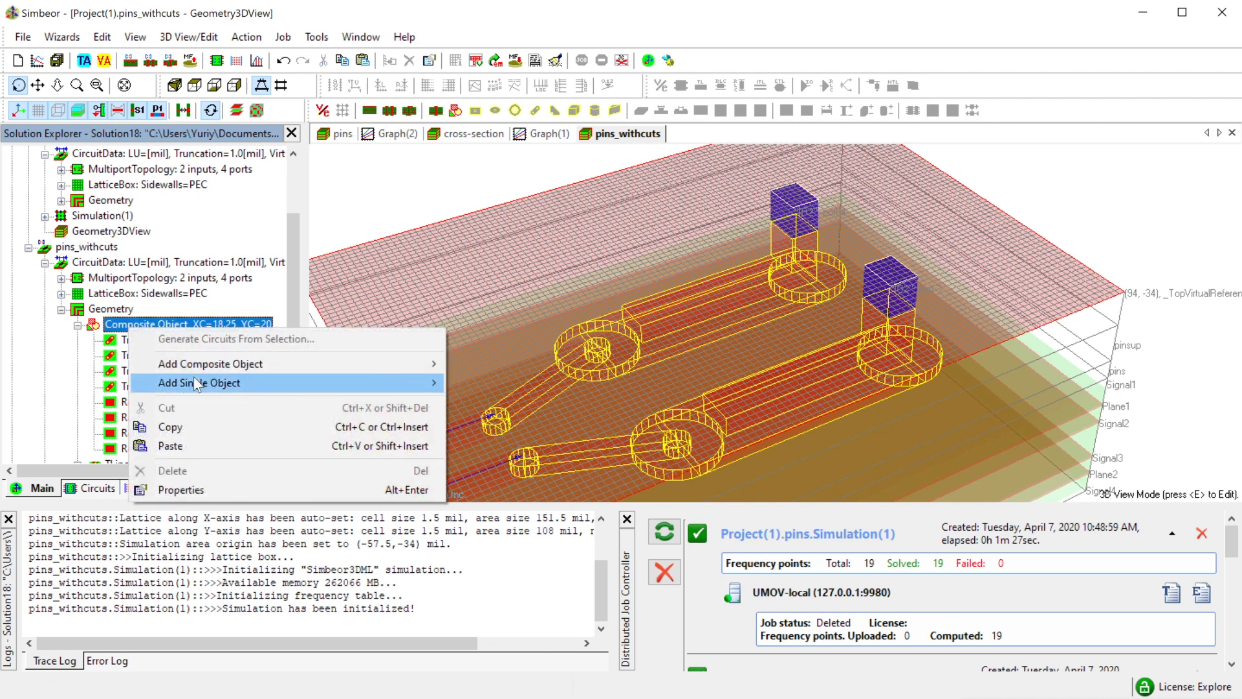
pyautogui.moveTo(193, 378)
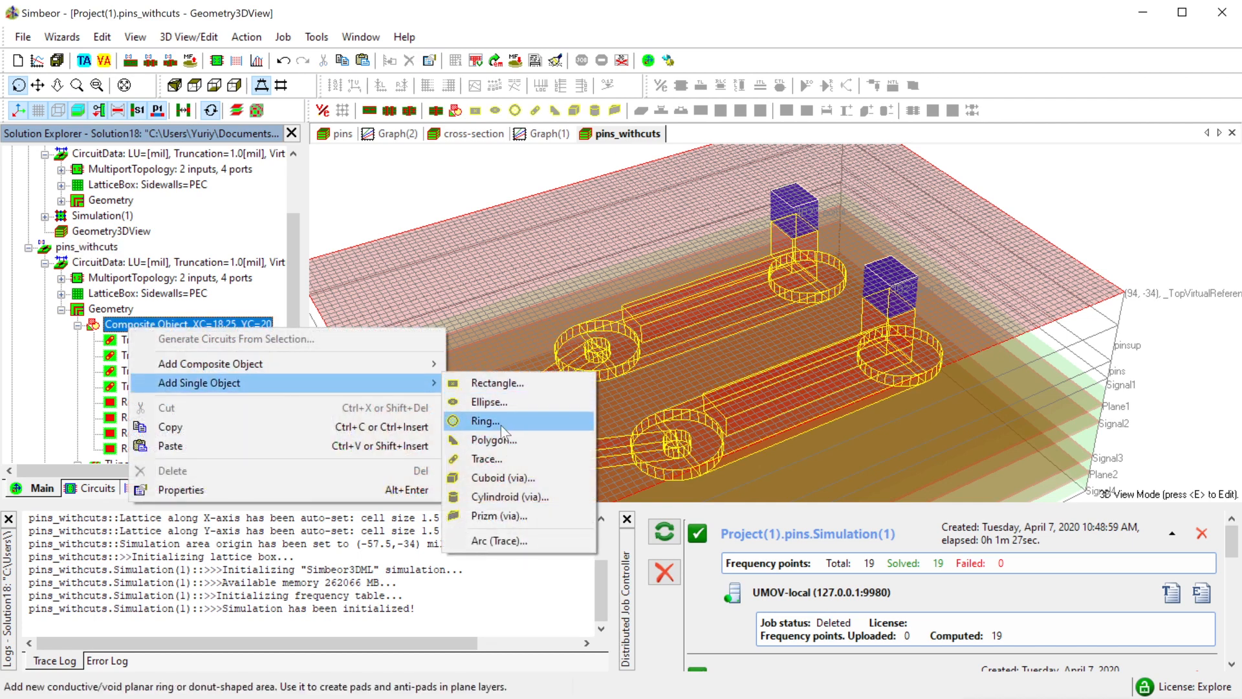
pyautogui.click(511, 378)
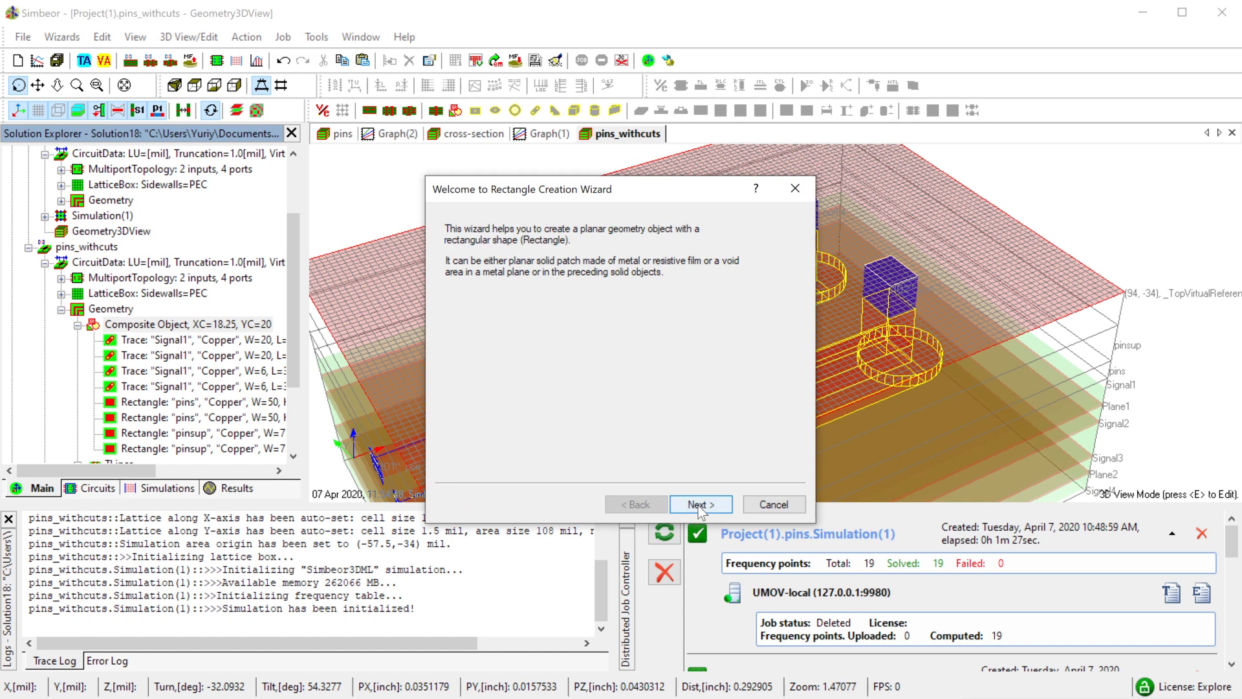
pyautogui.click(699, 508)
pyautogui.click(569, 229)
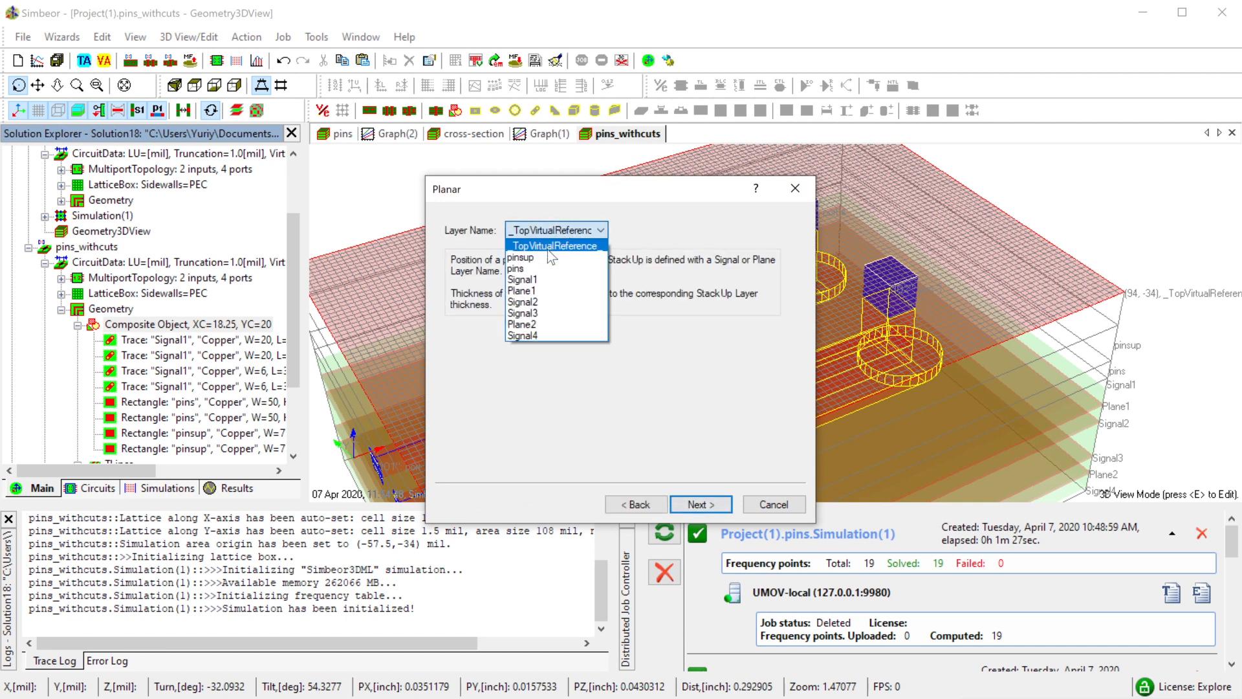
pyautogui.click(553, 291)
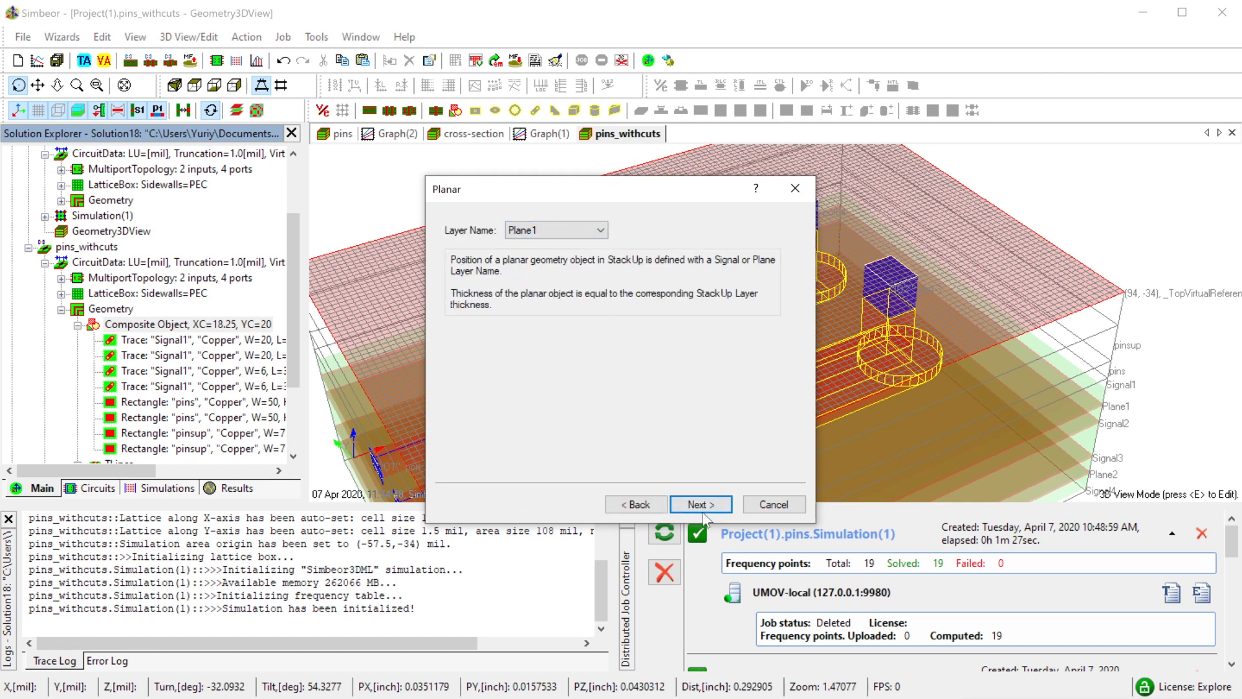
pyautogui.click(705, 506)
pyautogui.click(705, 503)
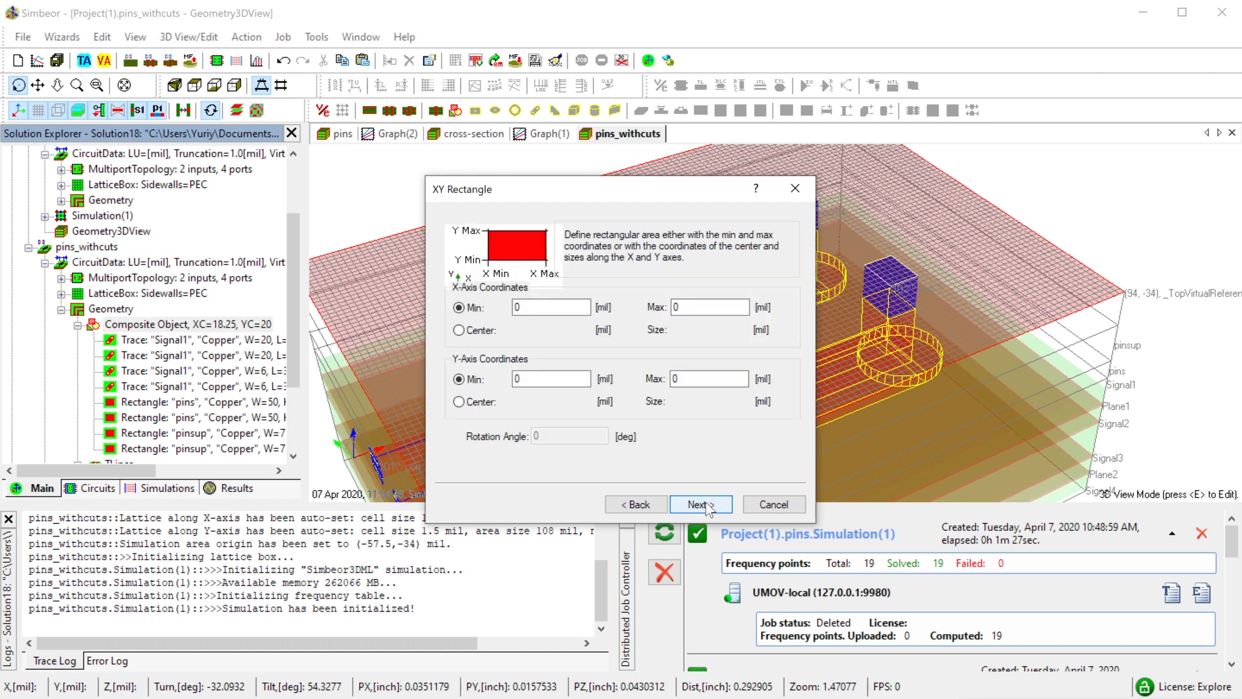
# - Define the rectangle with X center 0 and size 60 mil, Y center 20 and size 80 mil, and finish creating it
pyautogui.click(460, 330)
pyautogui.click(521, 329)
pyautogui.press('Tab')
pyautogui.write('60')
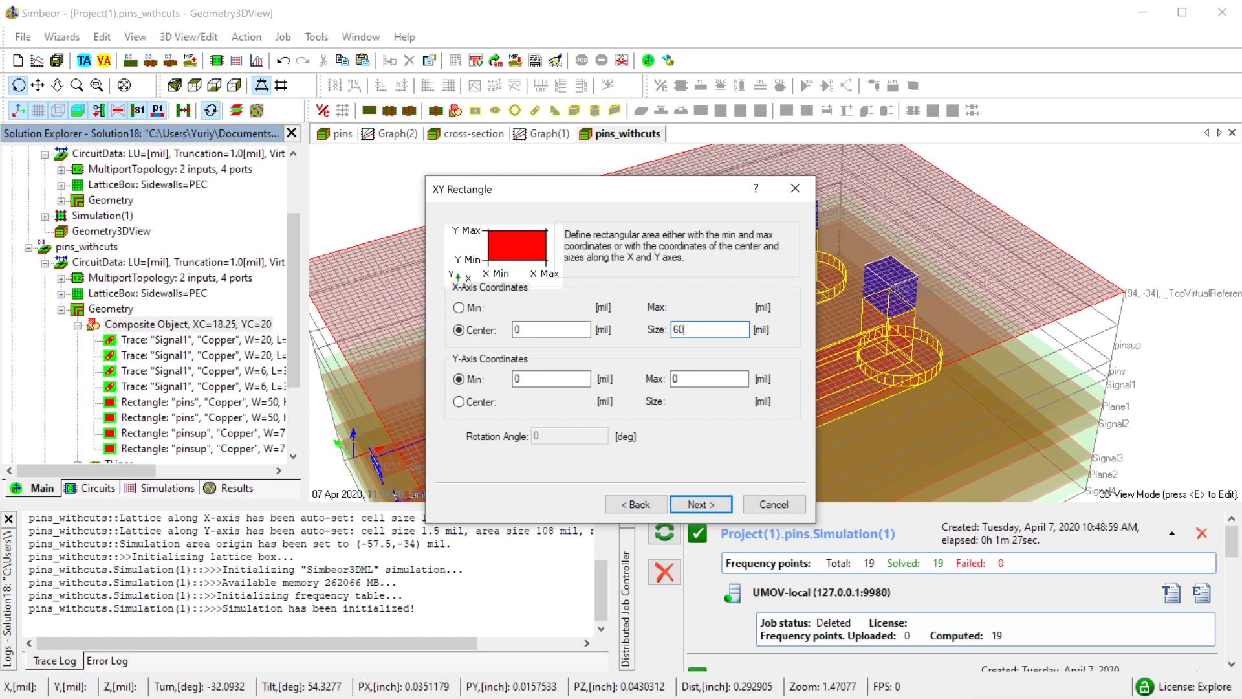
pyautogui.click(460, 402)
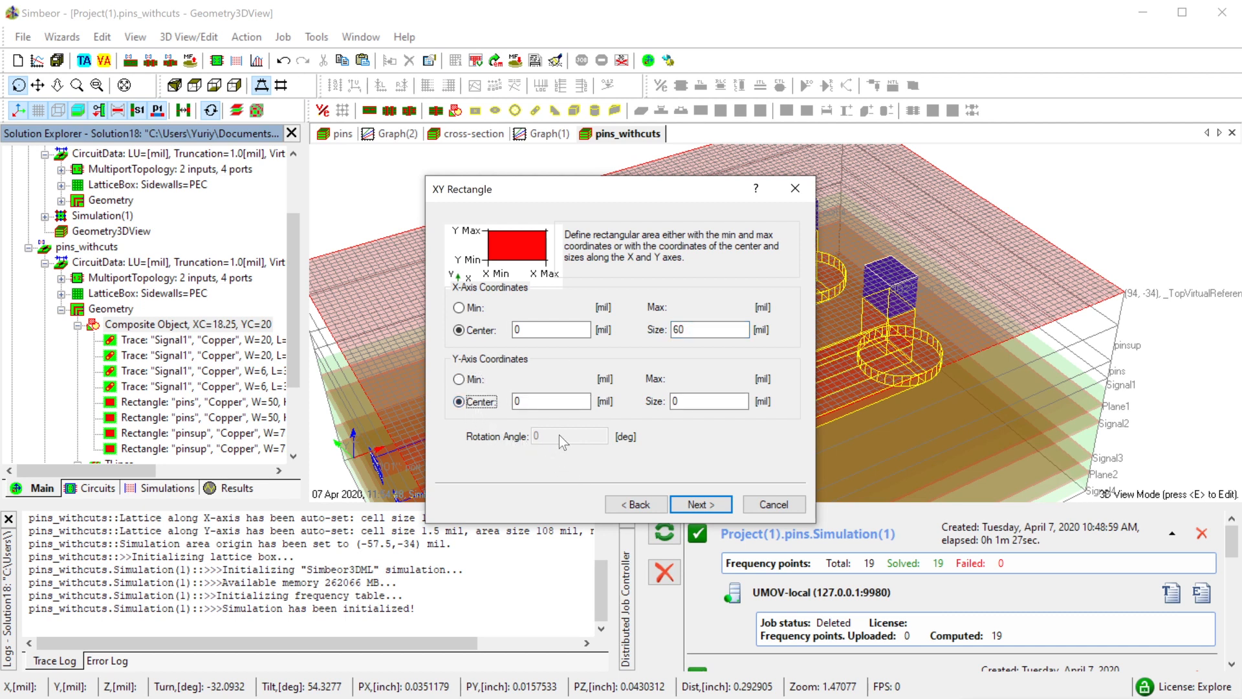
pyautogui.press('Tab')
pyautogui.write('20')
pyautogui.click(696, 504)
pyautogui.click(699, 504)
# - Stretch the Plane1 void rectangle in the 2D editor to span X from about -6.5 to 70 mil beneath the pads
pyautogui.click(703, 386)
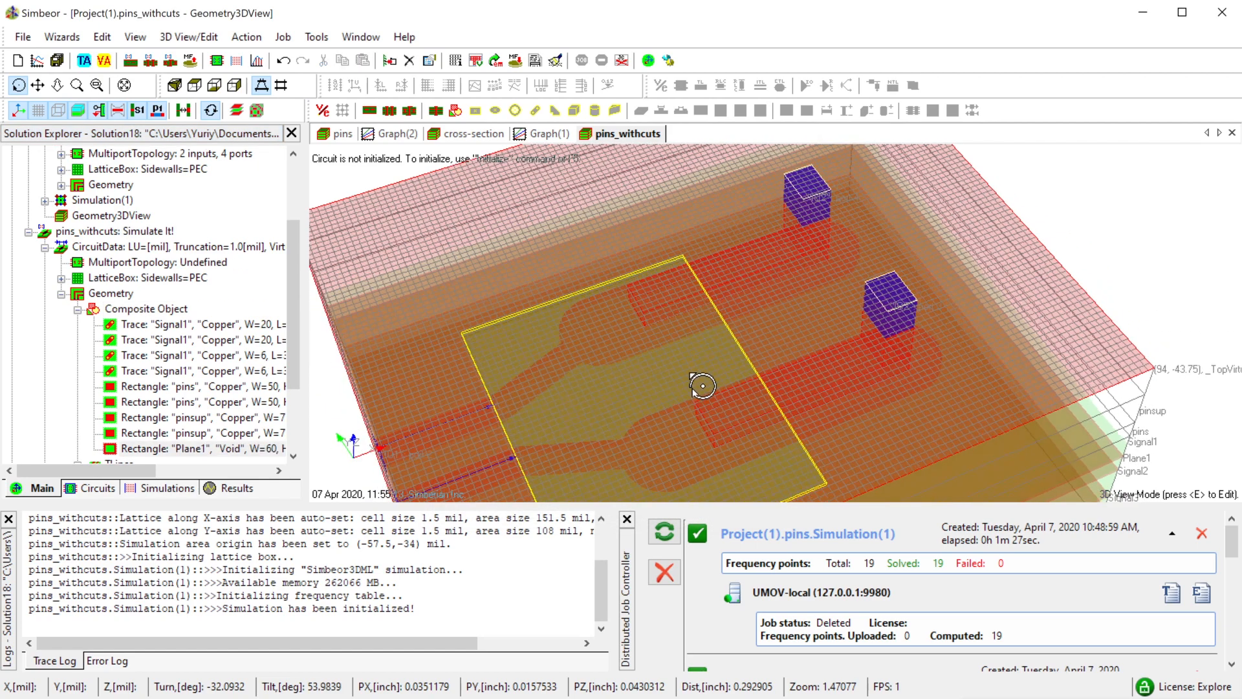
pyautogui.moveTo(703, 385); pyautogui.dragTo(695, 385)
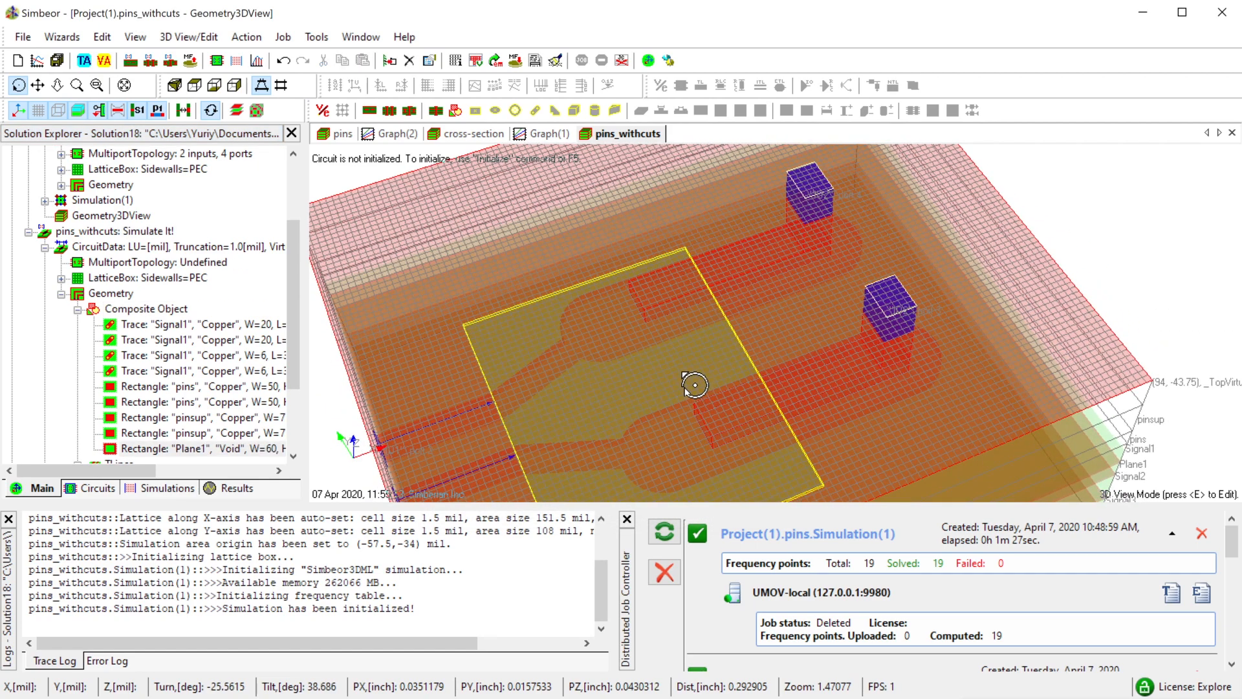
pyautogui.press('e')
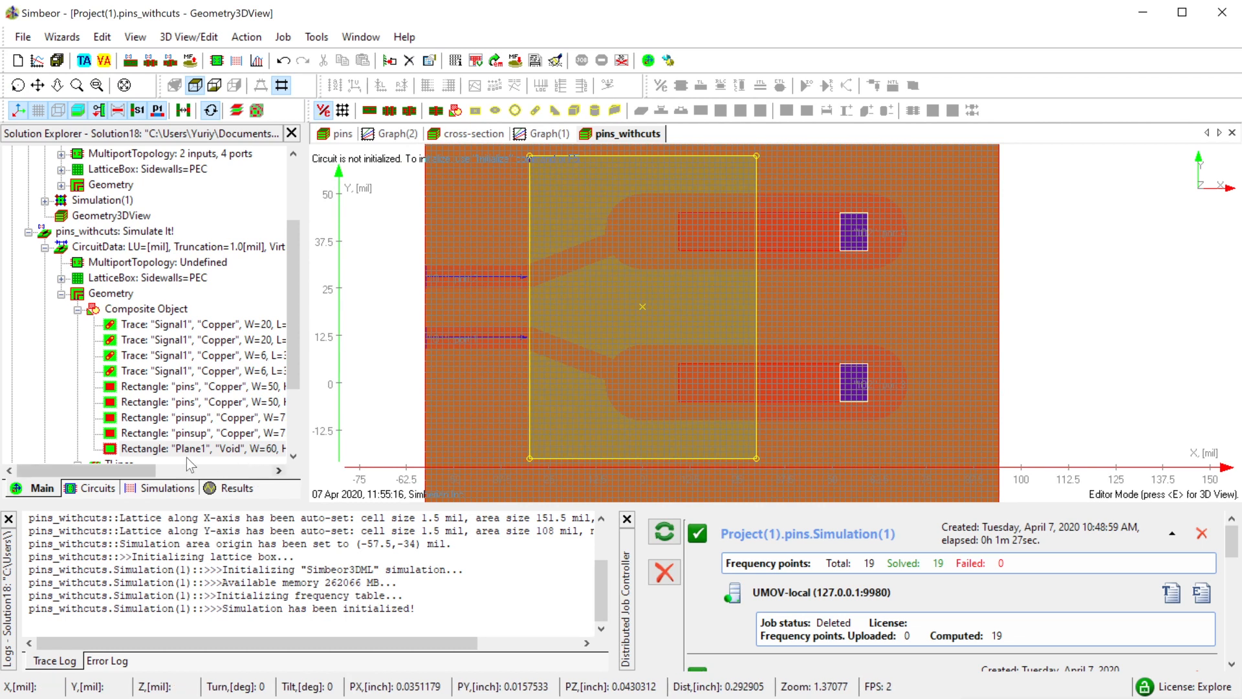
pyautogui.click(197, 448)
pyautogui.moveTo(757, 306); pyautogui.dragTo(908, 316)
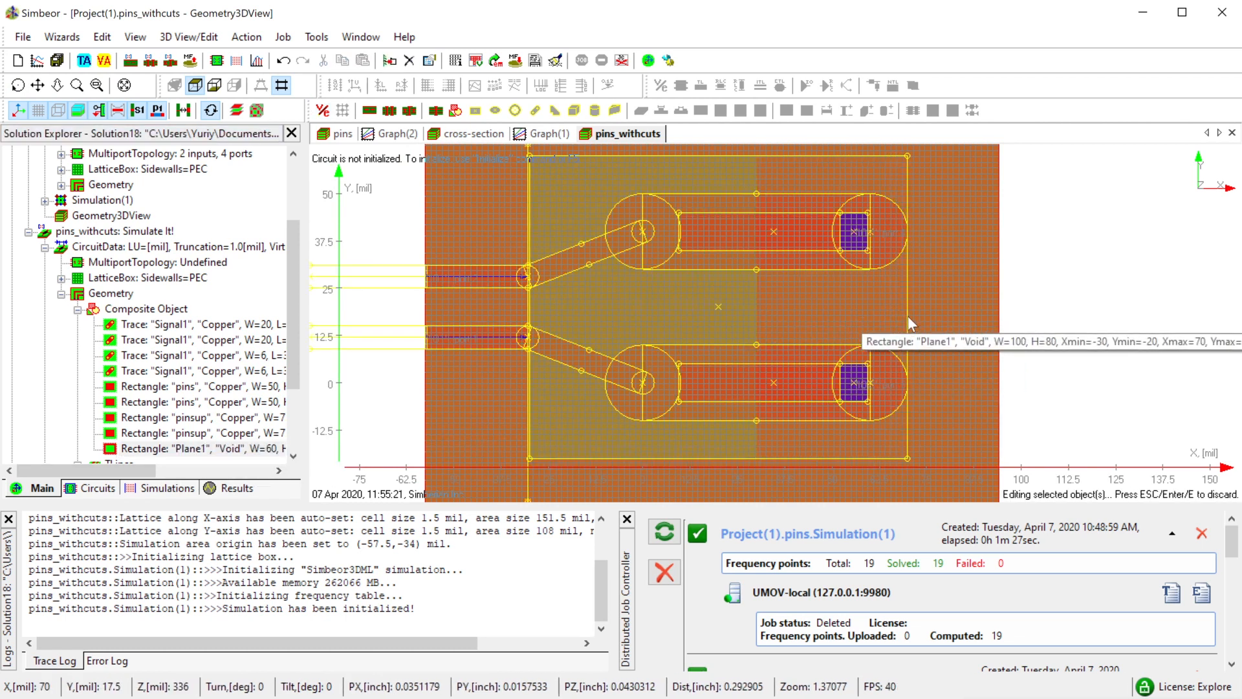
pyautogui.press('Return')
pyautogui.moveTo(528, 312); pyautogui.dragTo(619, 316)
pyautogui.press('Return')
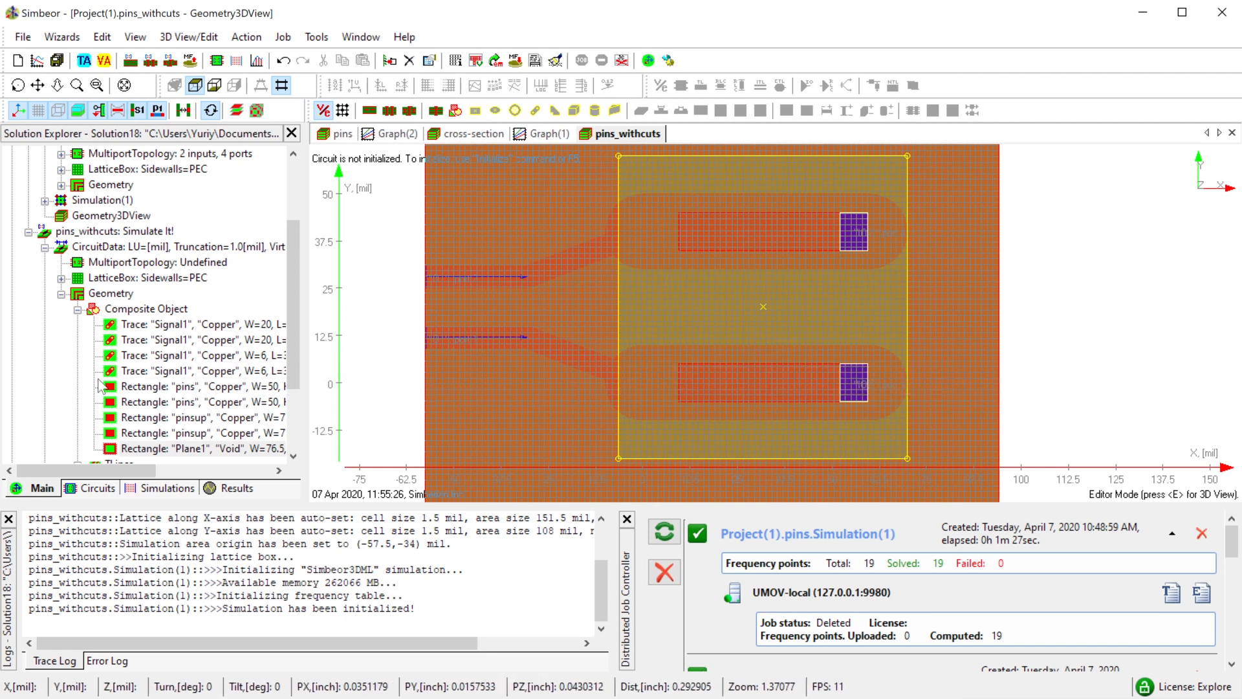
# - Duplicate the Plane1 void rectangle within the Composite Object of the pins_withcuts geometry and select the copy
pyautogui.scroll(-1, 147, 432)
pyautogui.click(168, 404)
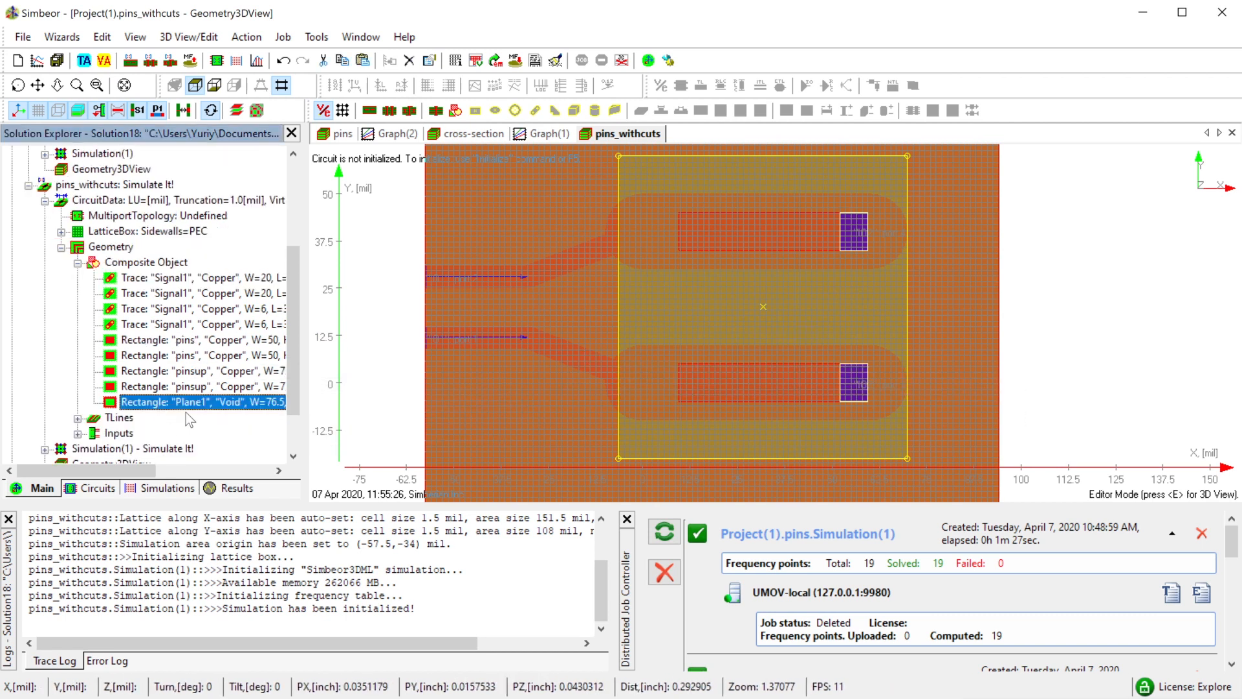
pyautogui.hotkey('ctrl', 'v')
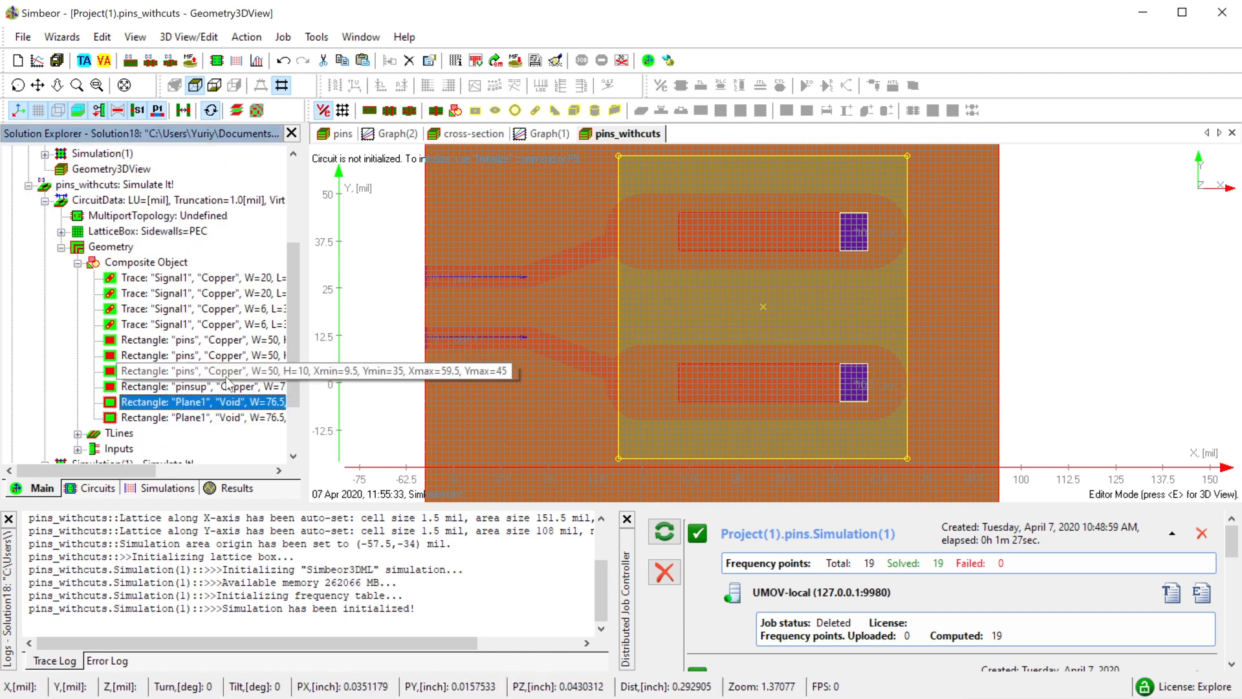
pyautogui.click(207, 416)
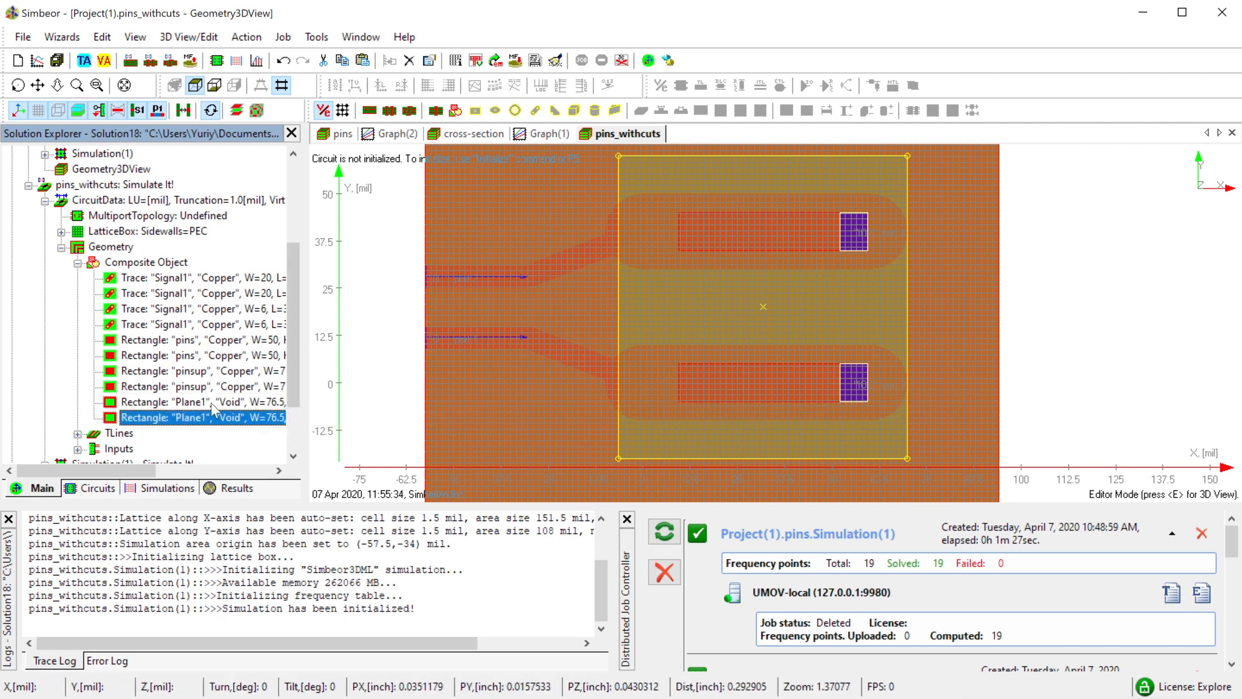
# - Redefine the copied void rectangle with Y center 20 and size 60 mil, and move it to layer Signal2
pyautogui.doubleClick(197, 418)
pyautogui.click(538, 218)
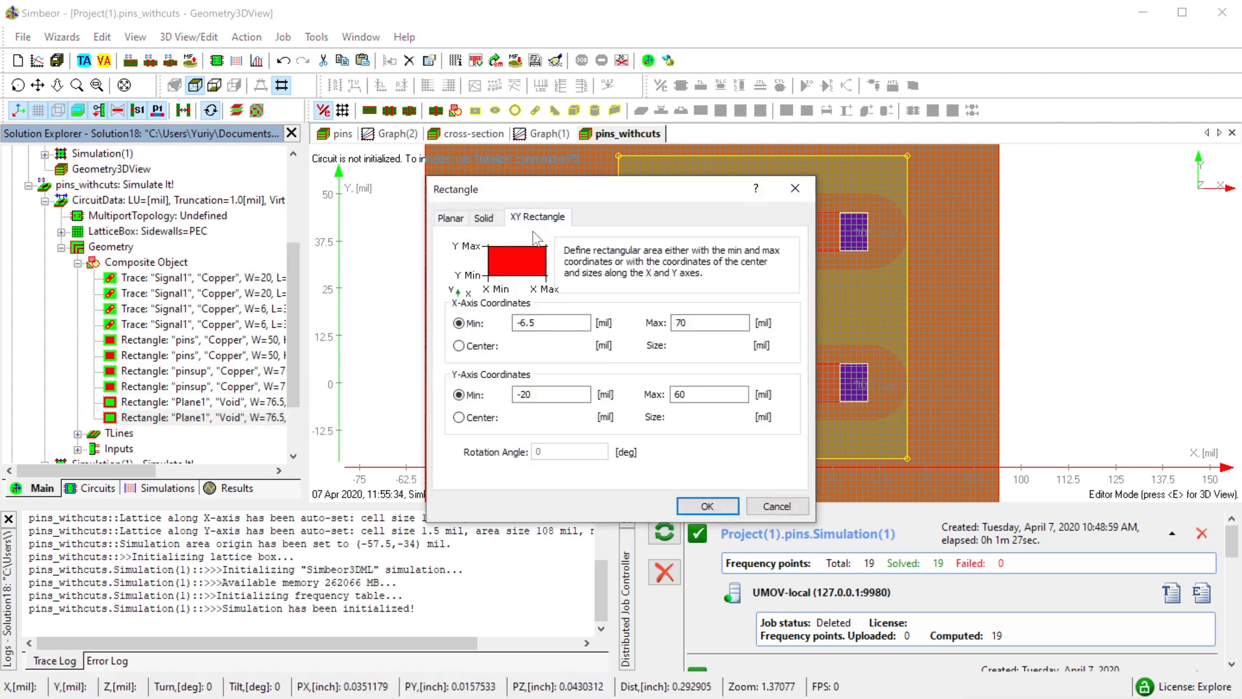
pyautogui.click(459, 417)
pyautogui.doubleClick(678, 418)
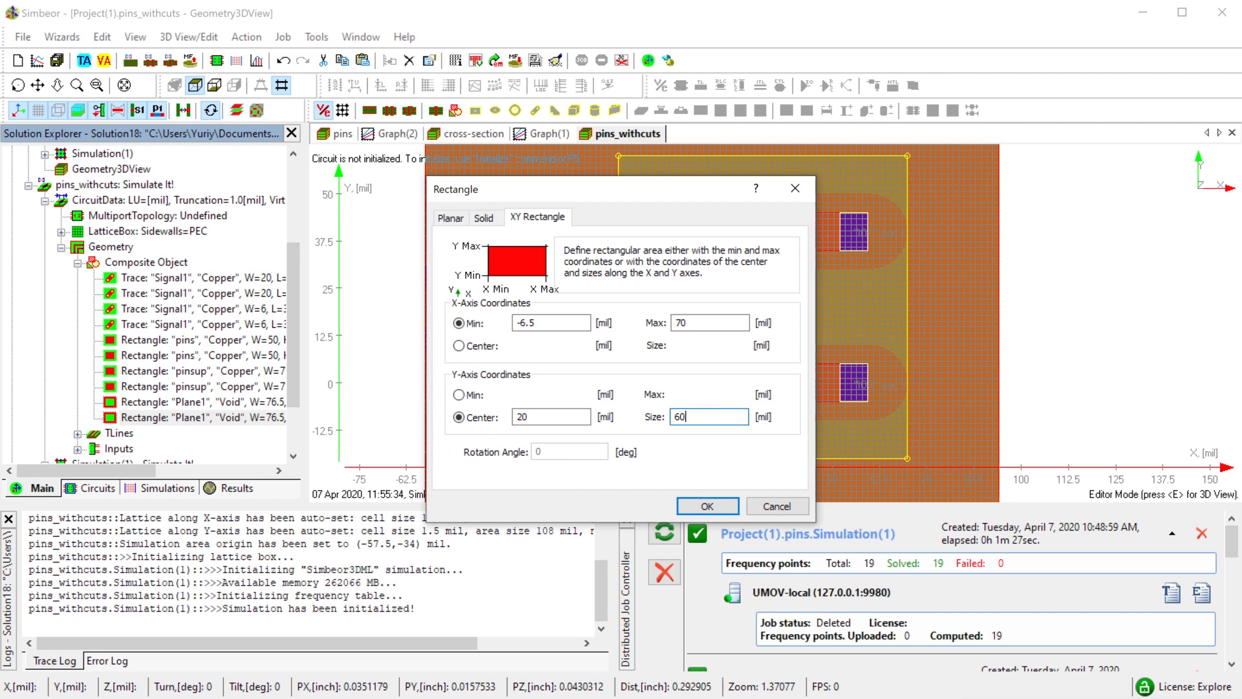
pyautogui.click(450, 217)
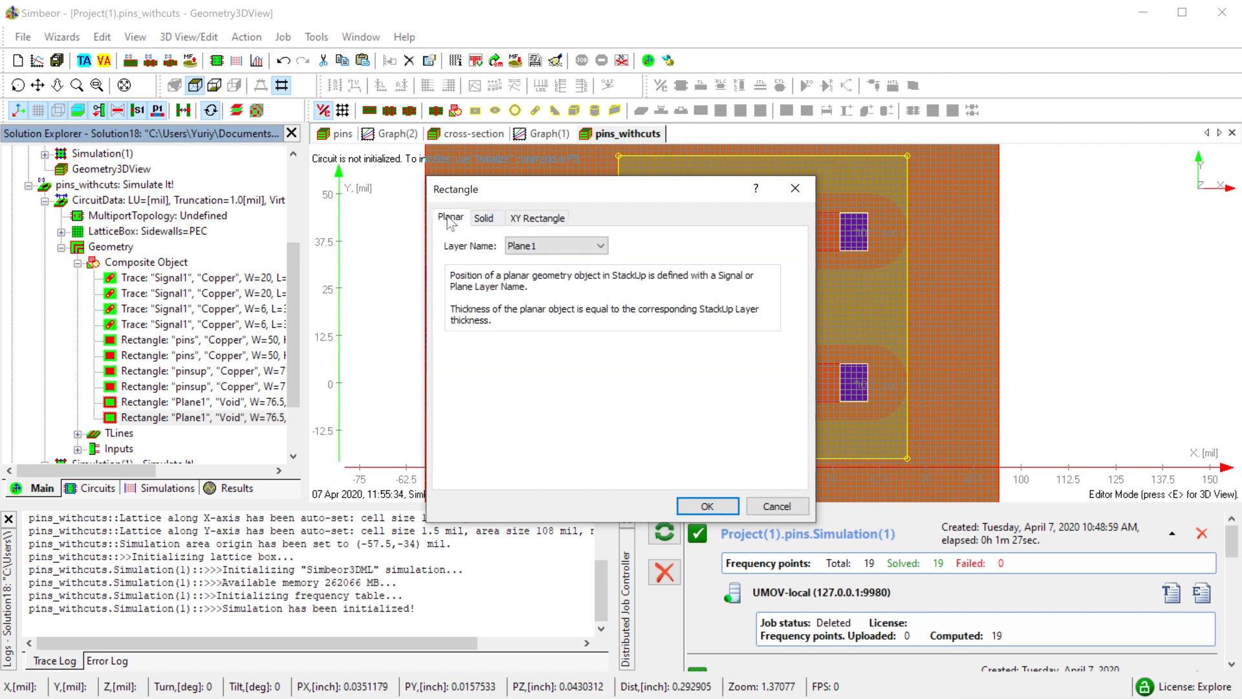
pyautogui.click(534, 249)
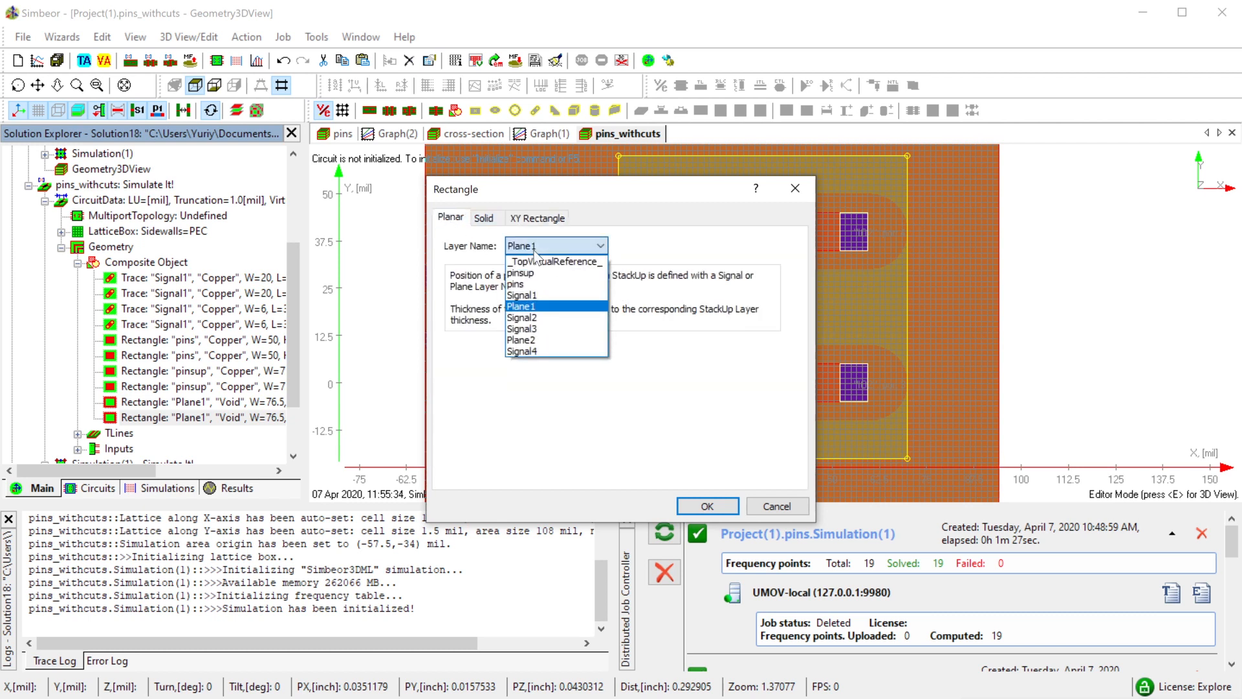
pyautogui.click(534, 318)
pyautogui.click(707, 506)
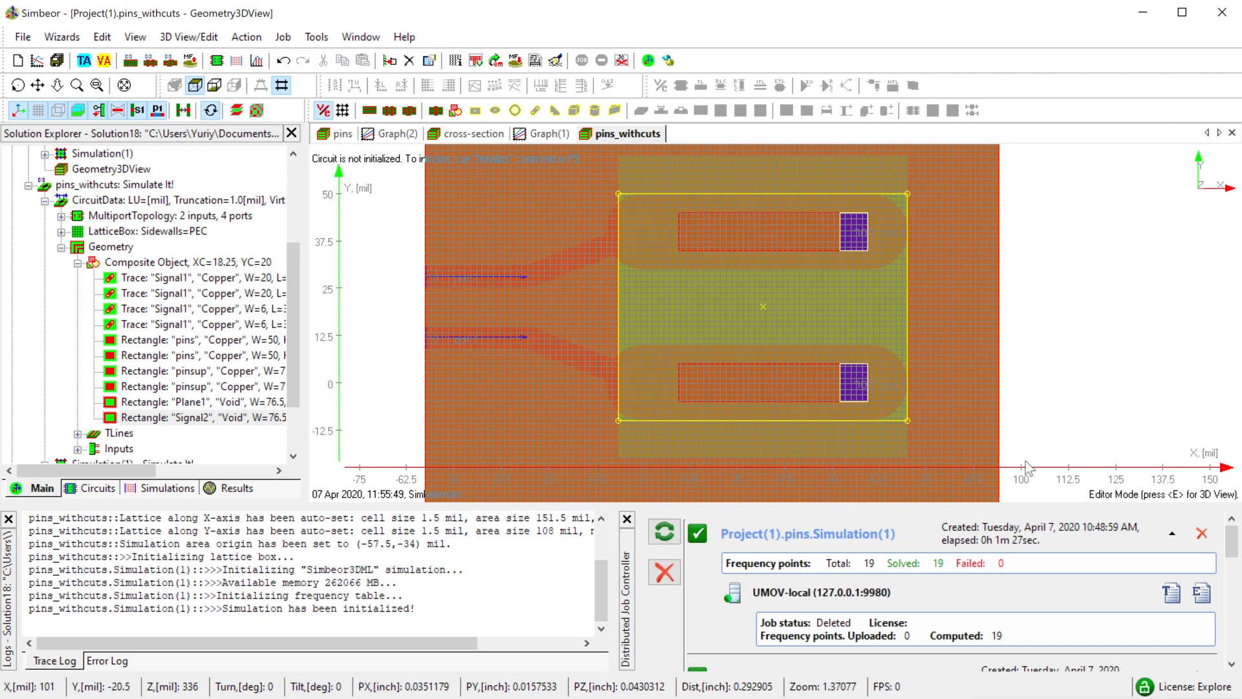
# - Inspect the Plane1 and Signal2 cutouts beneath the connector pads in the 3D view from several angles
pyautogui.press('e')
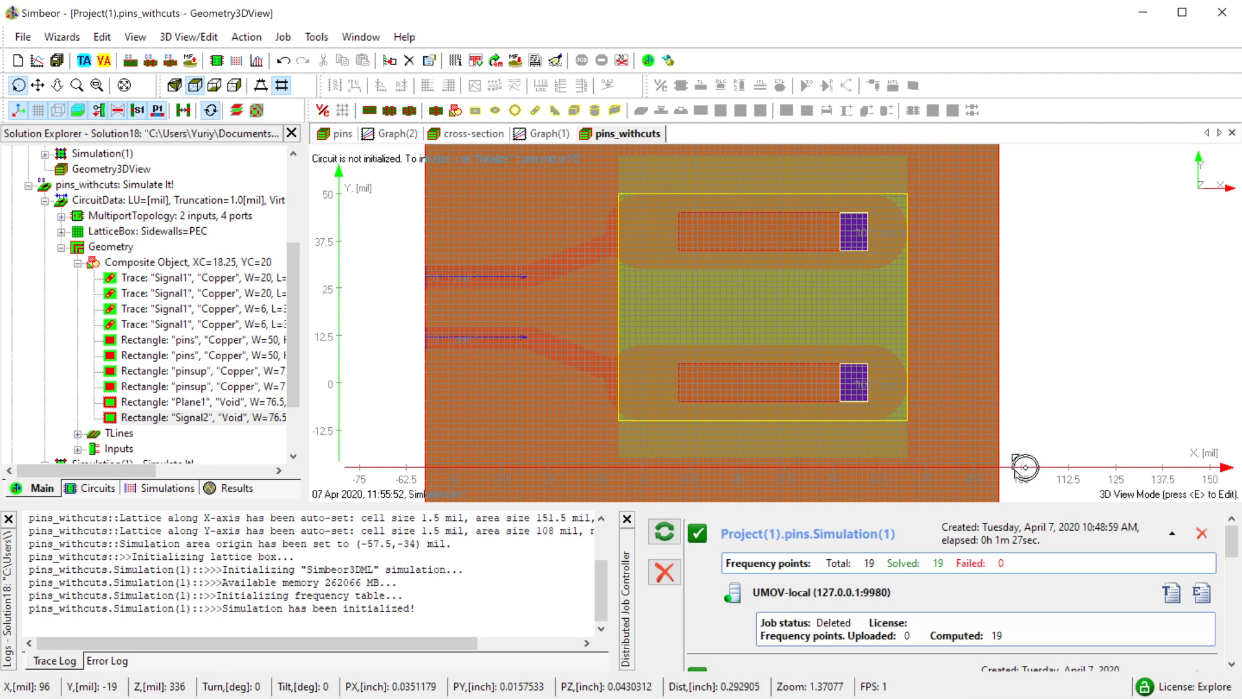
pyautogui.press('i')
pyautogui.moveTo(837, 435); pyautogui.dragTo(830, 341)
pyautogui.scroll(5, 791, 416)
pyautogui.moveTo(791, 416); pyautogui.dragTo(922, 333)
pyautogui.moveTo(869, 410); pyautogui.dragTo(879, 269)
pyautogui.moveTo(988, 321)
pyautogui.mouseDown()
pyautogui.moveTo(817, 314)
pyautogui.moveTo(588, 408)
pyautogui.moveTo(679, 392)
pyautogui.mouseUp()
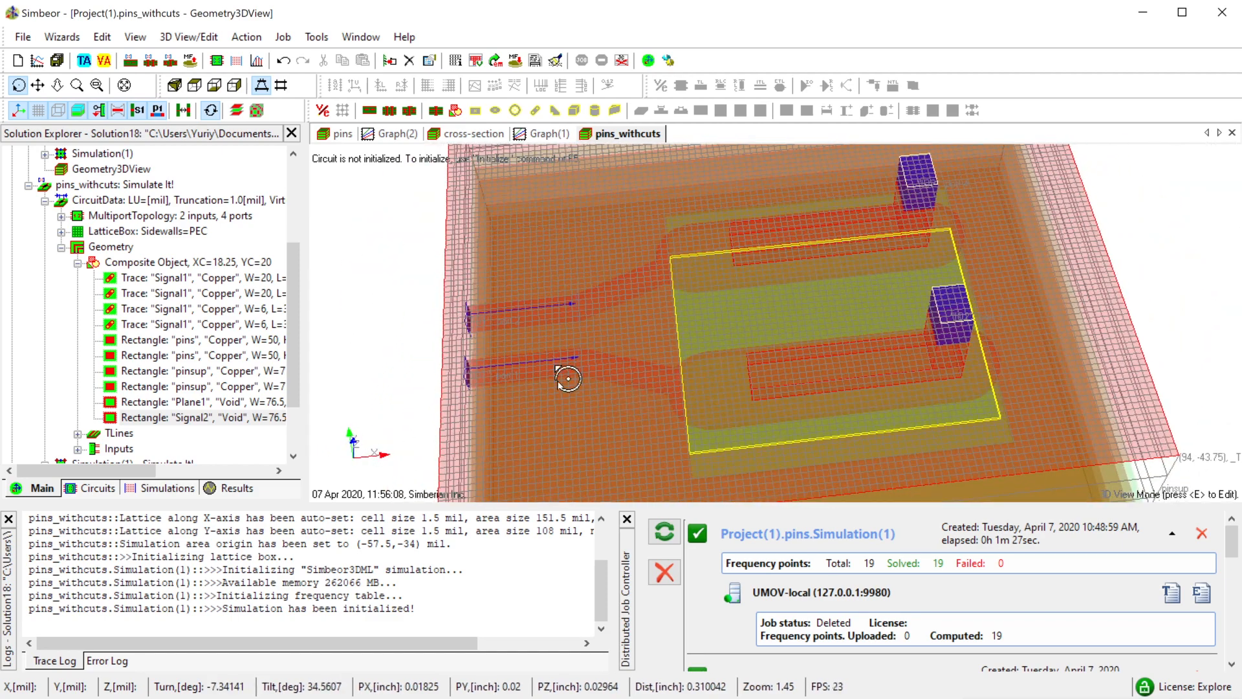
# - Create a copper trace object on layer Signal1 with a width of 5 mil and no points defined
pyautogui.click(535, 111)
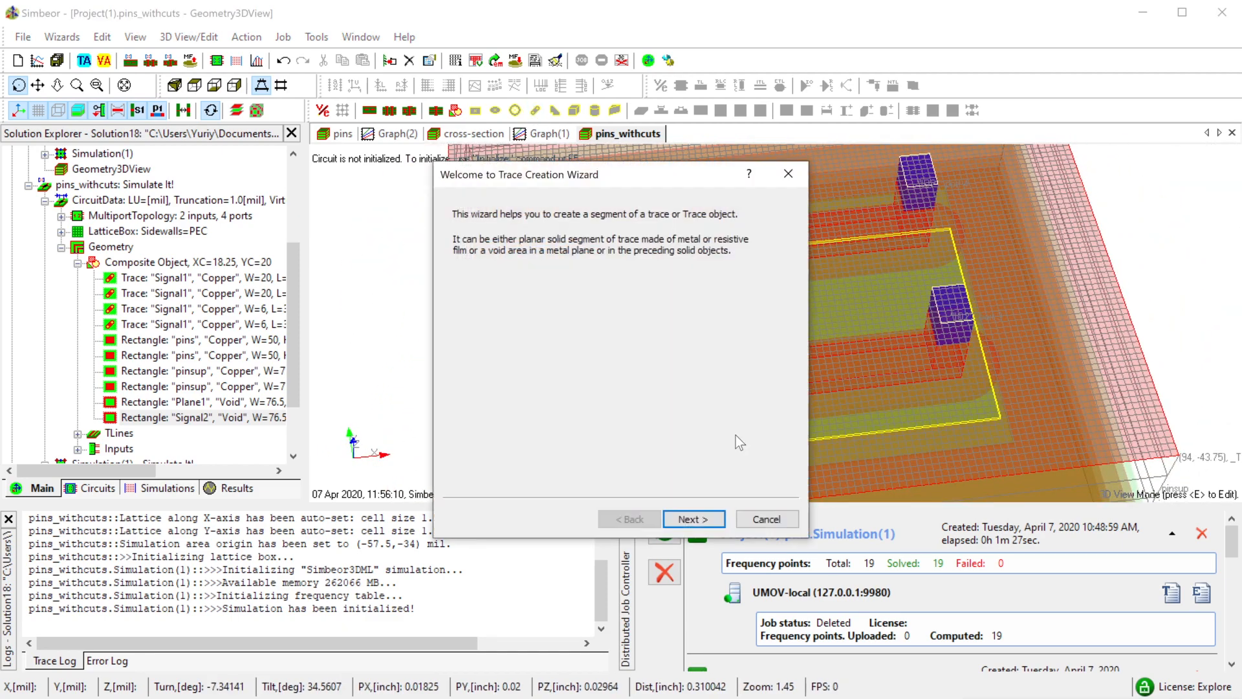
pyautogui.click(696, 521)
pyautogui.click(607, 216)
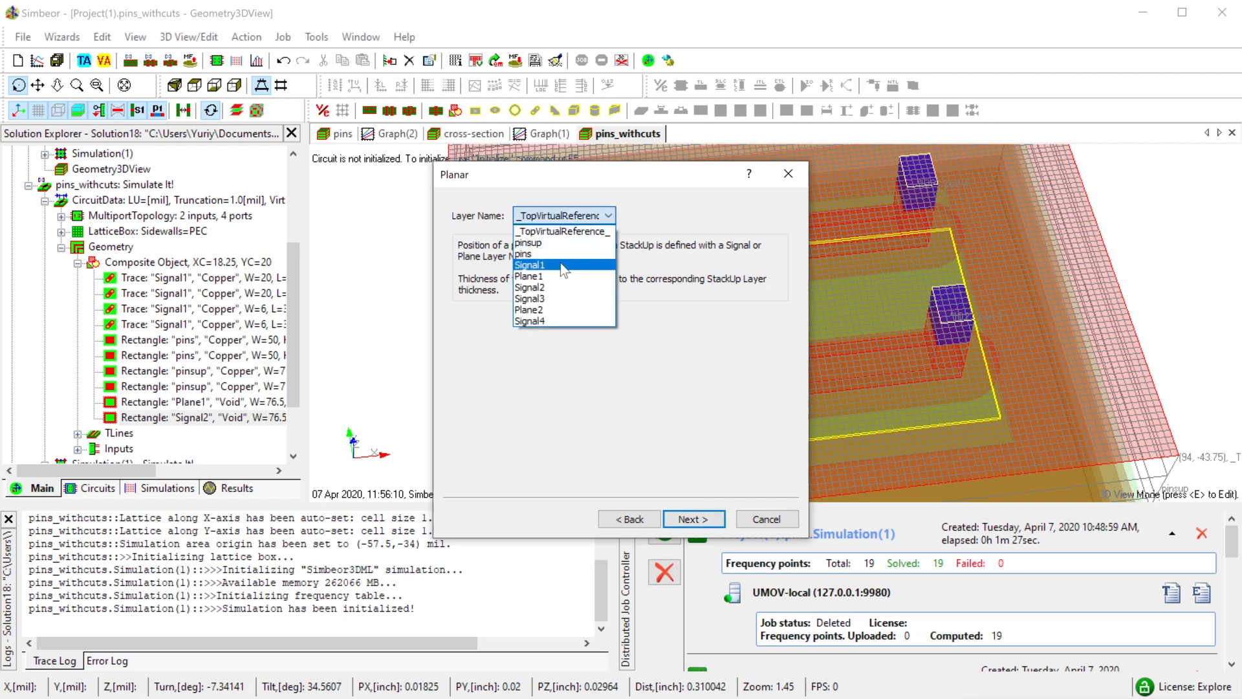
pyautogui.click(564, 265)
pyautogui.click(568, 216)
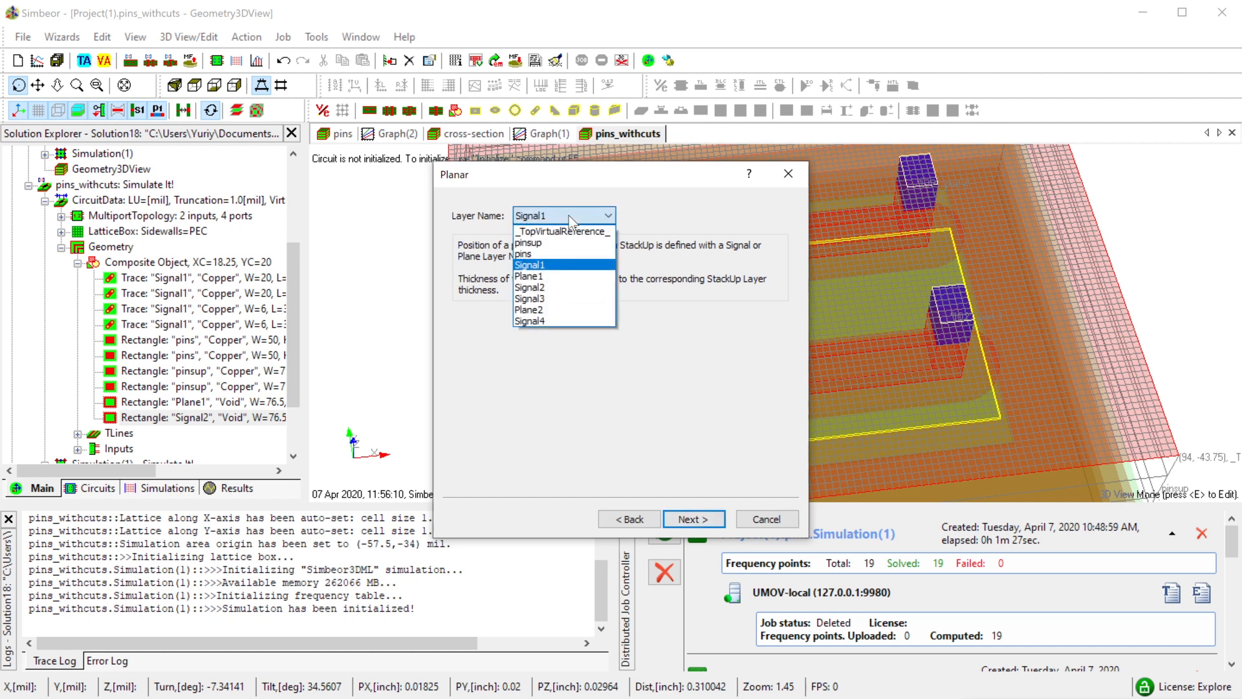
pyautogui.click(551, 270)
pyautogui.click(695, 519)
pyautogui.click(699, 520)
pyautogui.click(500, 432)
pyautogui.write('5')
pyautogui.click(704, 519)
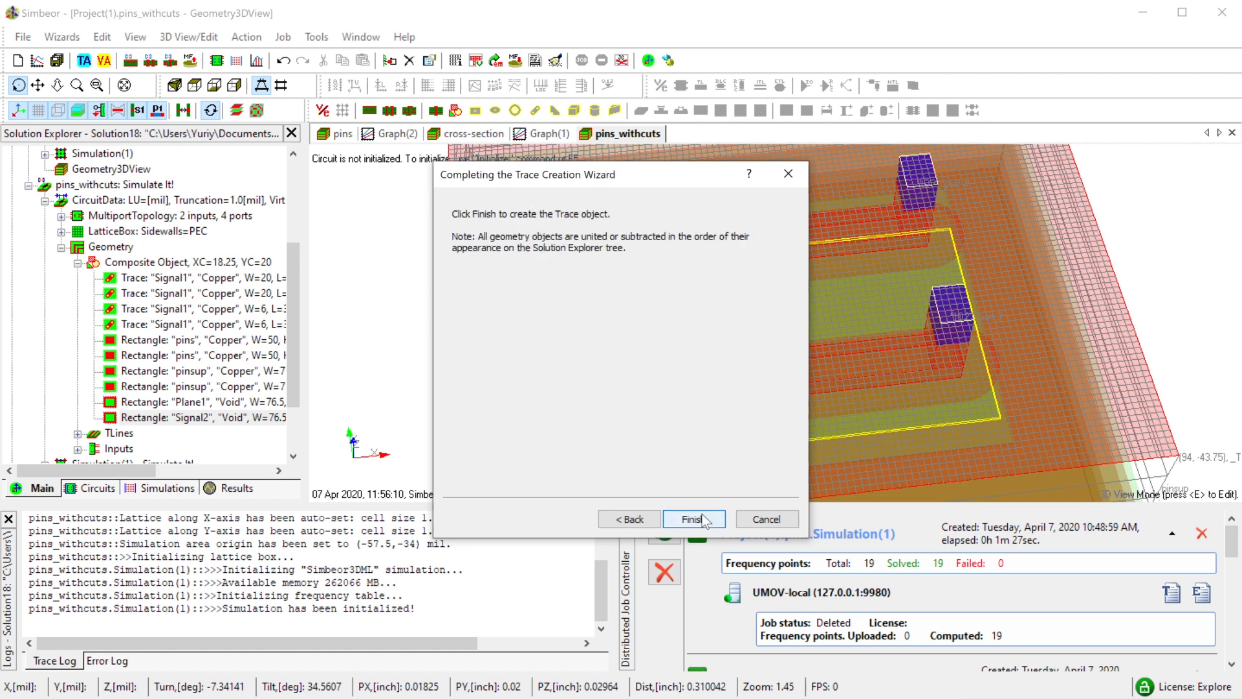
pyautogui.click(692, 519)
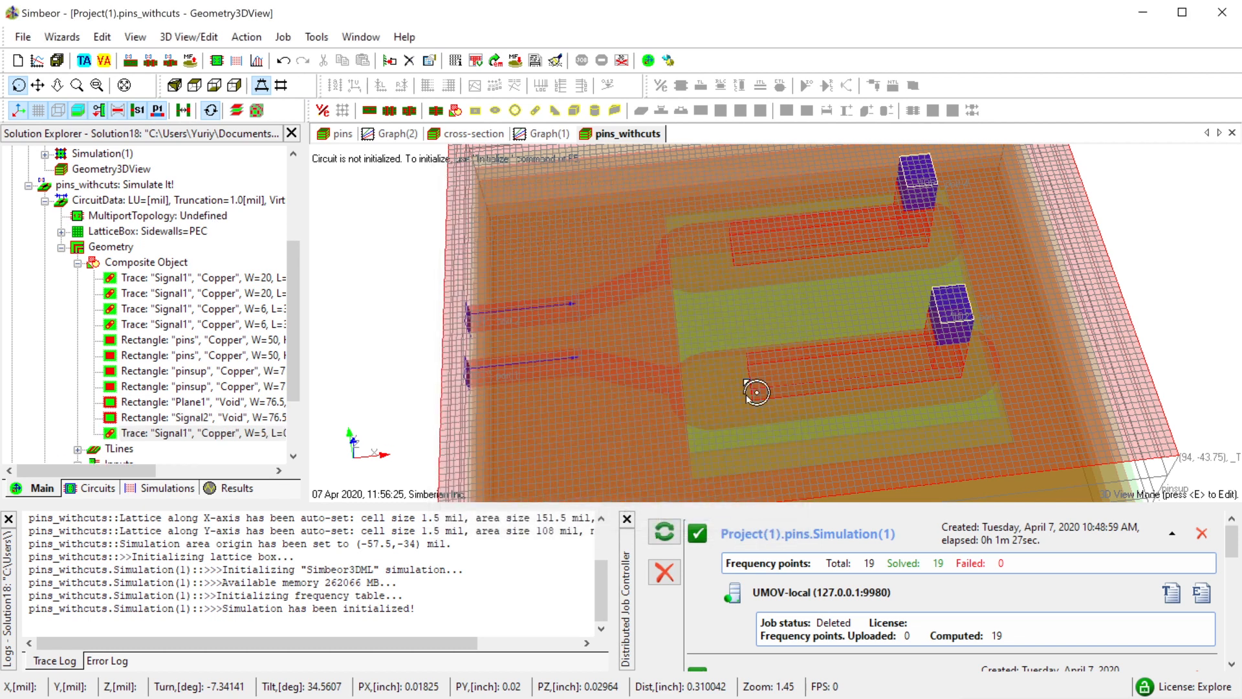
# - Return to the 2D editor and delete the empty 5 mil Signal1 trace from the Composite Object
pyautogui.click(182, 434)
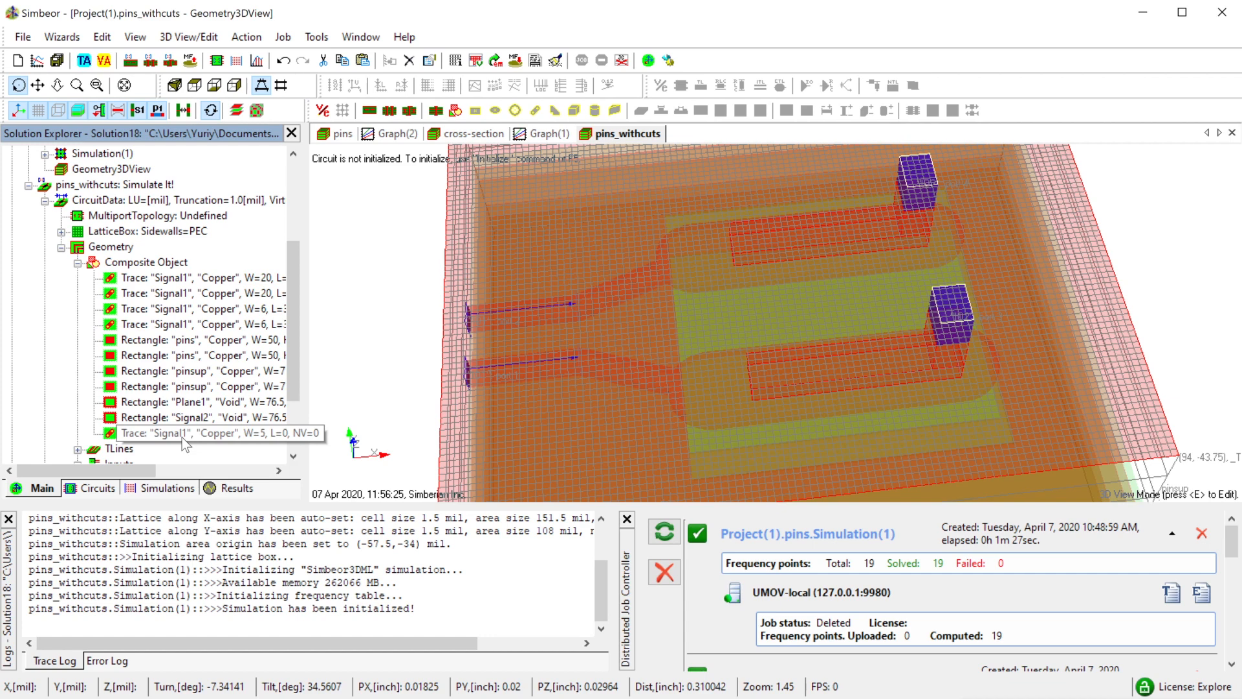
pyautogui.moveTo(701, 343); pyautogui.dragTo(639, 334)
pyautogui.press('e')
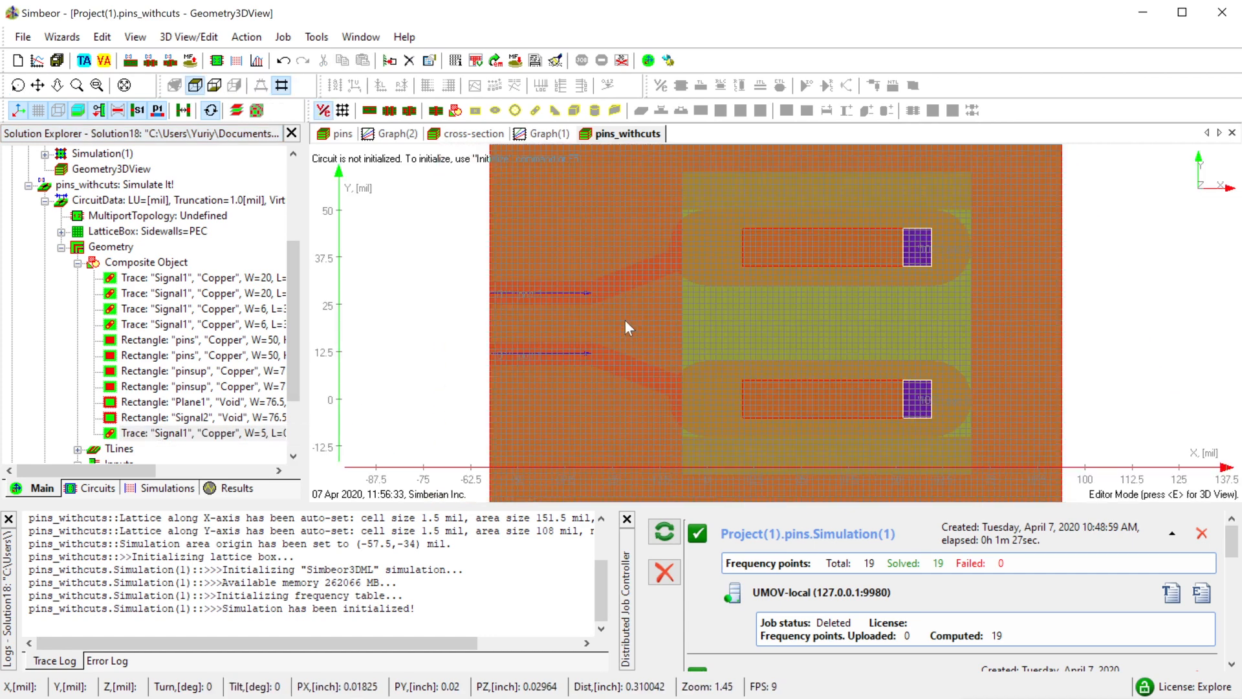
pyautogui.click(148, 433)
pyautogui.press('Delete')
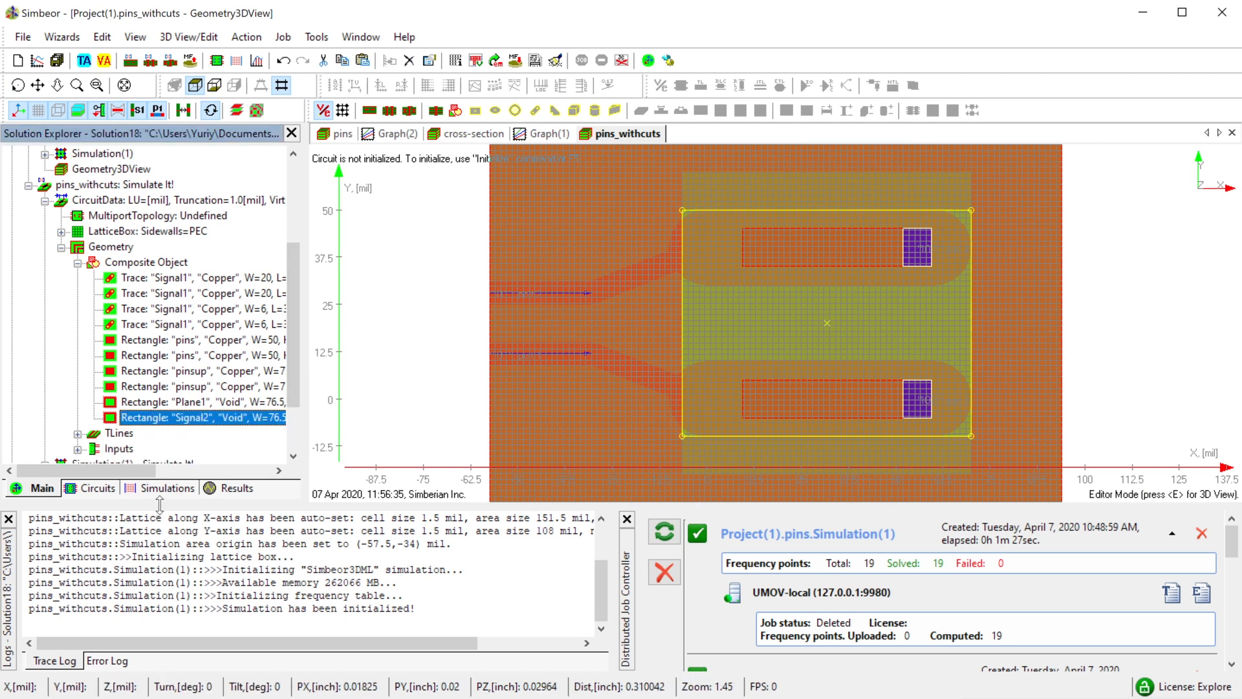
# - Create a 5 mil wide copper trace on layer Signal1 from the 2D editor, leaving its points for drawing
pyautogui.click(539, 113)
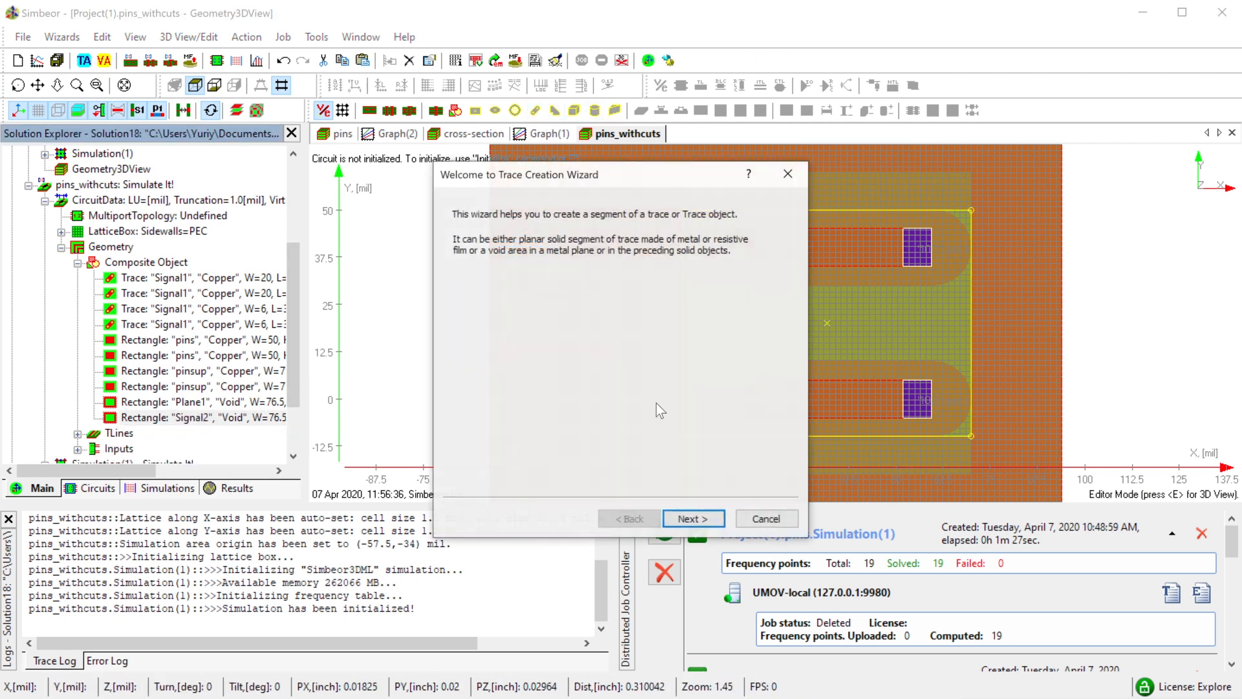
pyautogui.click(690, 519)
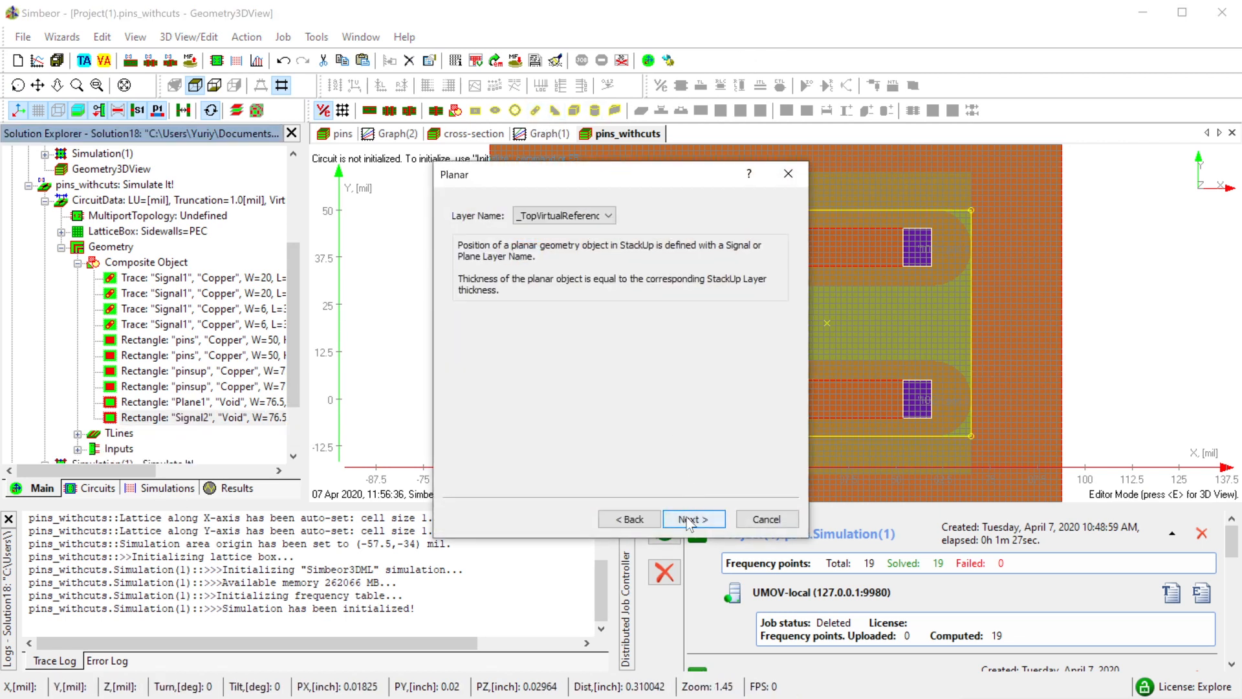
pyautogui.click(582, 215)
pyautogui.click(541, 266)
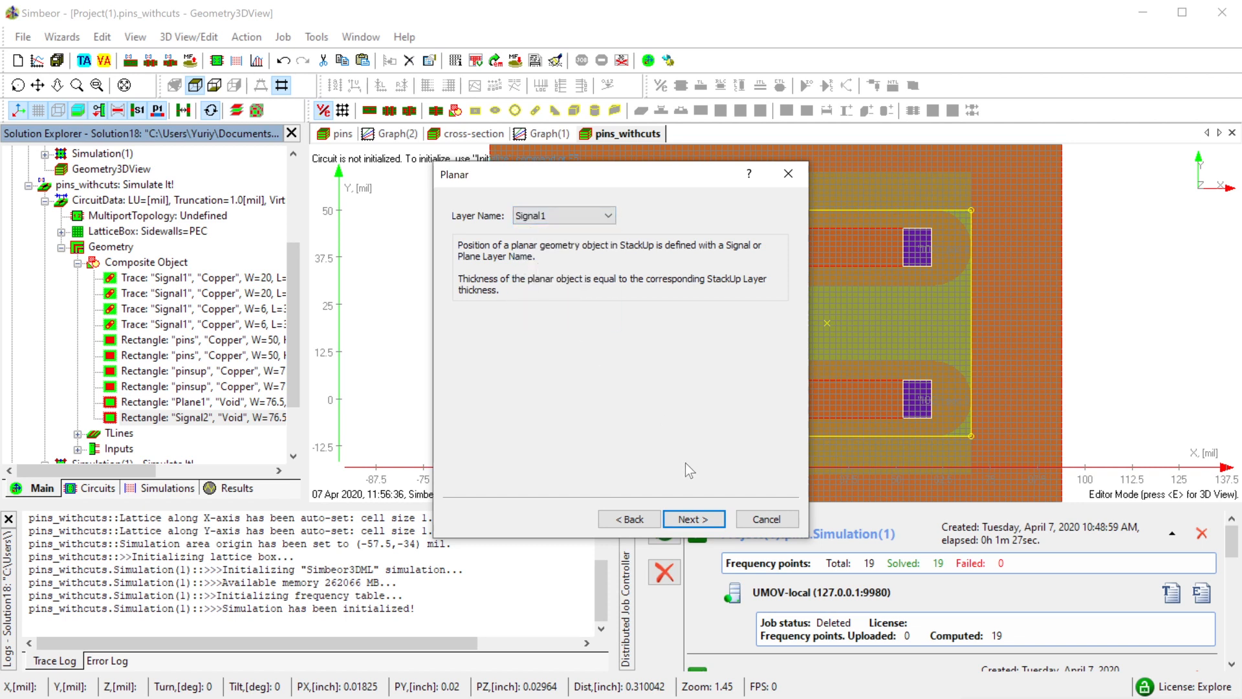
pyautogui.click(688, 519)
pyautogui.click(687, 519)
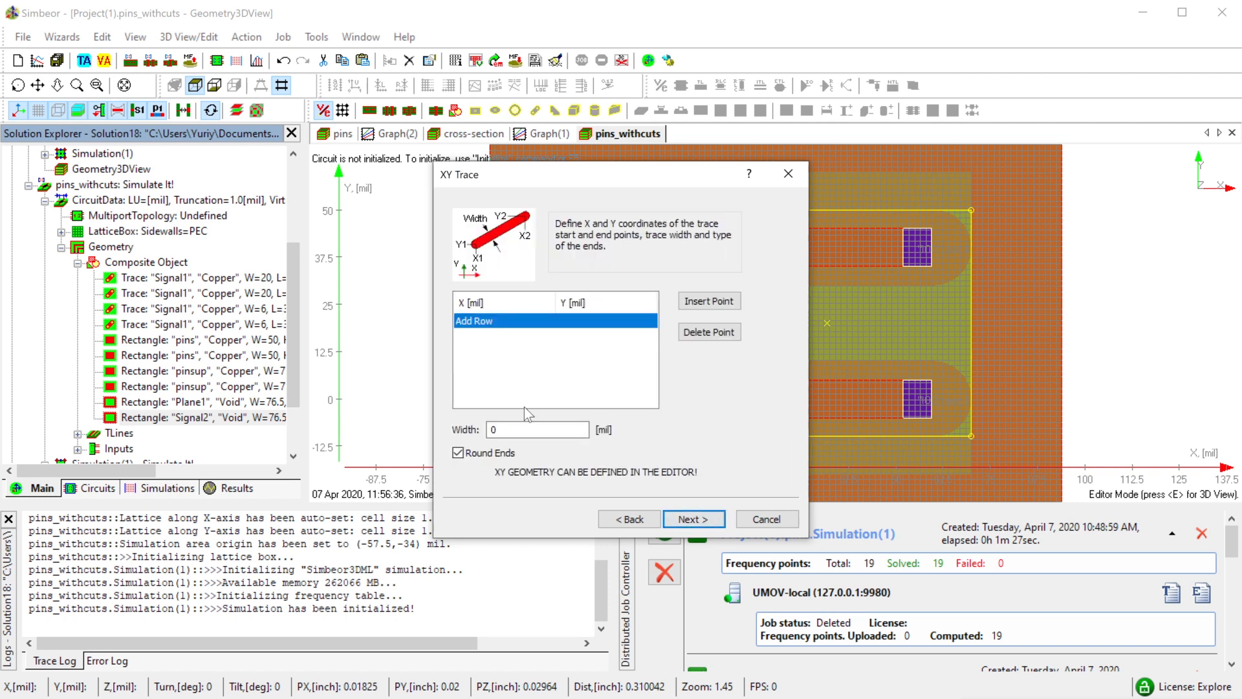
pyautogui.write('5')
pyautogui.click(693, 519)
pyautogui.click(693, 518)
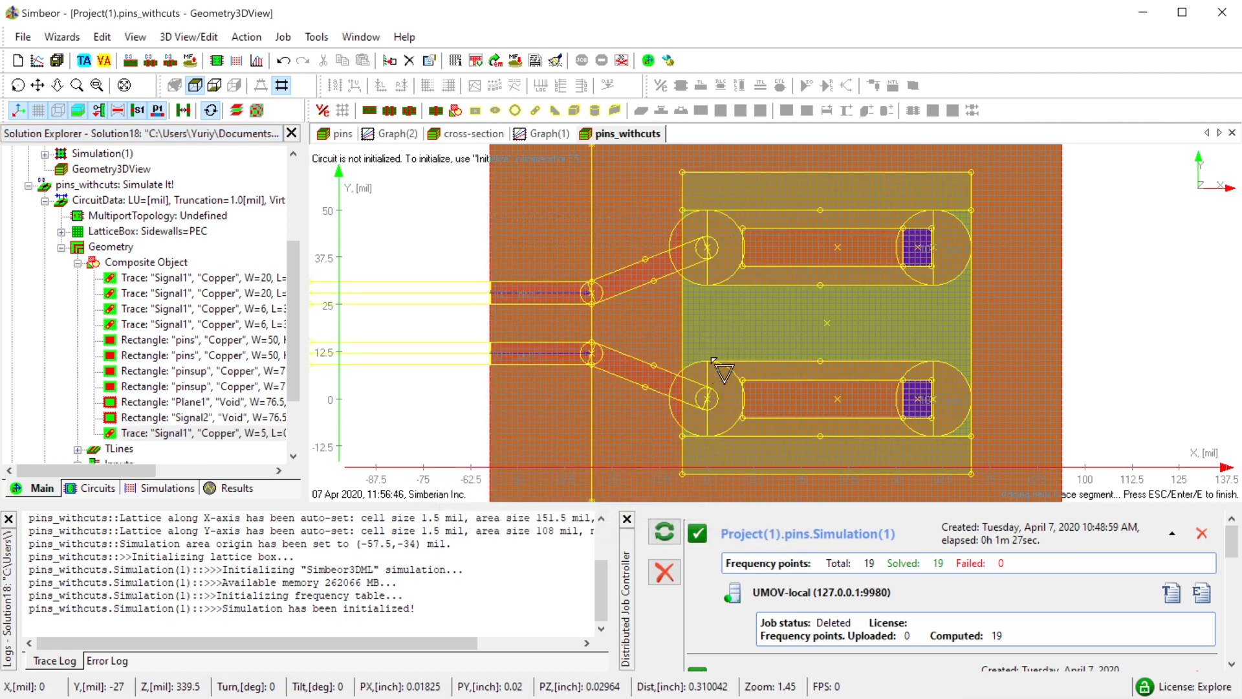
# - Draw the trace between the two pads from about X -6.5, Y 21 to X 70, Y 22 mil and end drawing
pyautogui.click(683, 320)
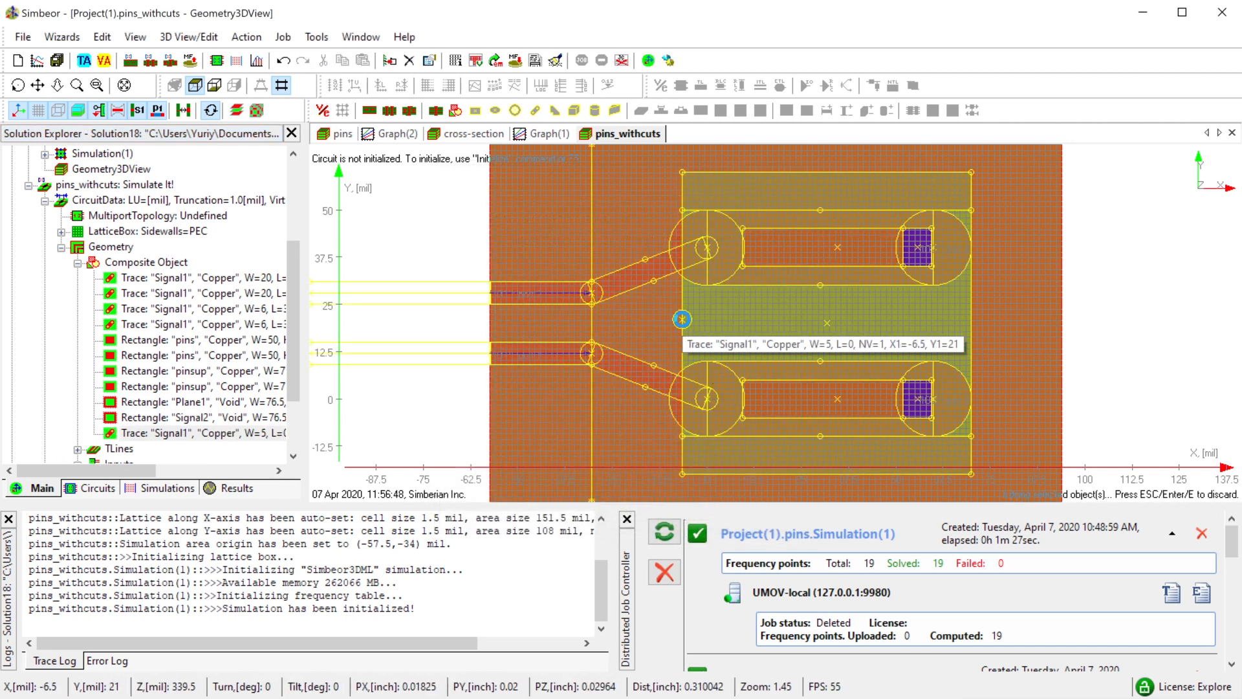
pyautogui.click(972, 316)
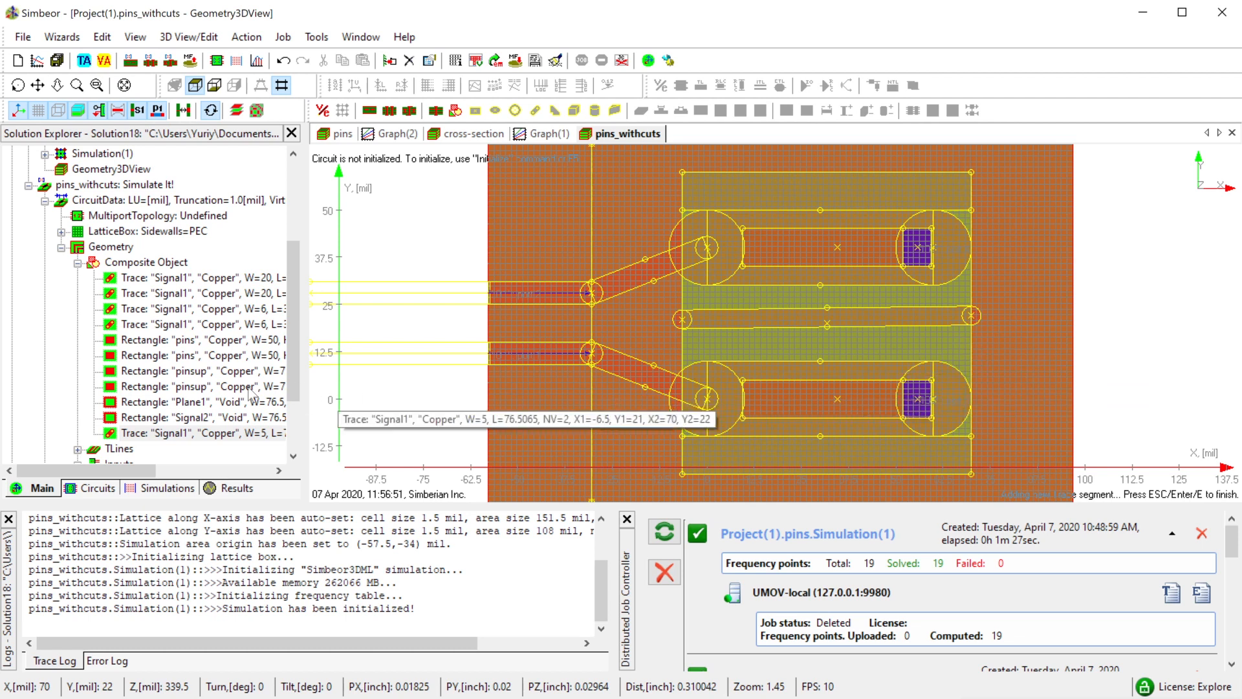
pyautogui.doubleClick(185, 434)
pyautogui.press('Escape')
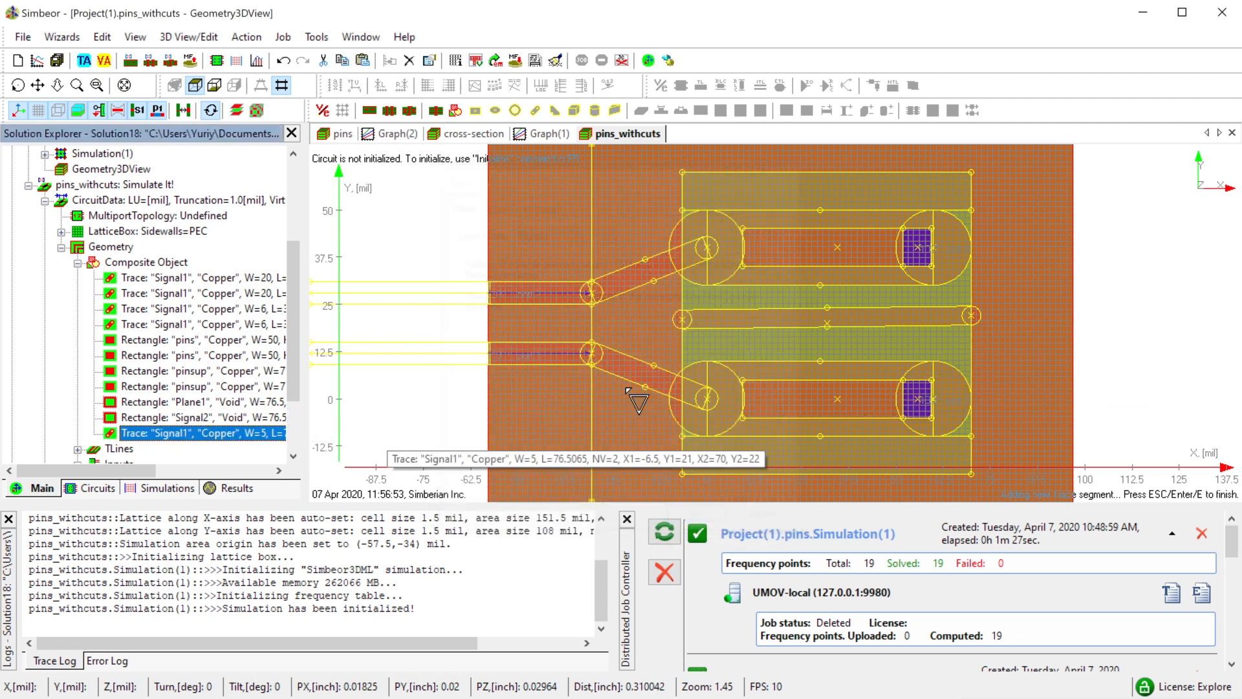
pyautogui.click(754, 368)
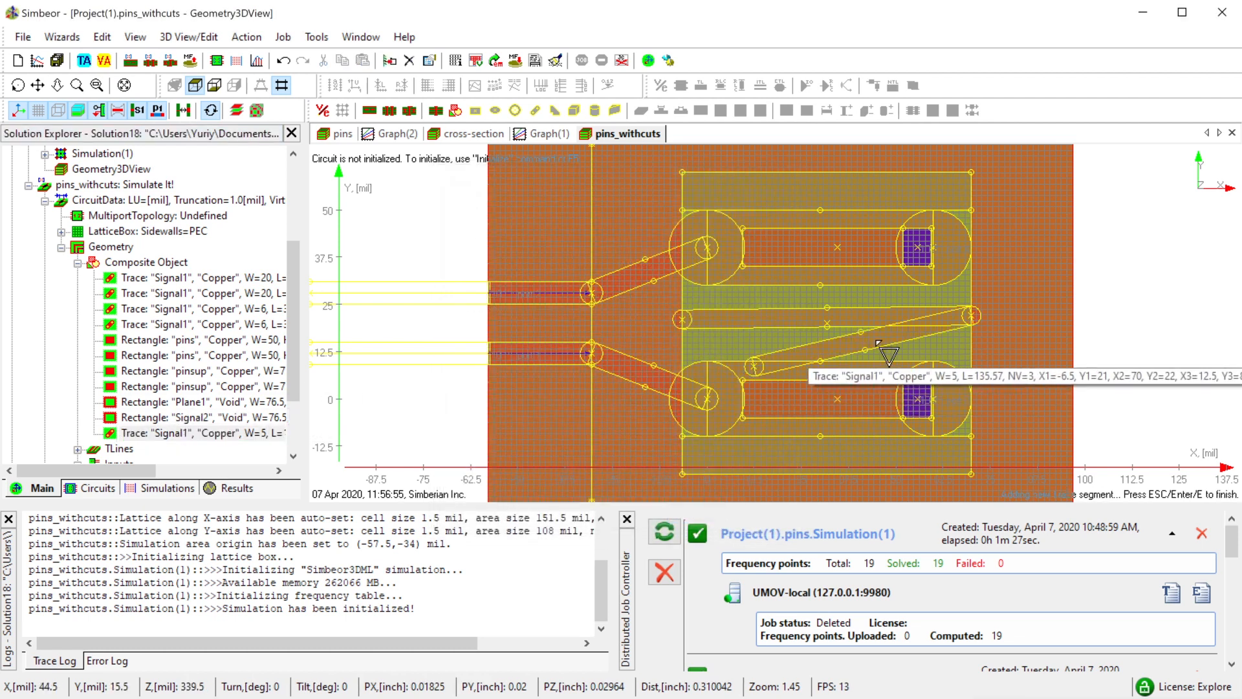
pyautogui.press('Escape')
# - Delete the stray third point at X 12.5, Y 8.5 mil from the new trace's coordinates
pyautogui.doubleClick(194, 433)
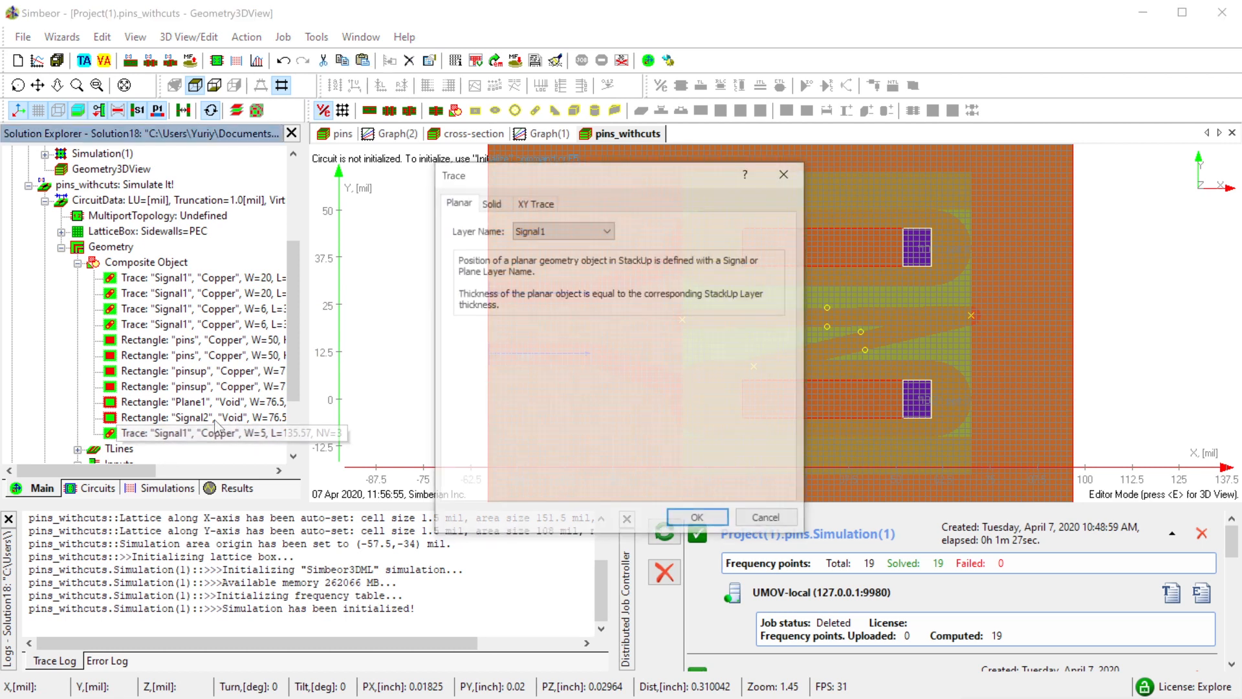
pyautogui.click(537, 204)
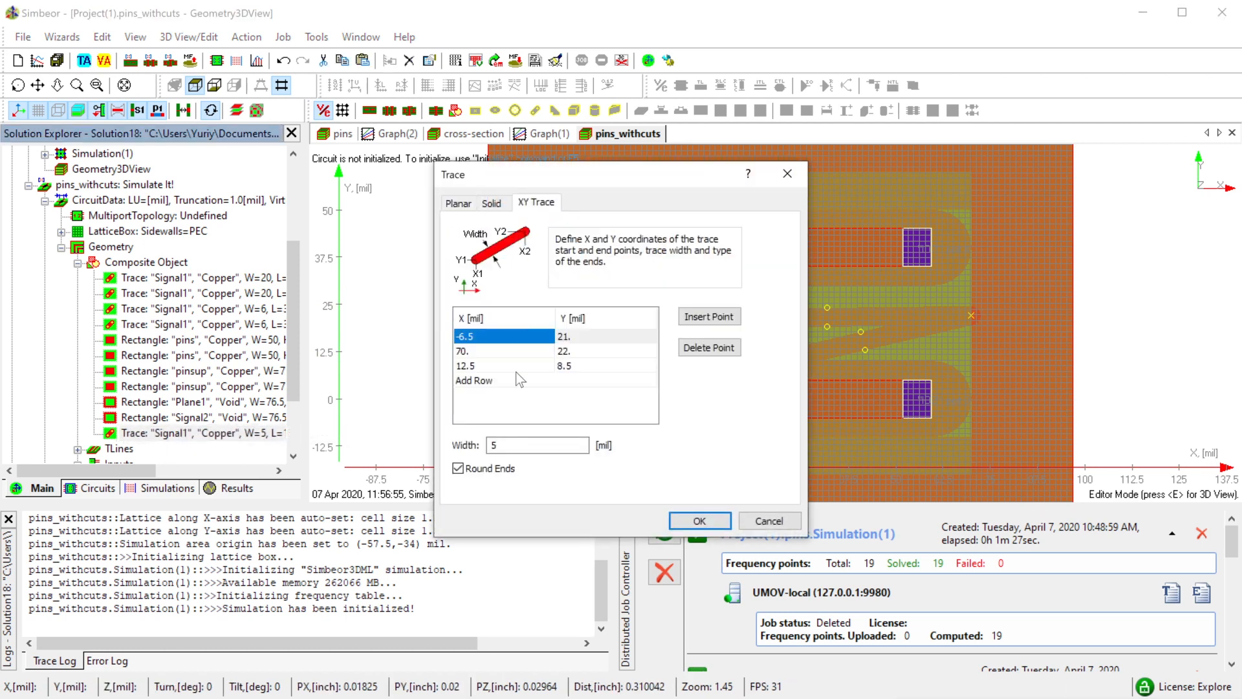
pyautogui.click(470, 366)
pyautogui.press('Delete')
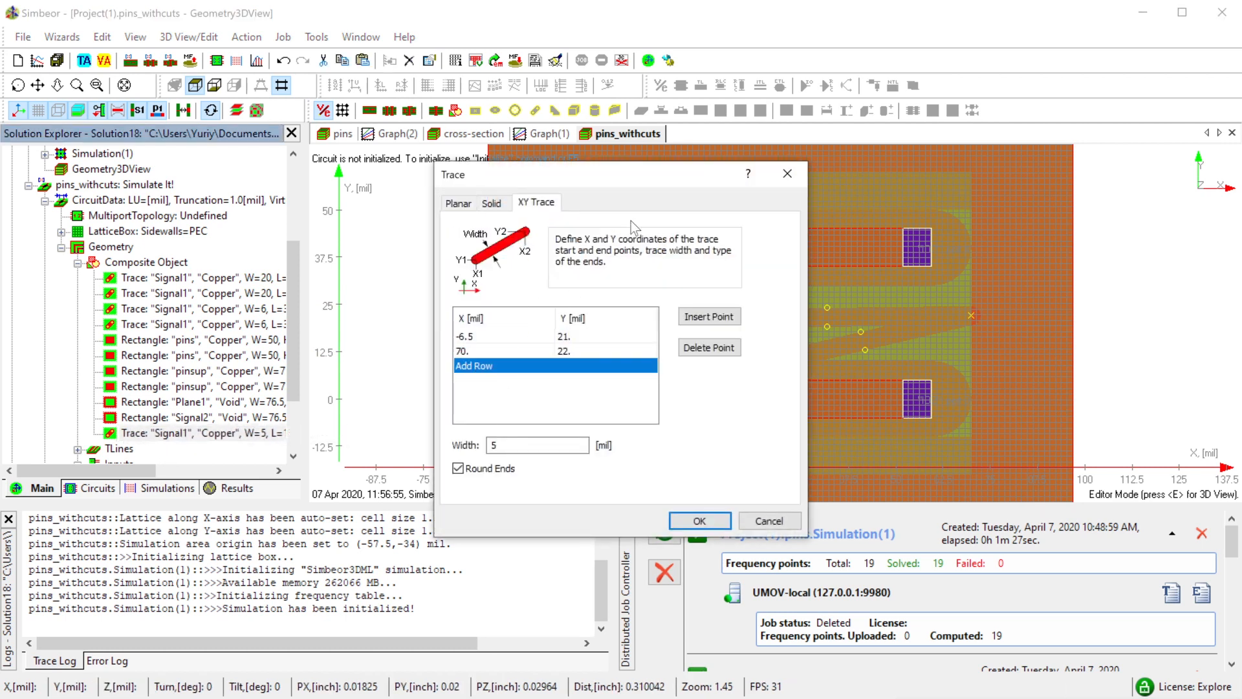
# - Set the Y coordinate of both end points of the 5 mil trace to 20 mil and apply the change
pyautogui.moveTo(630, 178); pyautogui.dragTo(454, 186)
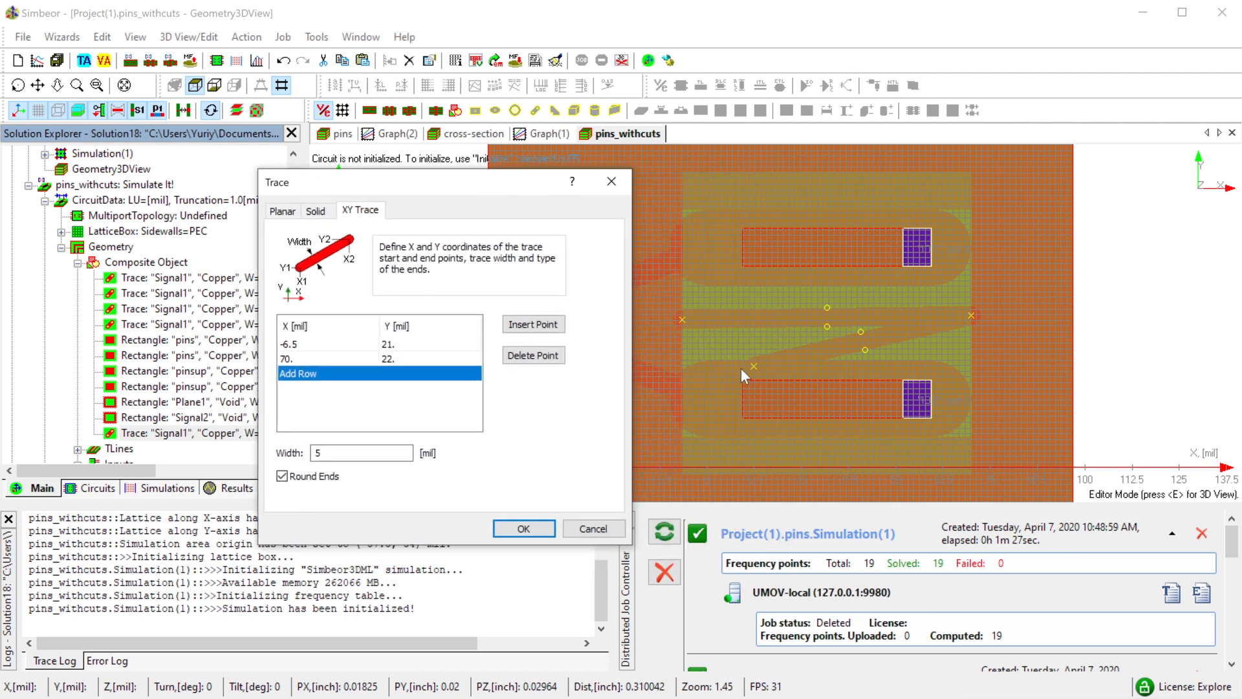
pyautogui.click(313, 347)
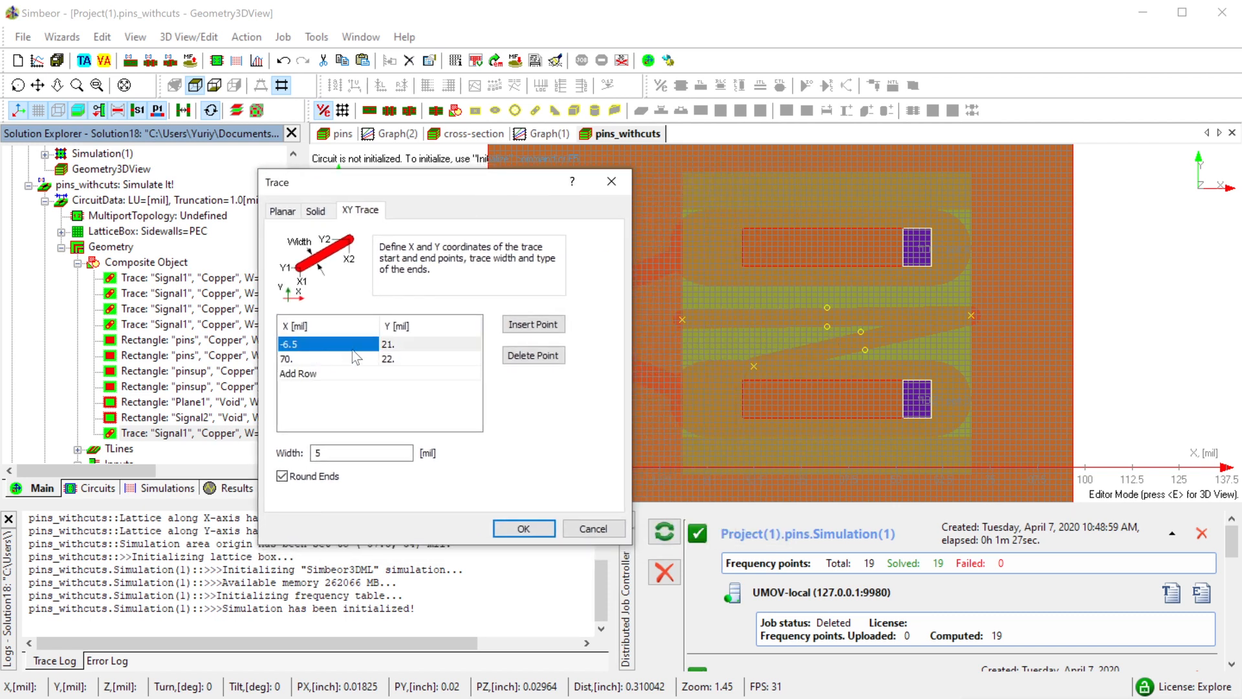
pyautogui.click(399, 345)
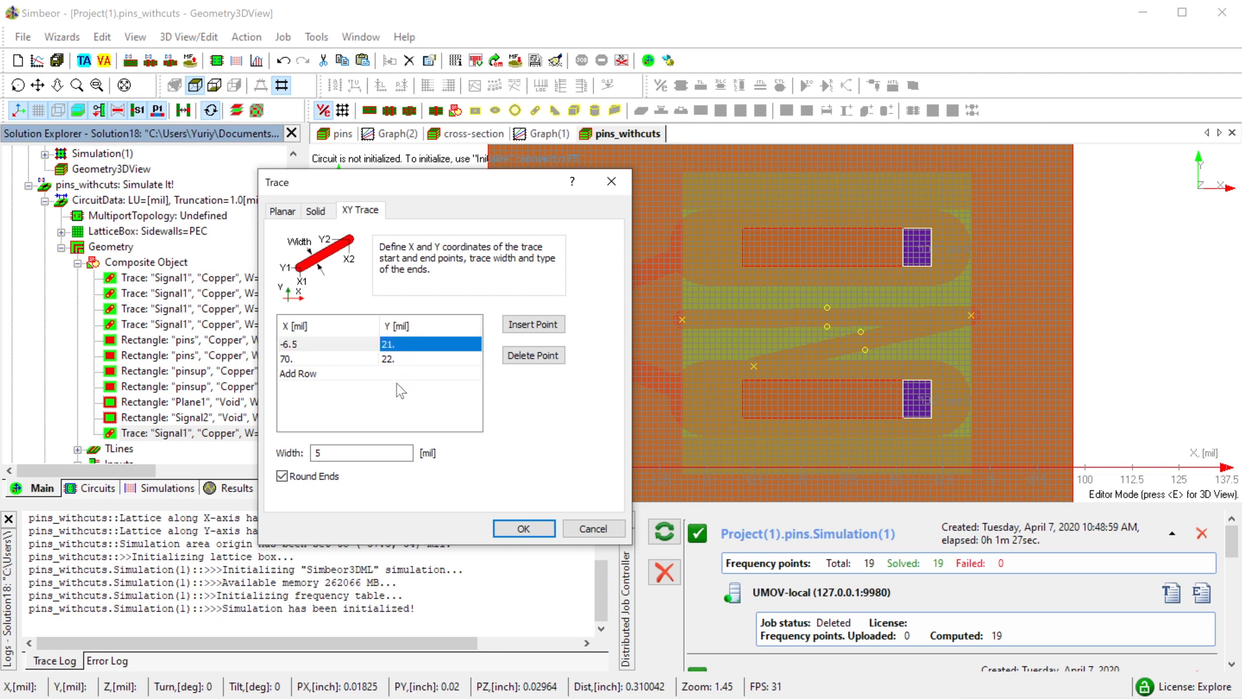
pyautogui.write('20')
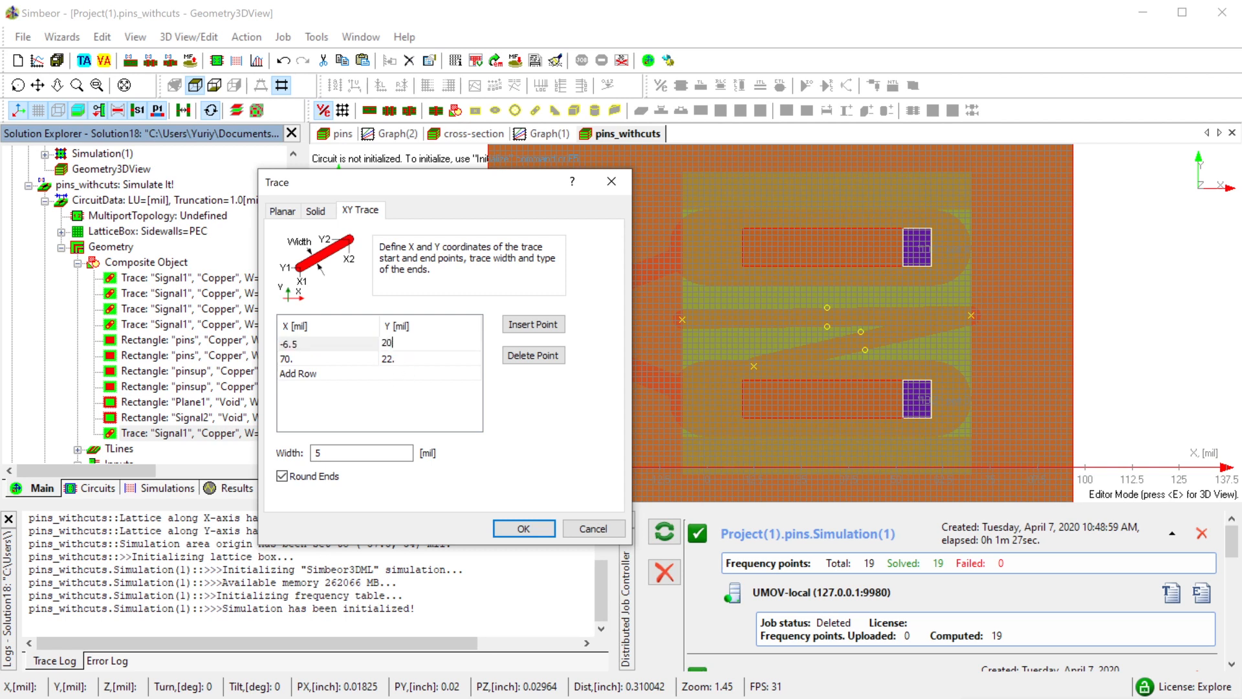
pyautogui.click(417, 361)
pyautogui.write('20')
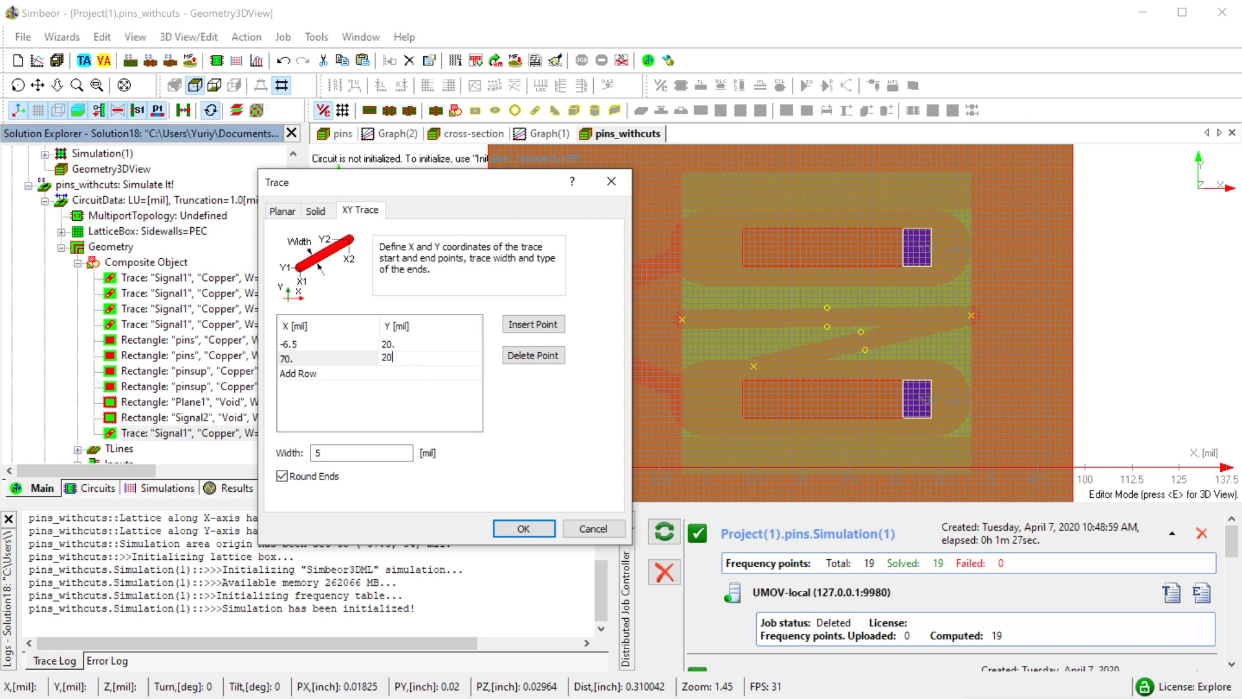
pyautogui.click(504, 529)
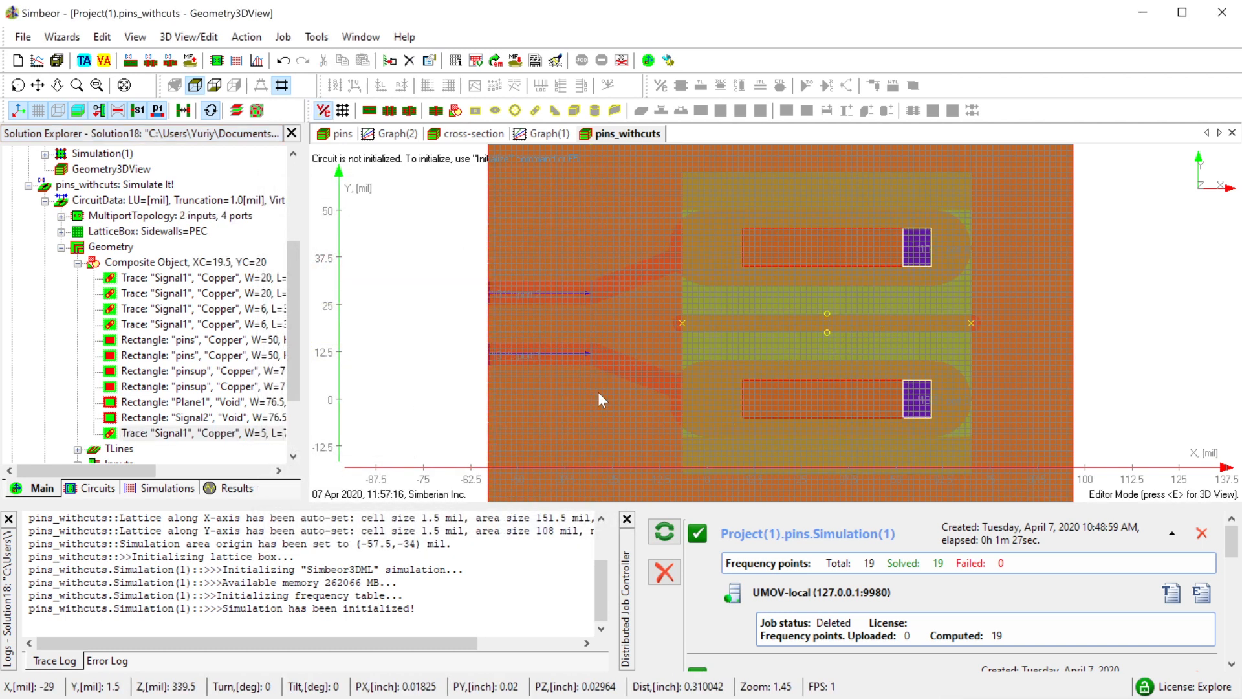
# - Reassign the centre trace between the pads to layer Plane1 and check its position in the 3D view
pyautogui.press('e')
pyautogui.moveTo(611, 406); pyautogui.dragTo(633, 276)
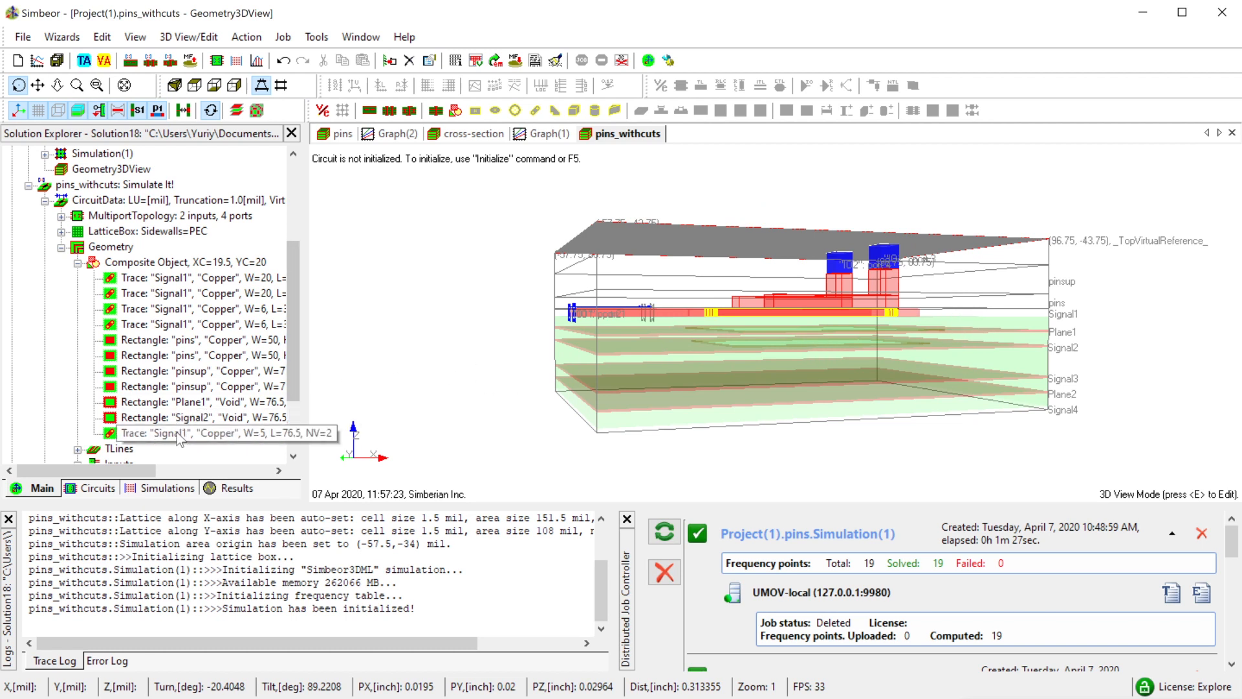
pyautogui.doubleClick(333, 434)
pyautogui.click(546, 204)
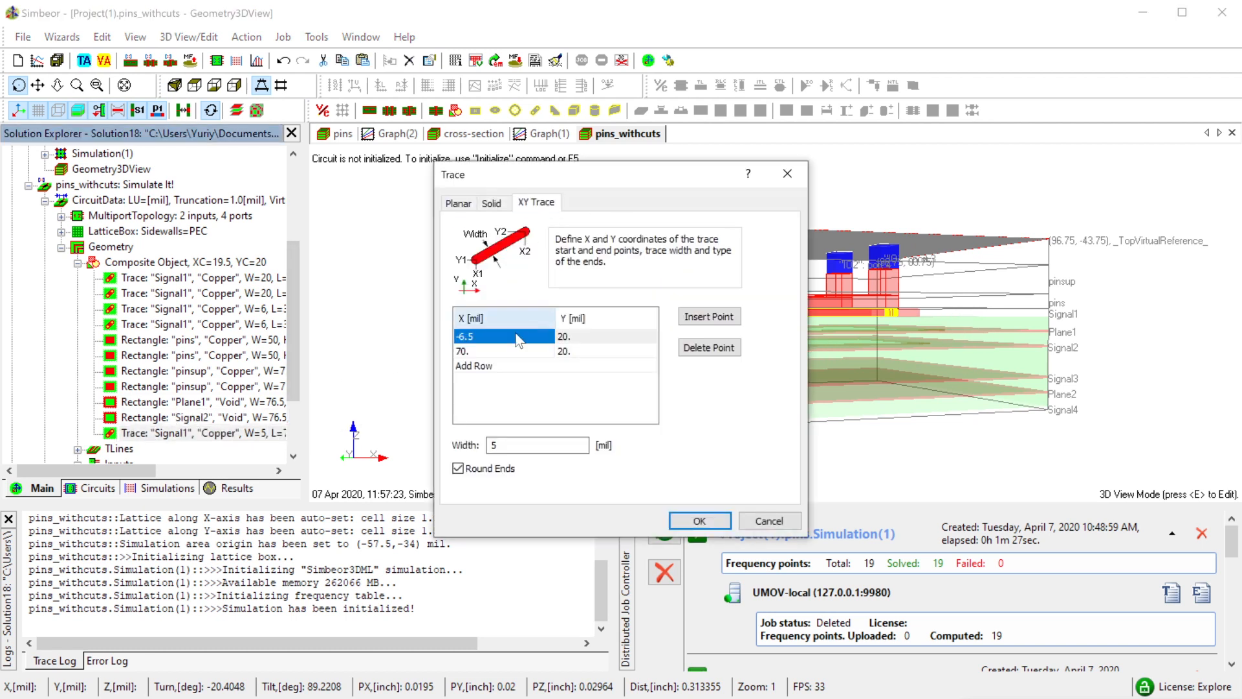
pyautogui.click(460, 204)
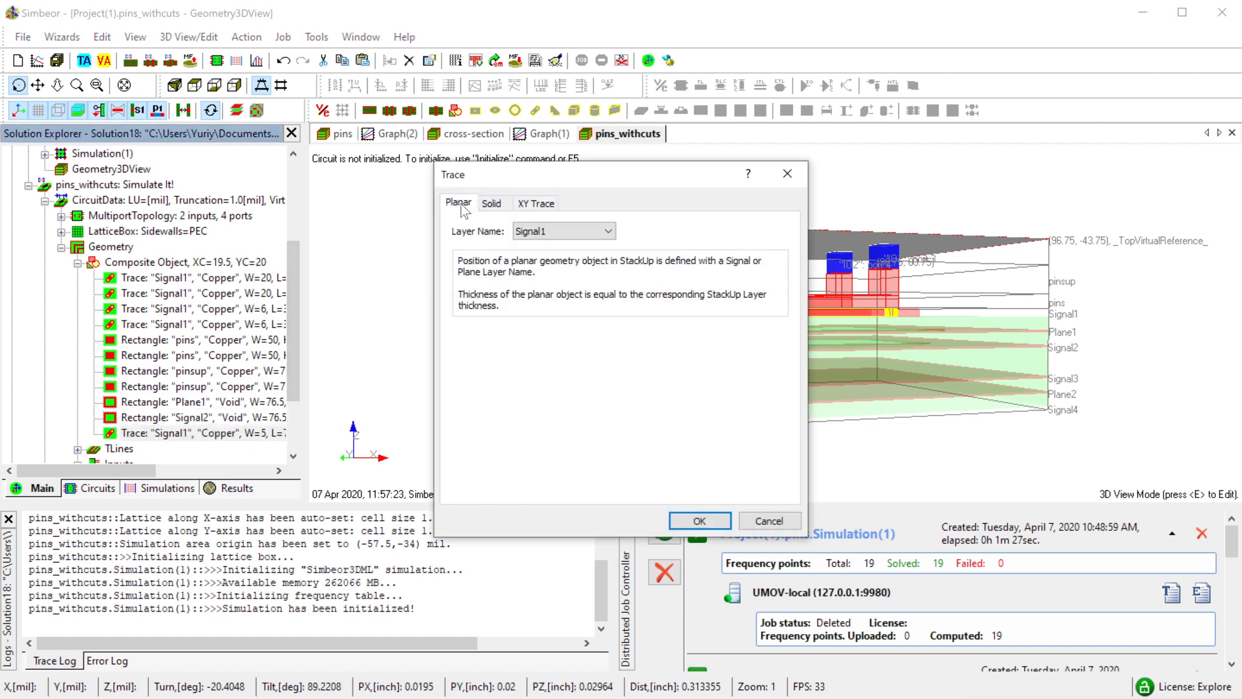
pyautogui.click(561, 233)
pyautogui.click(546, 288)
pyautogui.click(699, 521)
pyautogui.moveTo(718, 491)
pyautogui.mouseDown()
pyautogui.moveTo(729, 313)
pyautogui.moveTo(948, 477)
pyautogui.moveTo(758, 283)
pyautogui.moveTo(851, 353)
pyautogui.moveTo(861, 313)
pyautogui.mouseUp()
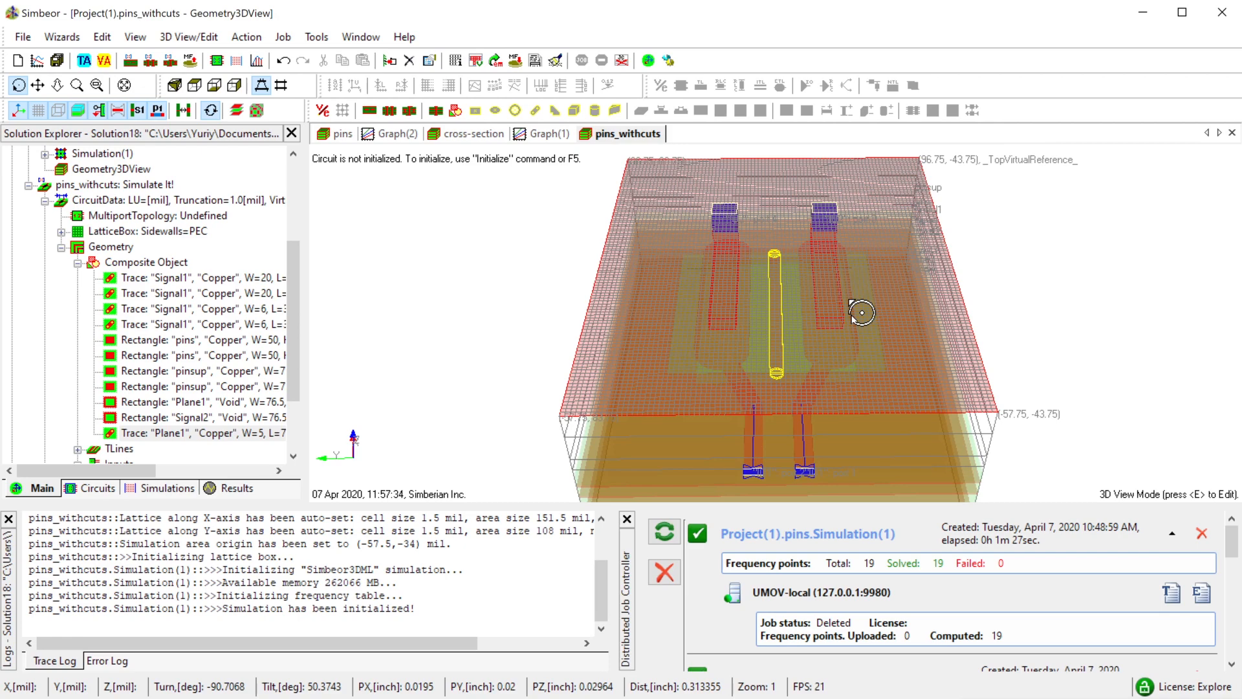
pyautogui.moveTo(903, 369); pyautogui.dragTo(590, 265)
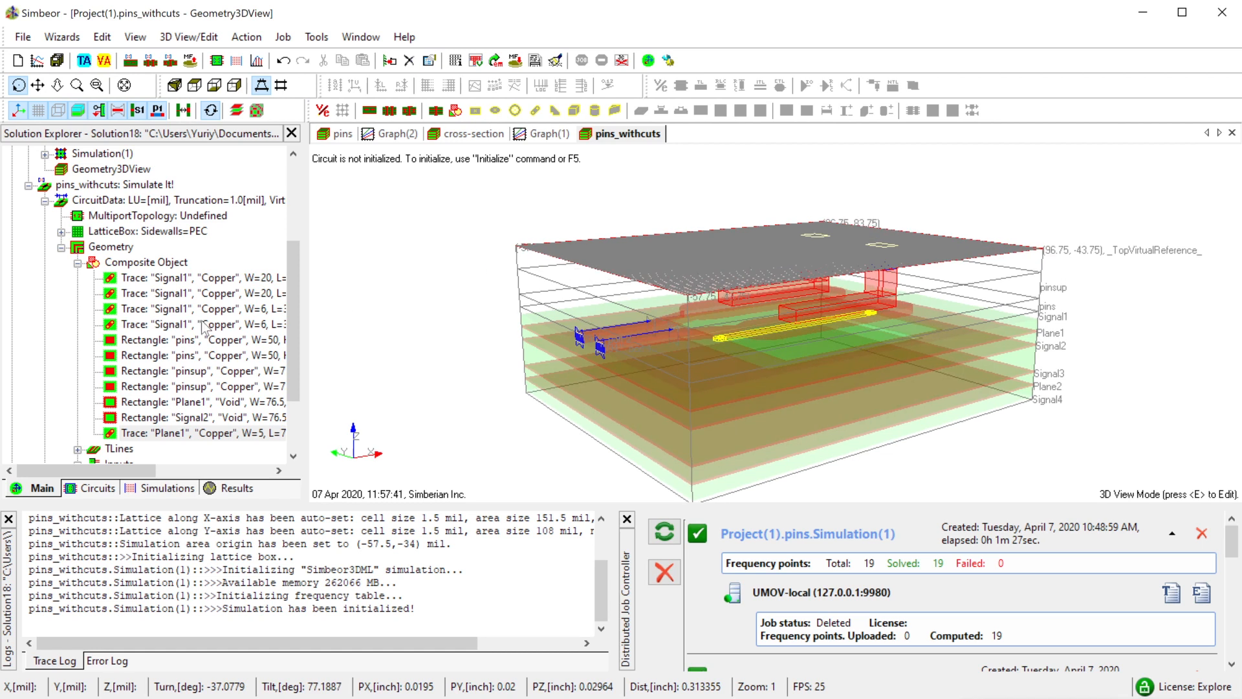
# - Run Simulation(1) of the pins_withcuts circuit
pyautogui.scroll(-2, 271, 320)
pyautogui.click(108, 386)
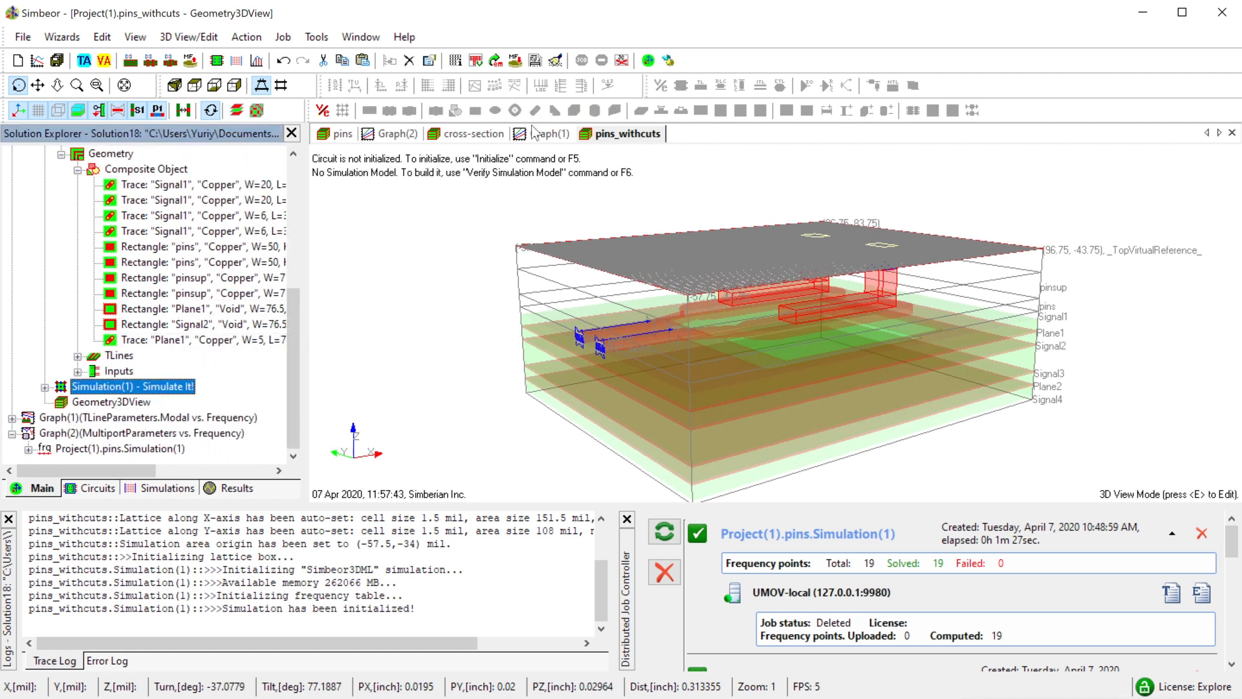
pyautogui.click(494, 62)
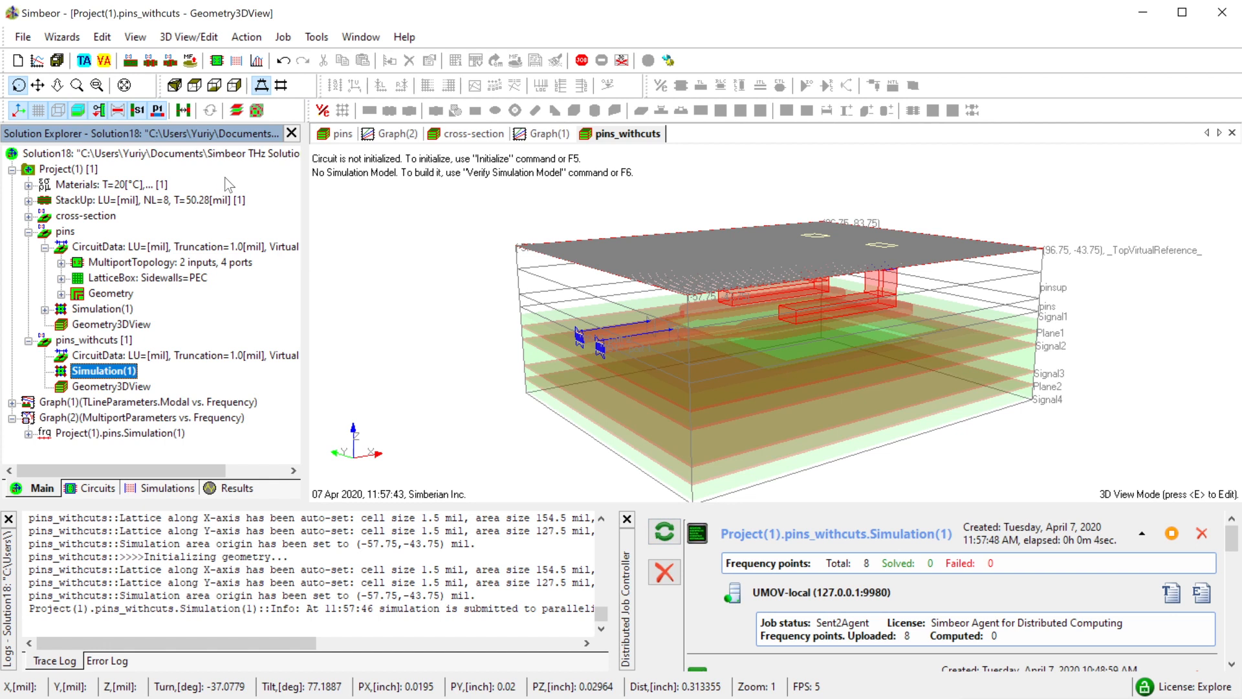
# - Add Simulation(1) of the pins_withcuts circuit in Project(1) as a second data source of Graph(2)
pyautogui.click(393, 134)
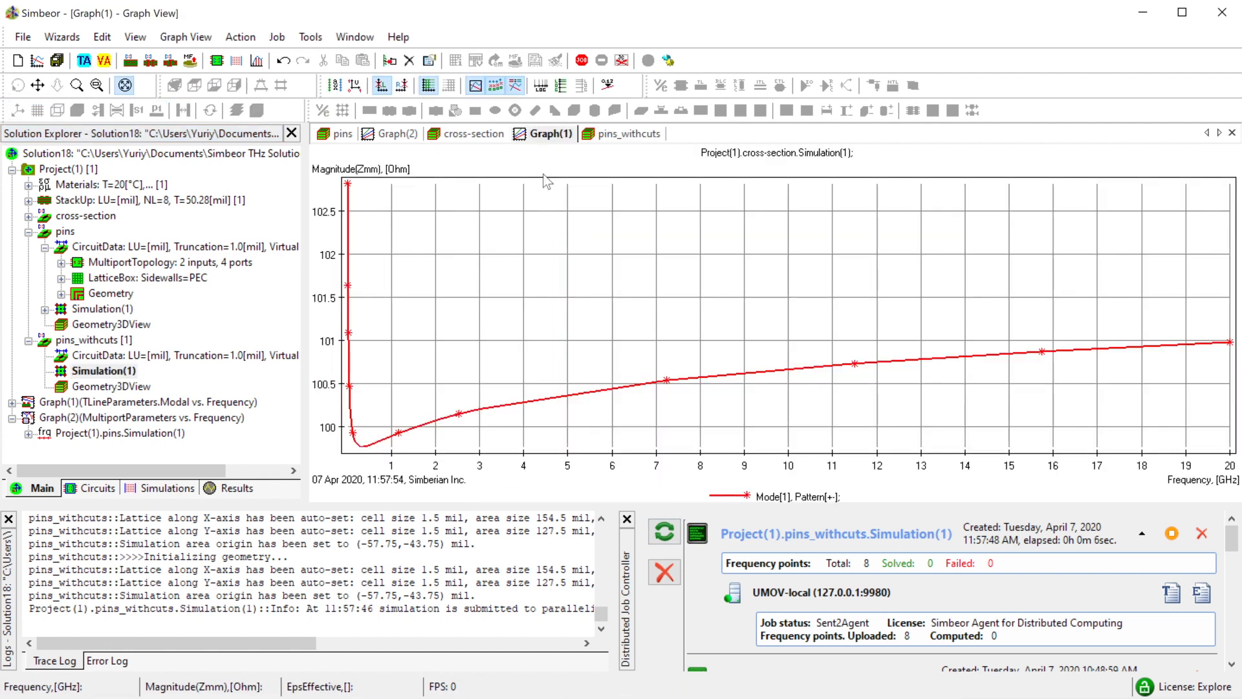
pyautogui.rightClick(564, 297)
pyautogui.click(602, 302)
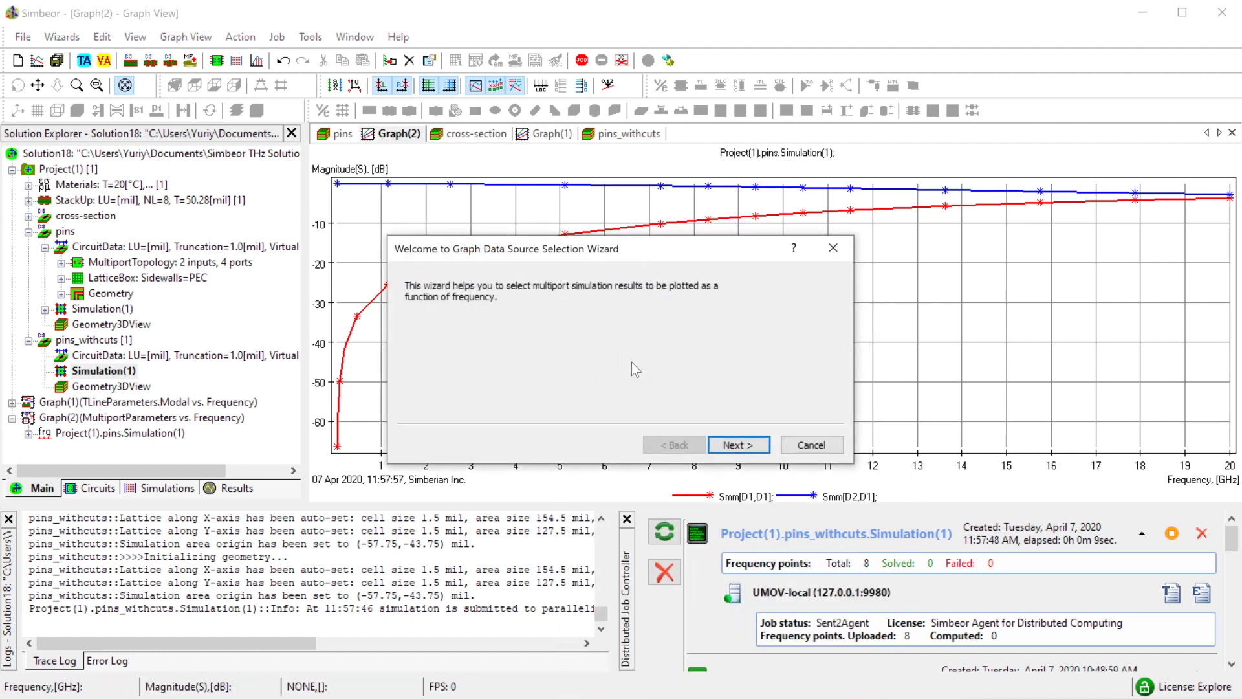
pyautogui.click(736, 444)
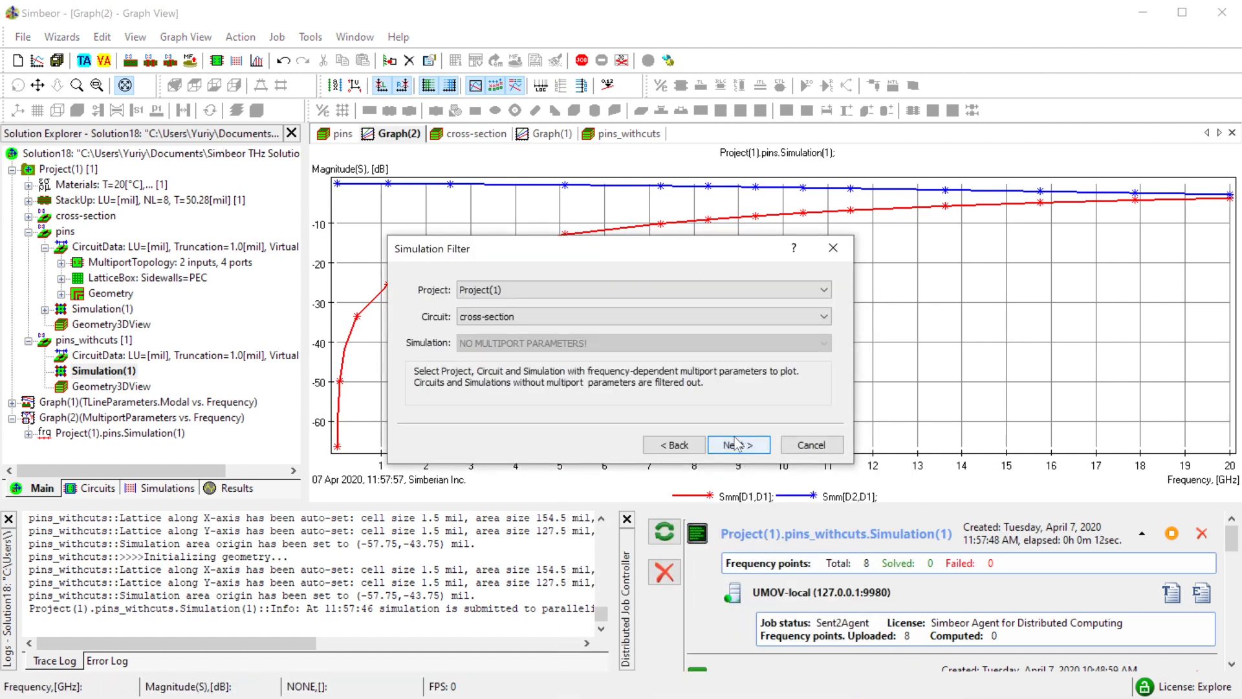
pyautogui.click(502, 320)
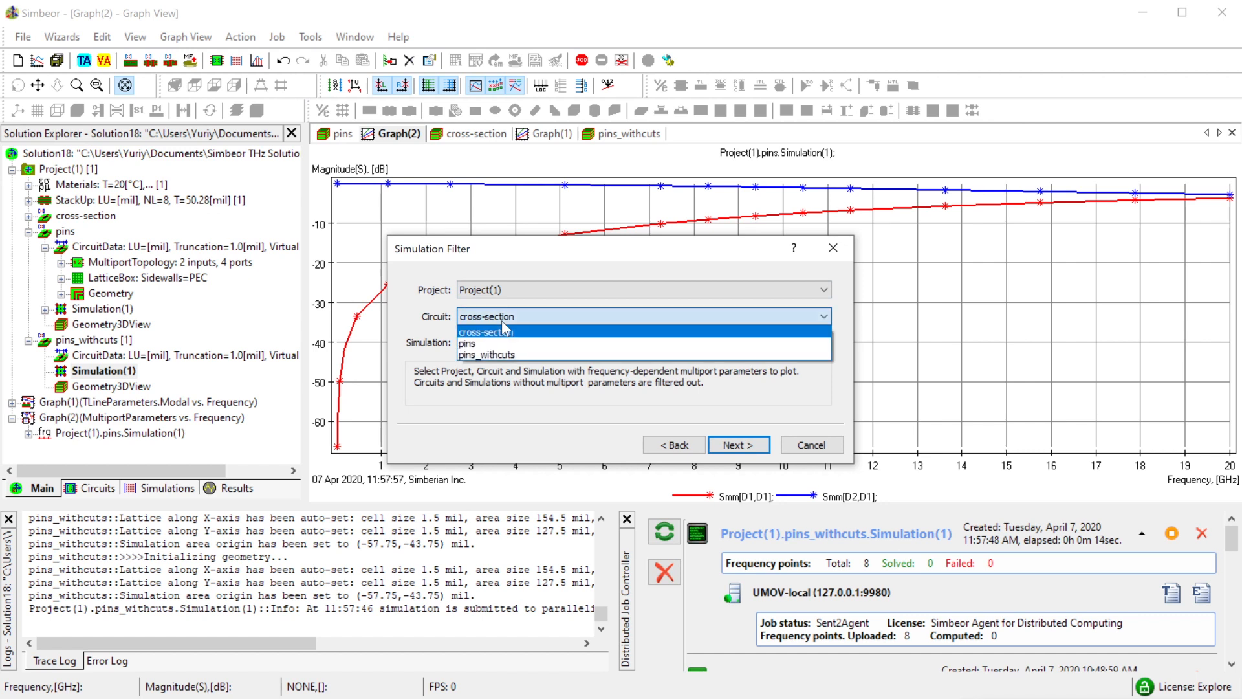
pyautogui.click(496, 354)
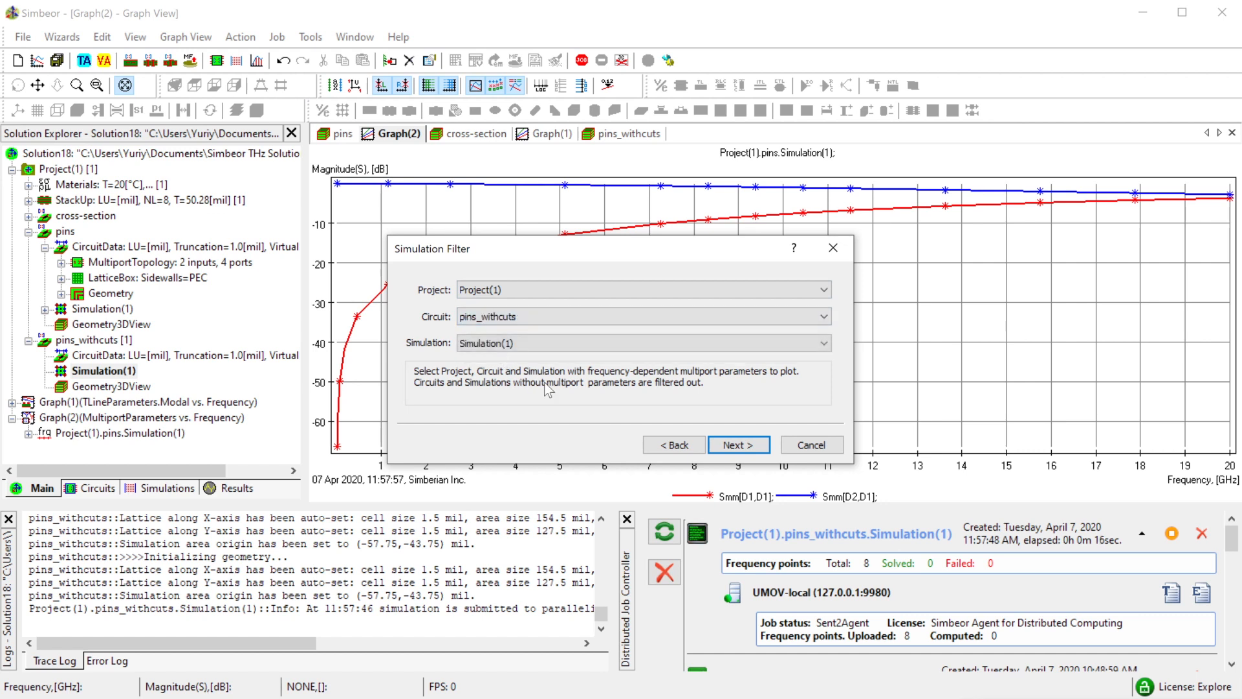
pyautogui.click(734, 445)
pyautogui.click(732, 445)
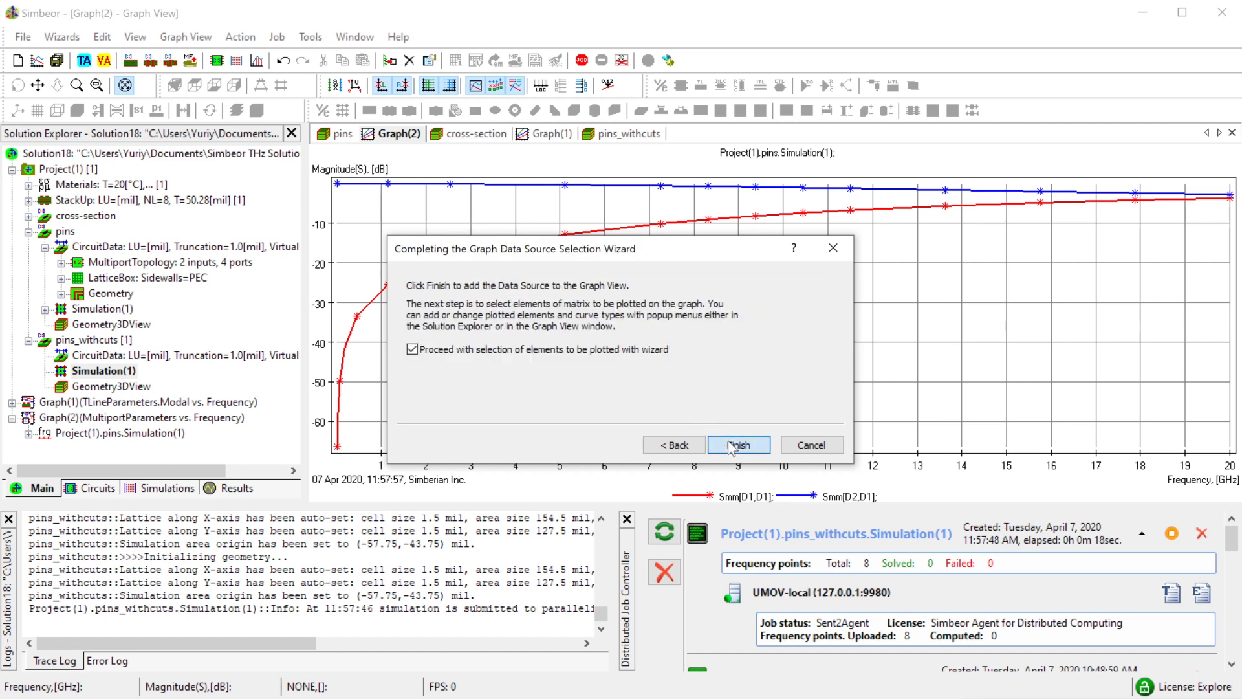
# - Plot Smm[D1,D1] and Smm[D2,D1] of pins_withcuts on Graph(2) and compare them with the original pins curves
pyautogui.click(704, 527)
pyautogui.click(705, 525)
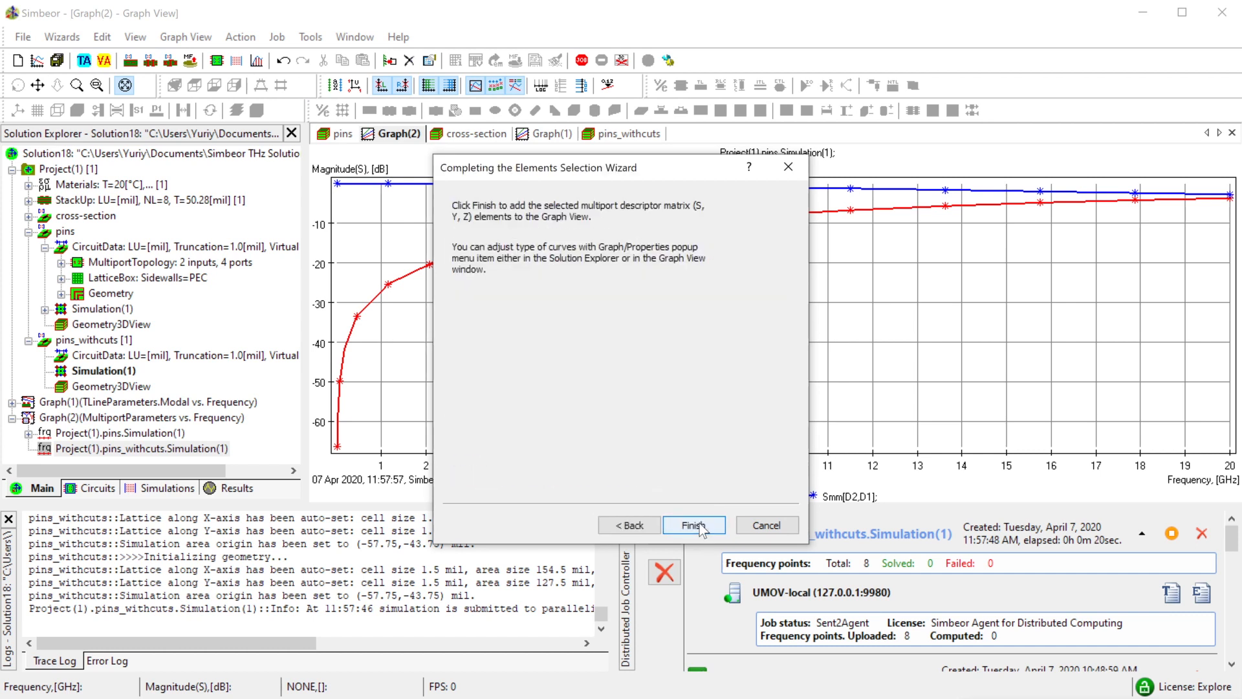
pyautogui.click(700, 525)
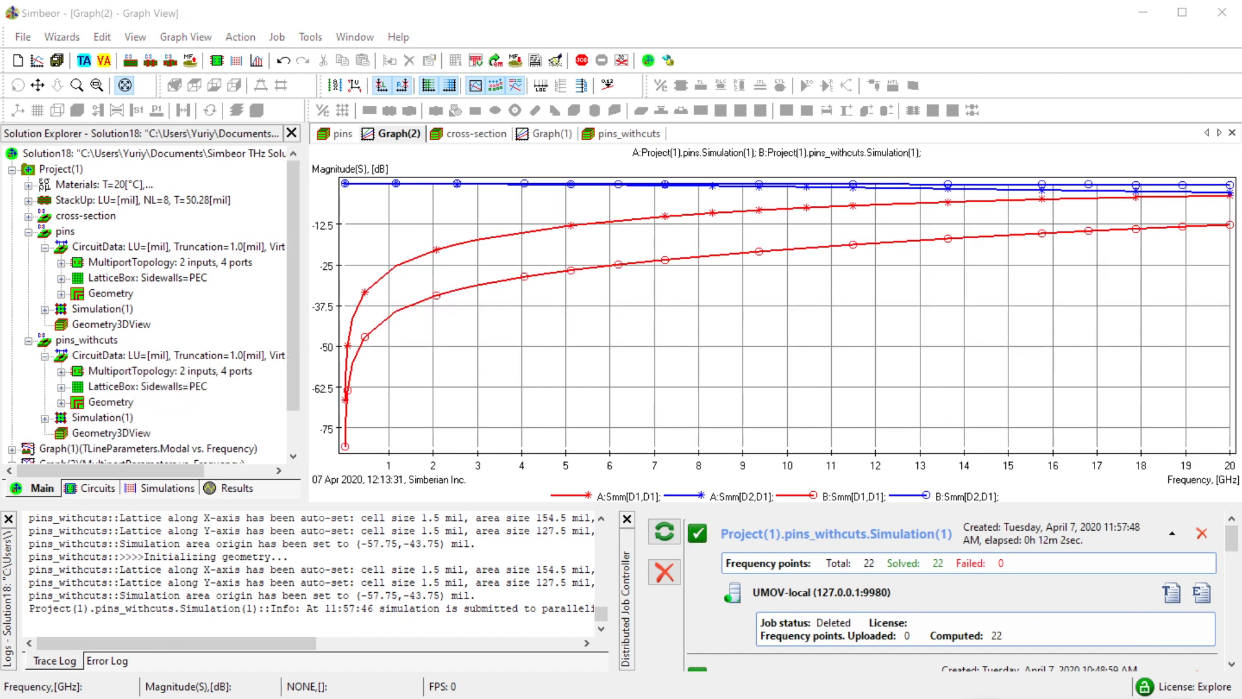
pyautogui.moveTo(437, 312)
pyautogui.mouseDown()
pyautogui.moveTo(977, 281)
pyautogui.moveTo(776, 304)
pyautogui.moveTo(840, 313)
pyautogui.moveTo(1112, 291)
pyautogui.moveTo(1221, 254)
pyautogui.mouseUp()
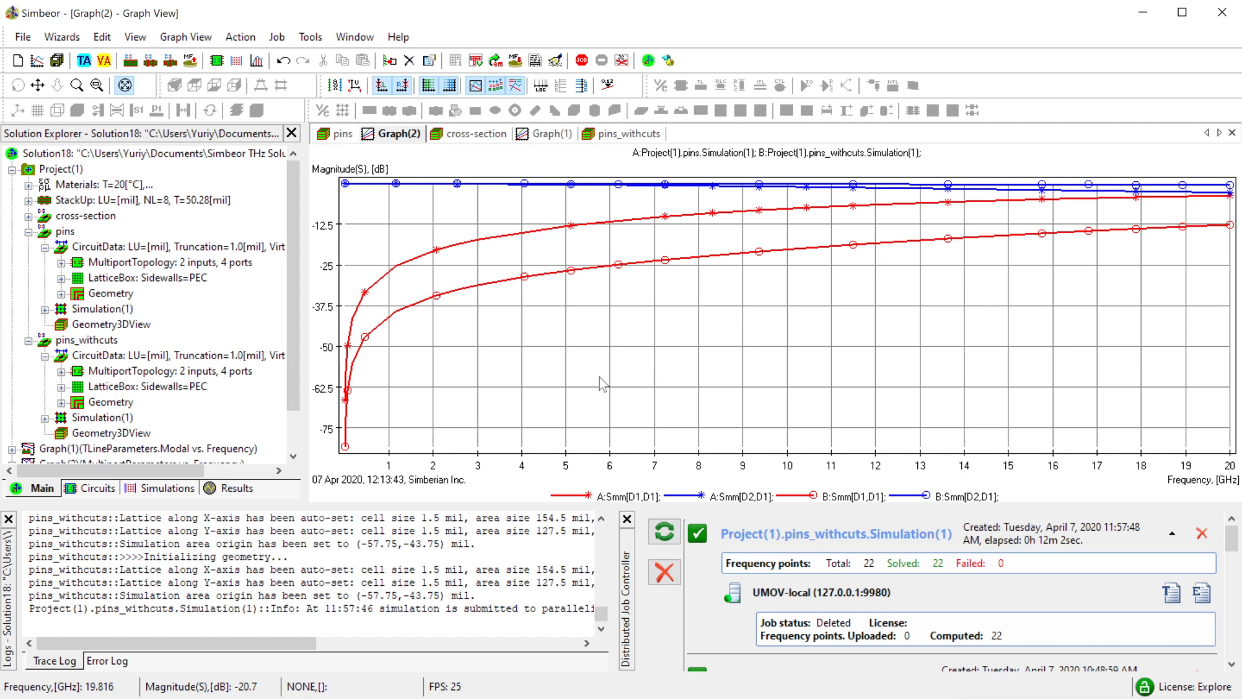
# - Copy the pins_withcuts circuit and paste the duplicate into Project(1)
pyautogui.rightClick(80, 342)
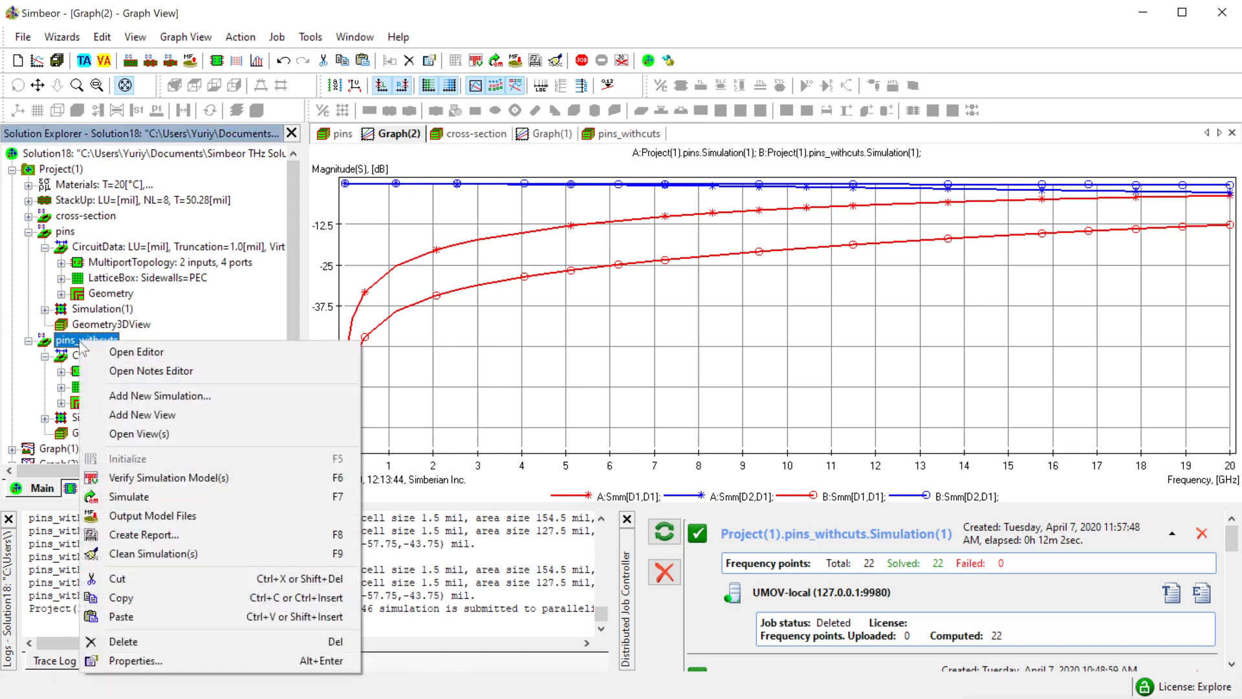
pyautogui.click(167, 597)
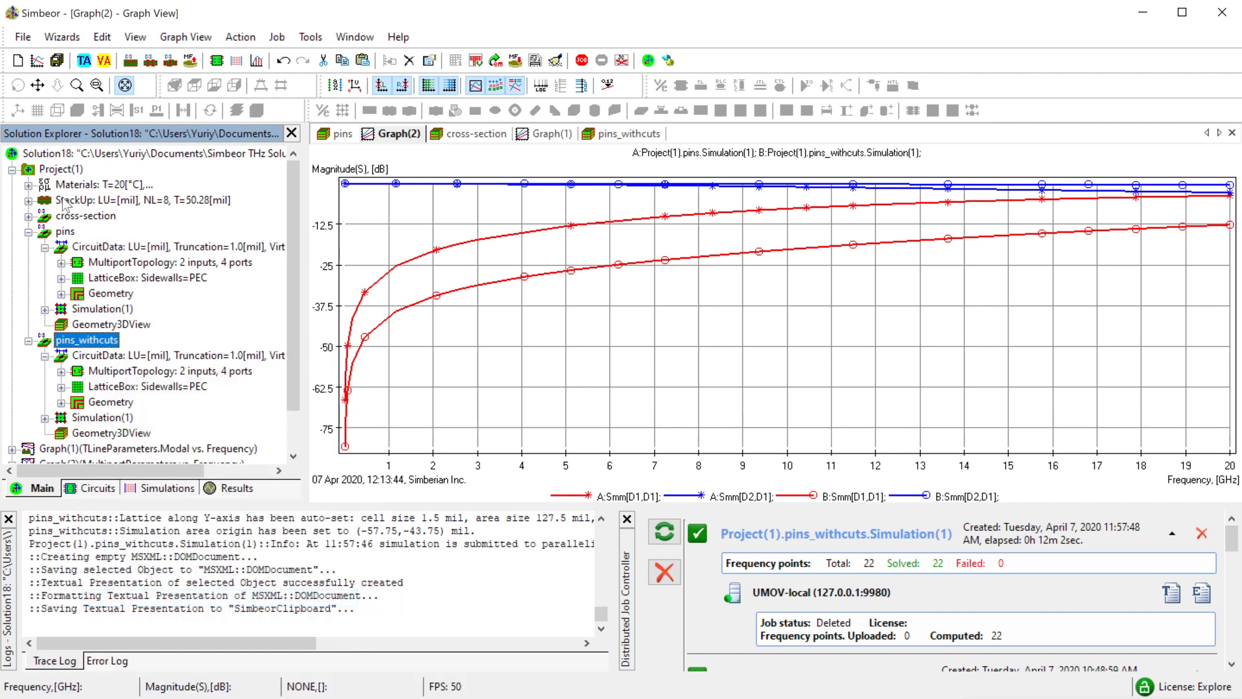
pyautogui.click(63, 173)
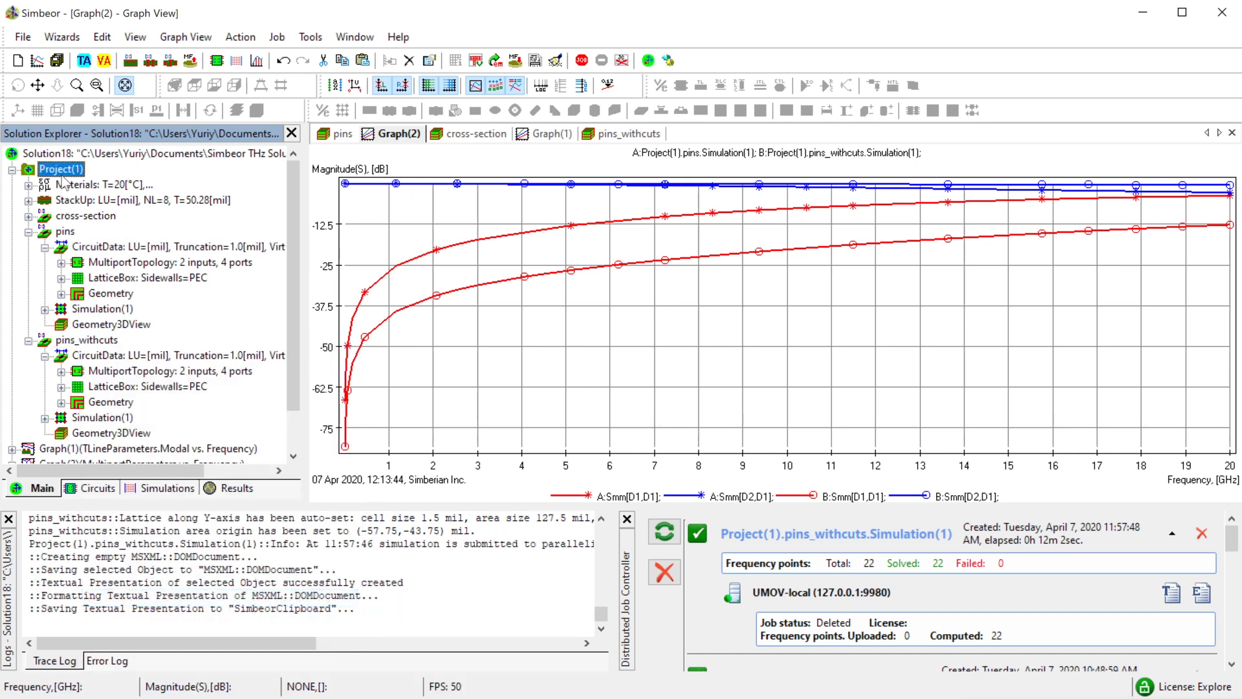
pyautogui.rightClick(67, 177)
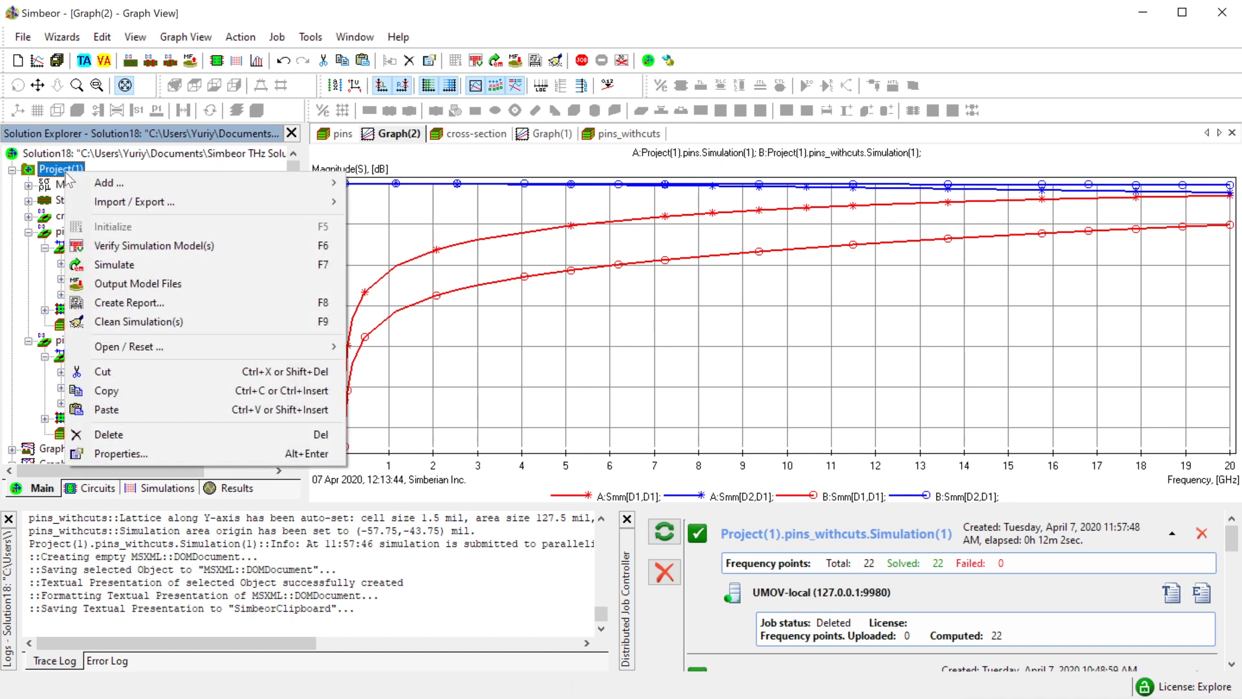
pyautogui.click(138, 408)
pyautogui.click(736, 456)
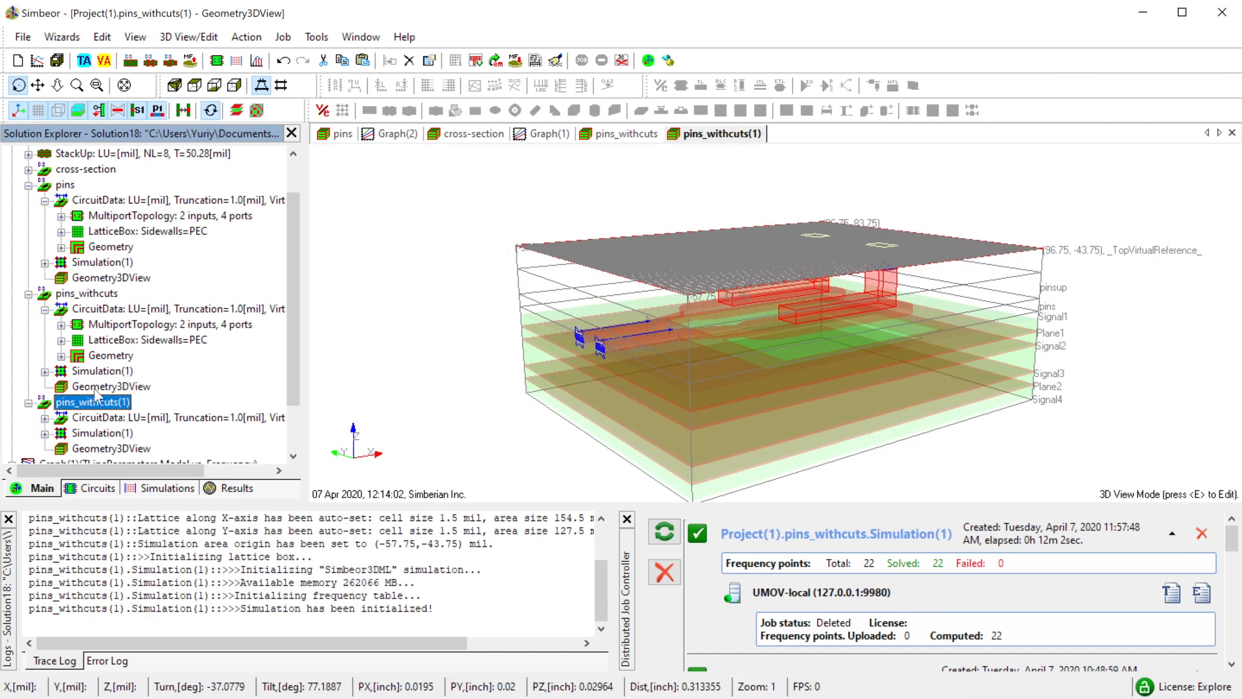
# - Examine the duplicated circuit's pads, cutouts and centre trace from above and from several 3D angles
pyautogui.moveTo(719, 341); pyautogui.dragTo(779, 442)
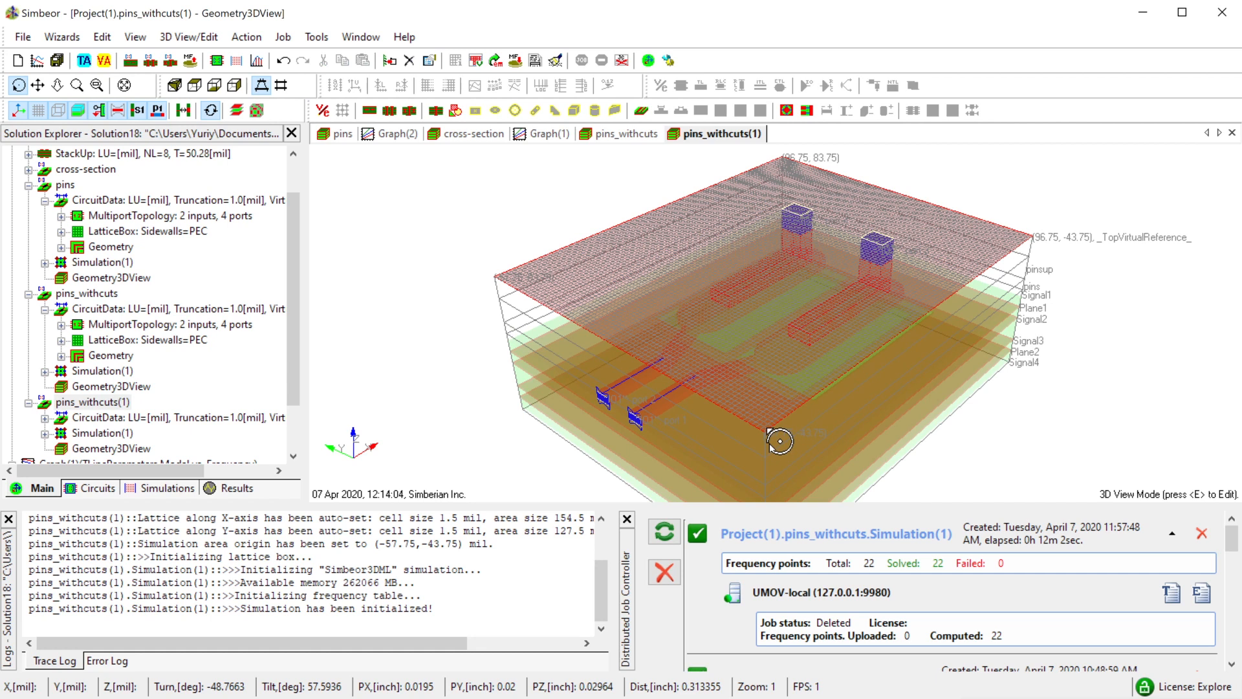
pyautogui.press('t')
pyautogui.scroll(5, 815, 419)
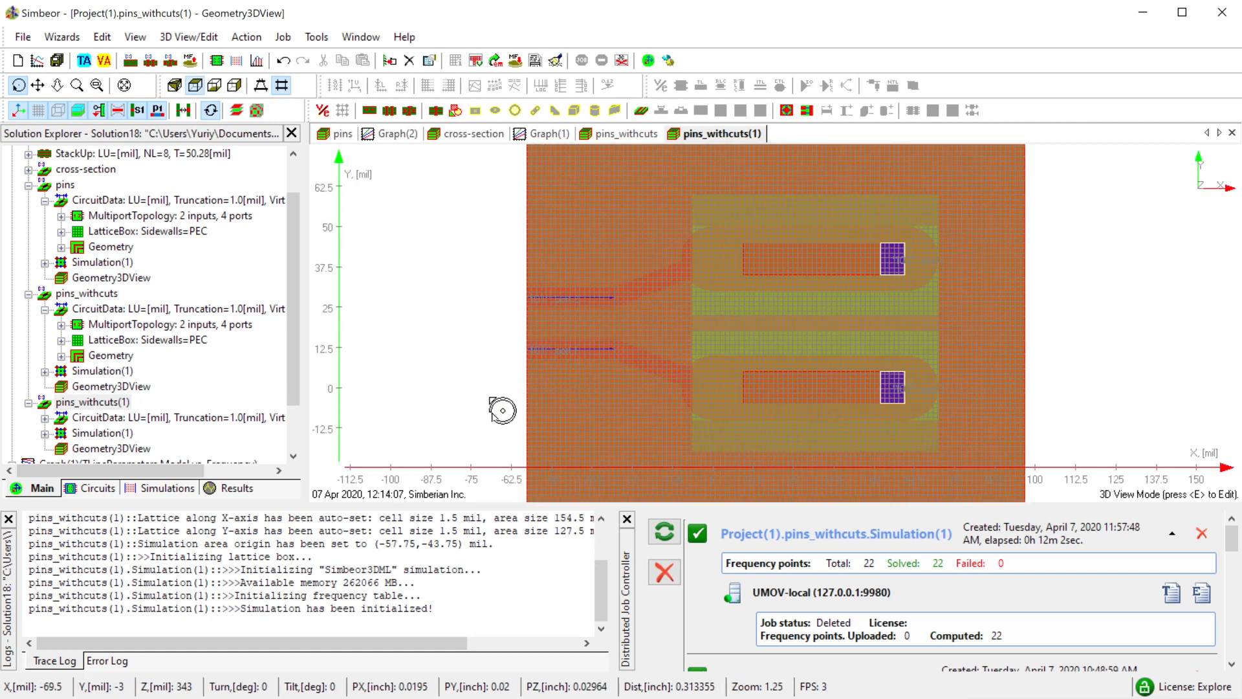
pyautogui.press('e')
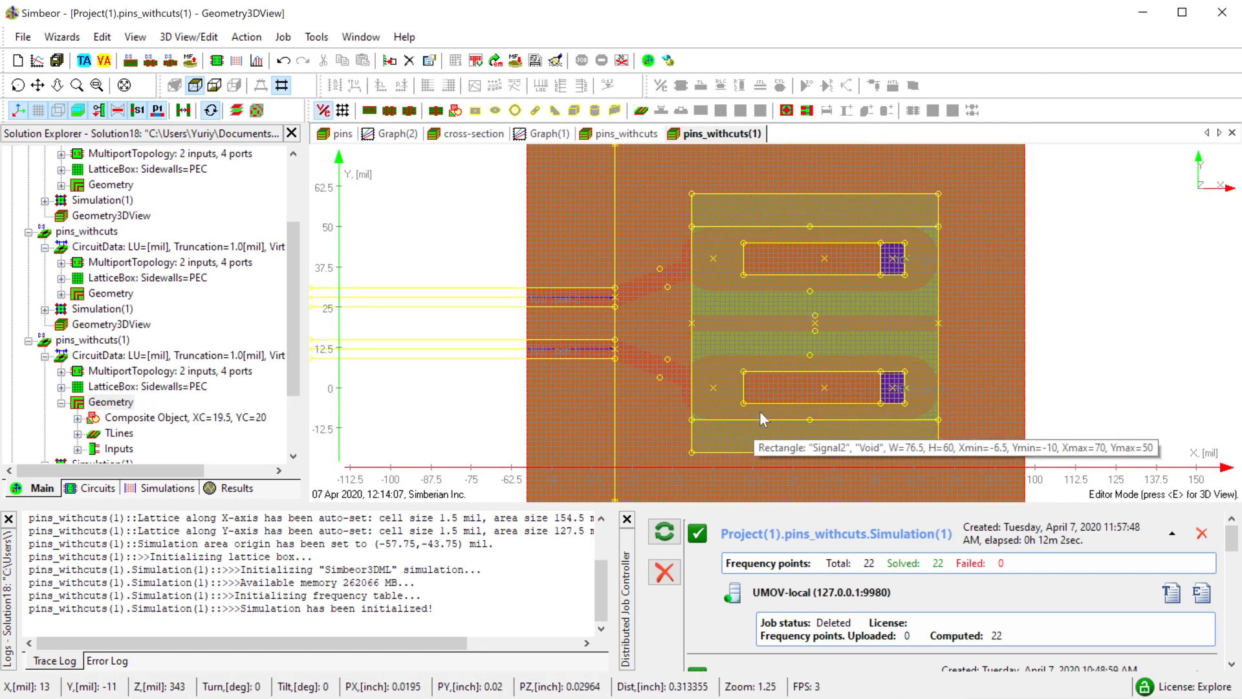
pyautogui.press('e')
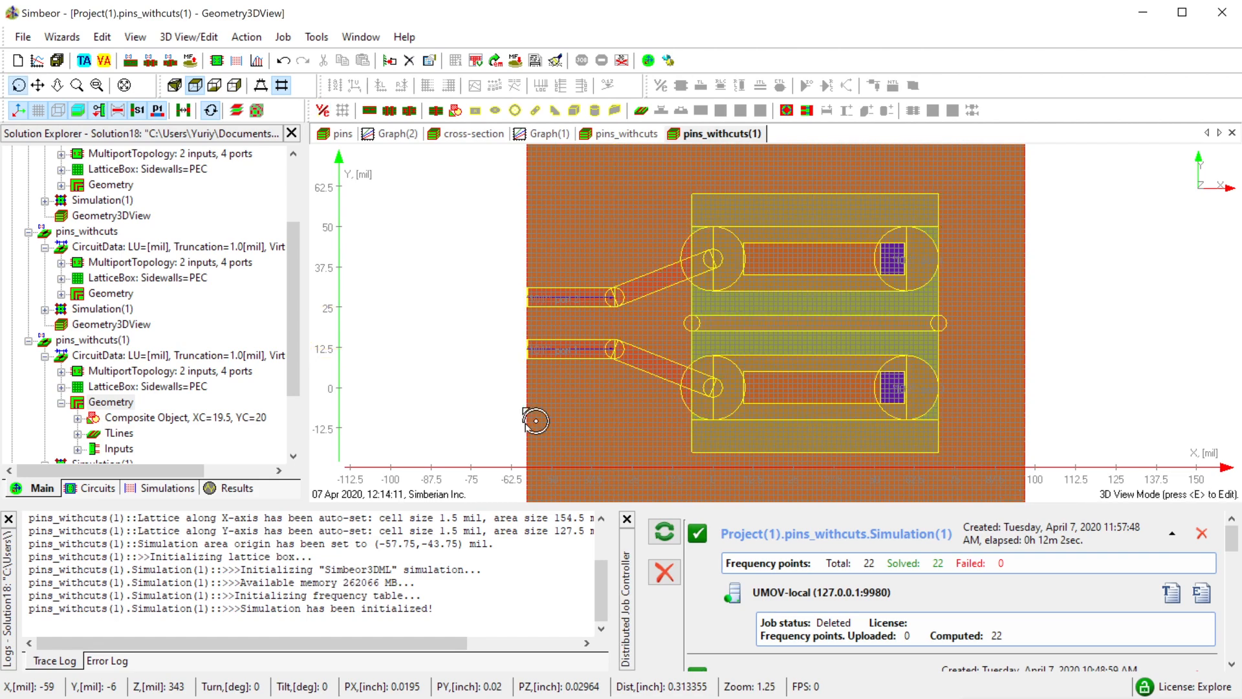
pyautogui.press('Home')
pyautogui.moveTo(687, 419); pyautogui.dragTo(638, 343)
pyautogui.scroll(9, 826, 307)
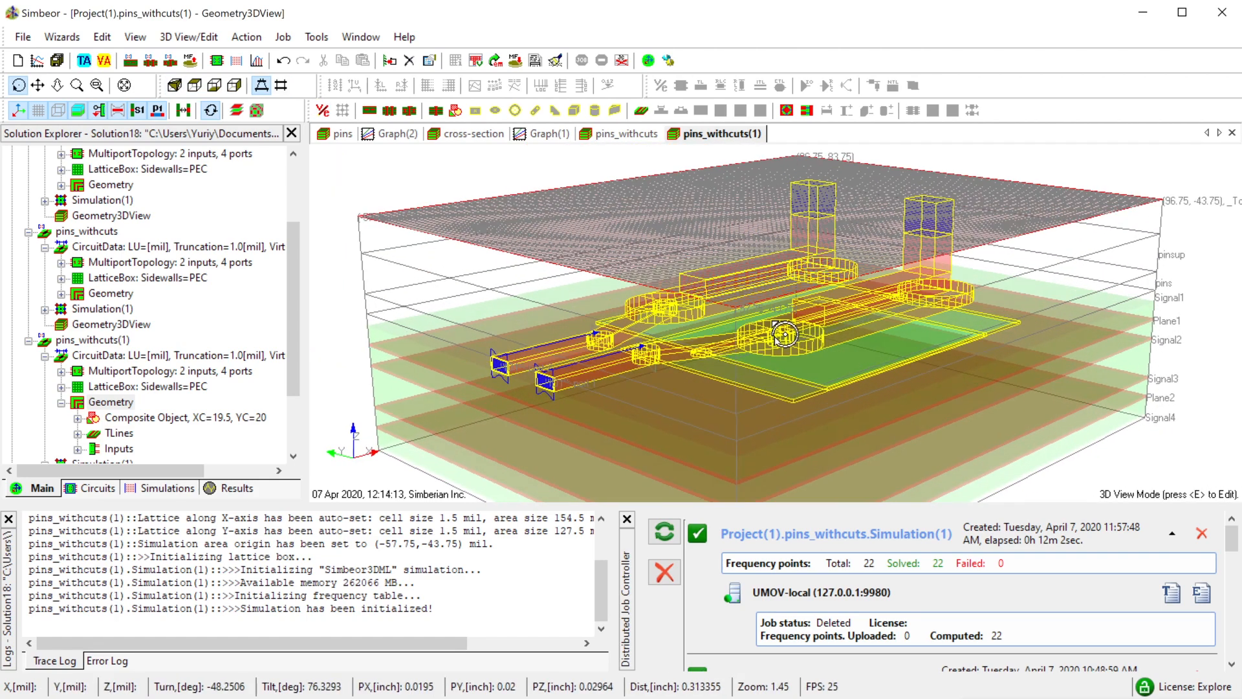
pyautogui.moveTo(826, 307); pyautogui.dragTo(646, 425)
pyautogui.moveTo(665, 315); pyautogui.dragTo(738, 331)
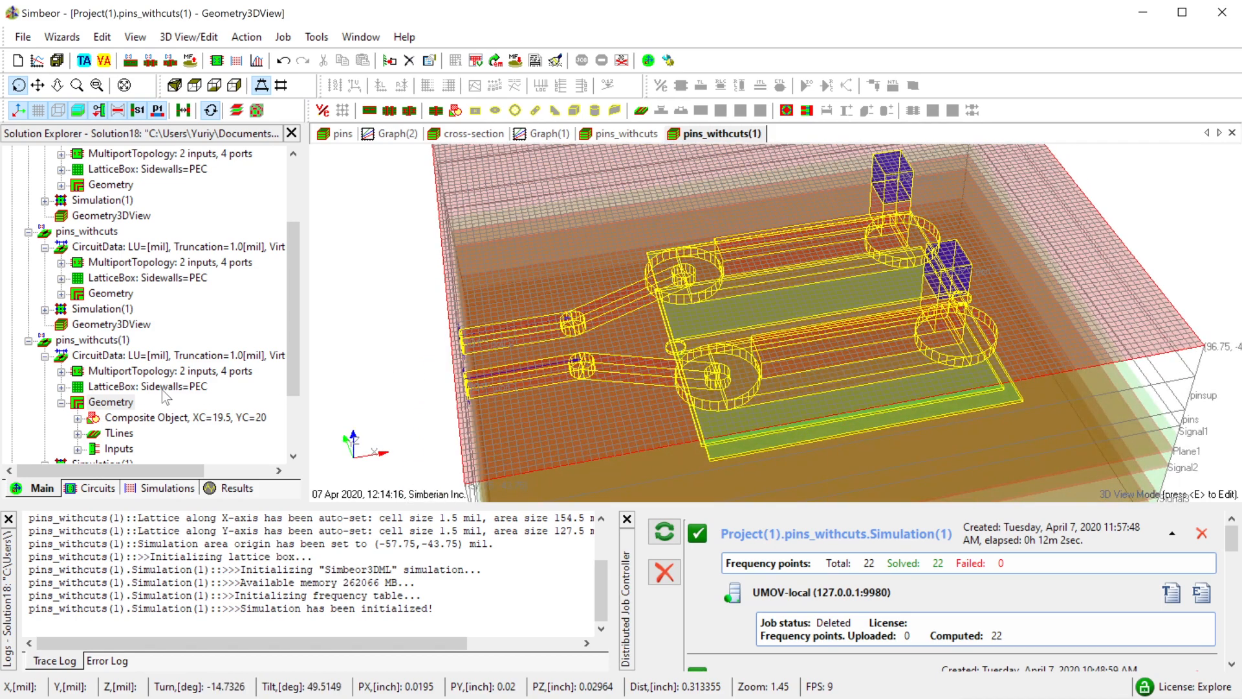
# - Examine the duplicated circuit's Plane1 cutout and whole composite geometry from several 3D angles
pyautogui.click(78, 418)
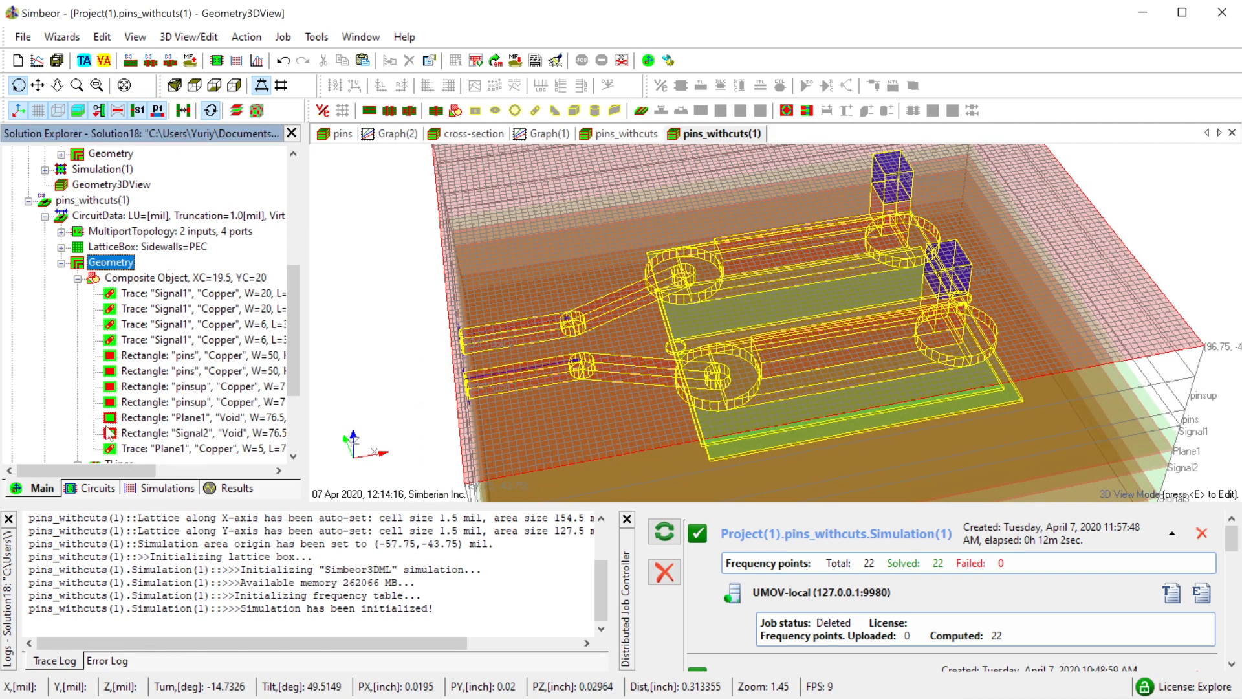
pyautogui.click(197, 419)
pyautogui.moveTo(639, 458); pyautogui.dragTo(700, 361)
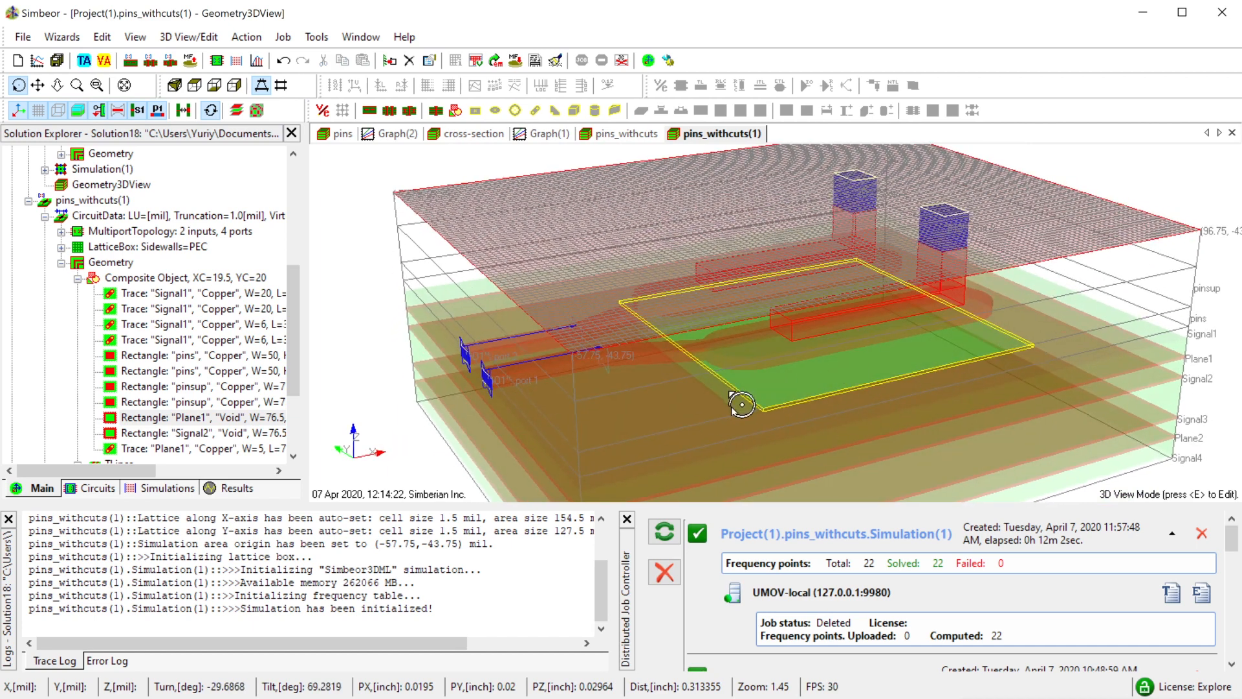
pyautogui.moveTo(916, 391); pyautogui.dragTo(770, 431)
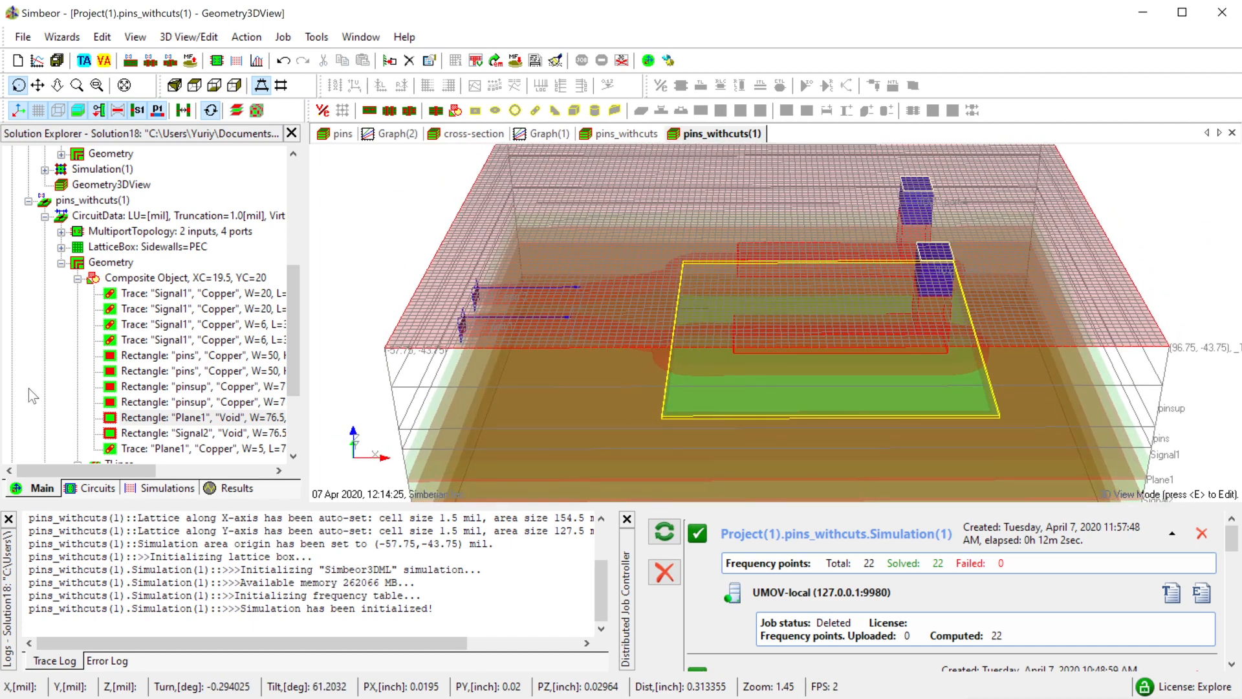
pyautogui.click(61, 264)
pyautogui.moveTo(556, 239); pyautogui.dragTo(978, 296)
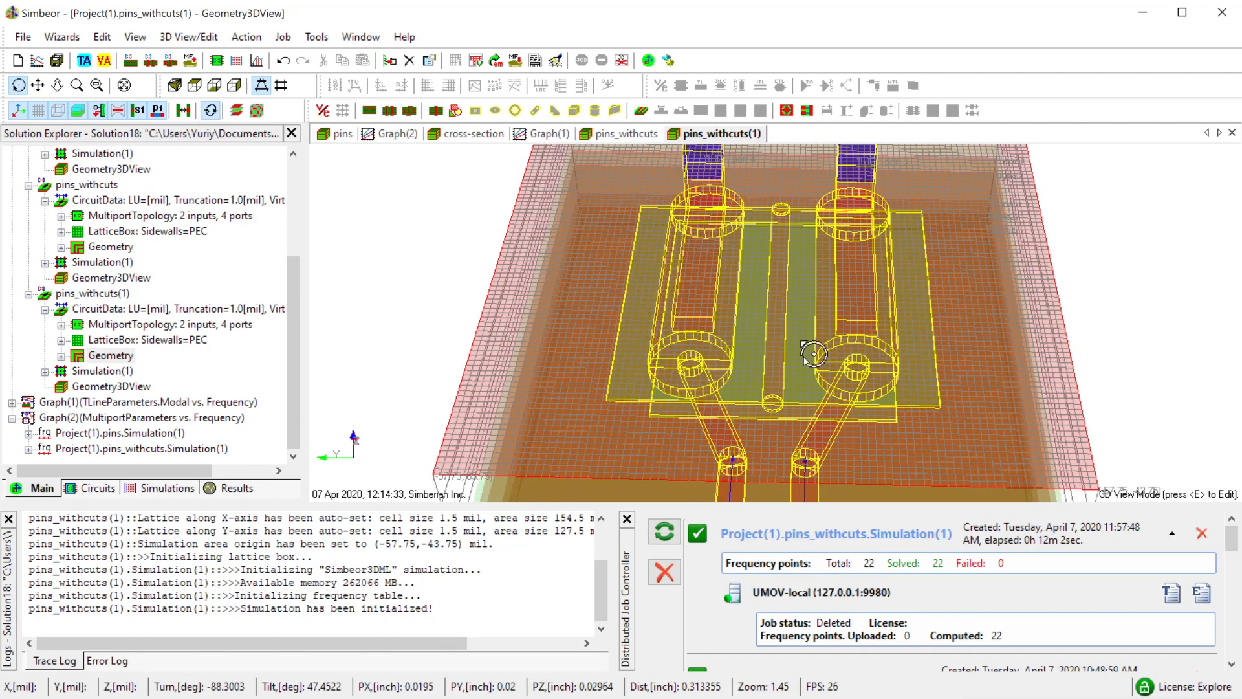
pyautogui.moveTo(927, 383); pyautogui.dragTo(890, 317)
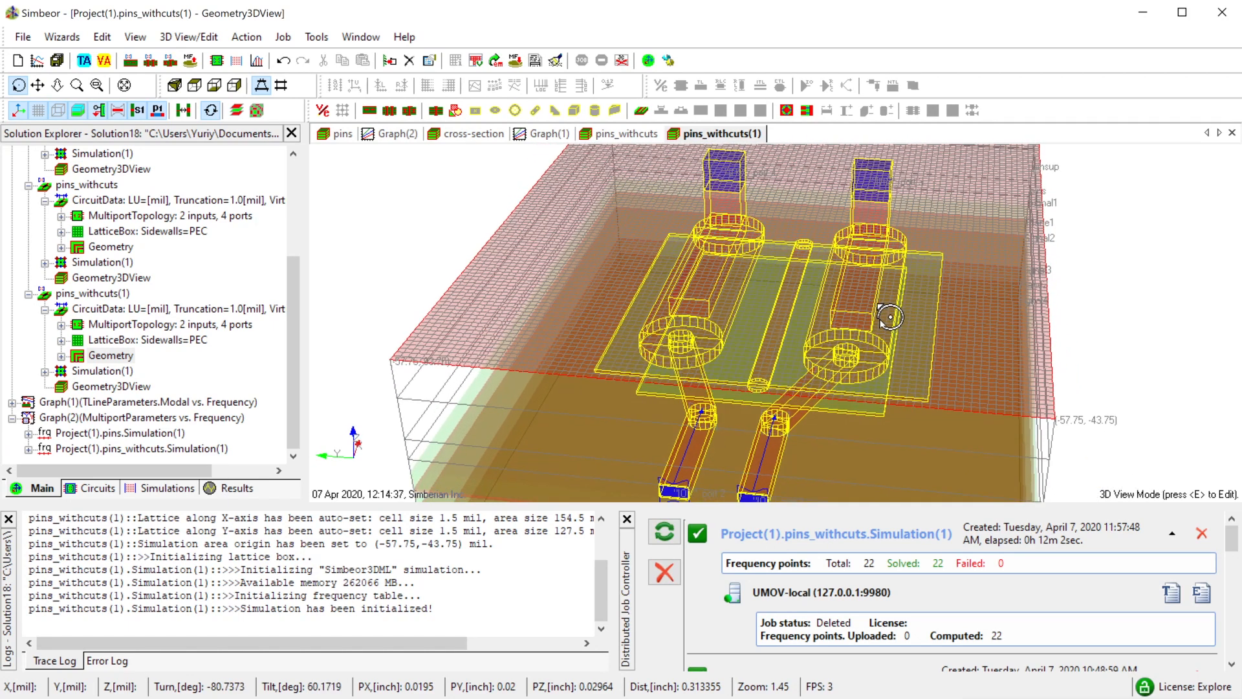
pyautogui.moveTo(916, 421); pyautogui.dragTo(932, 343)
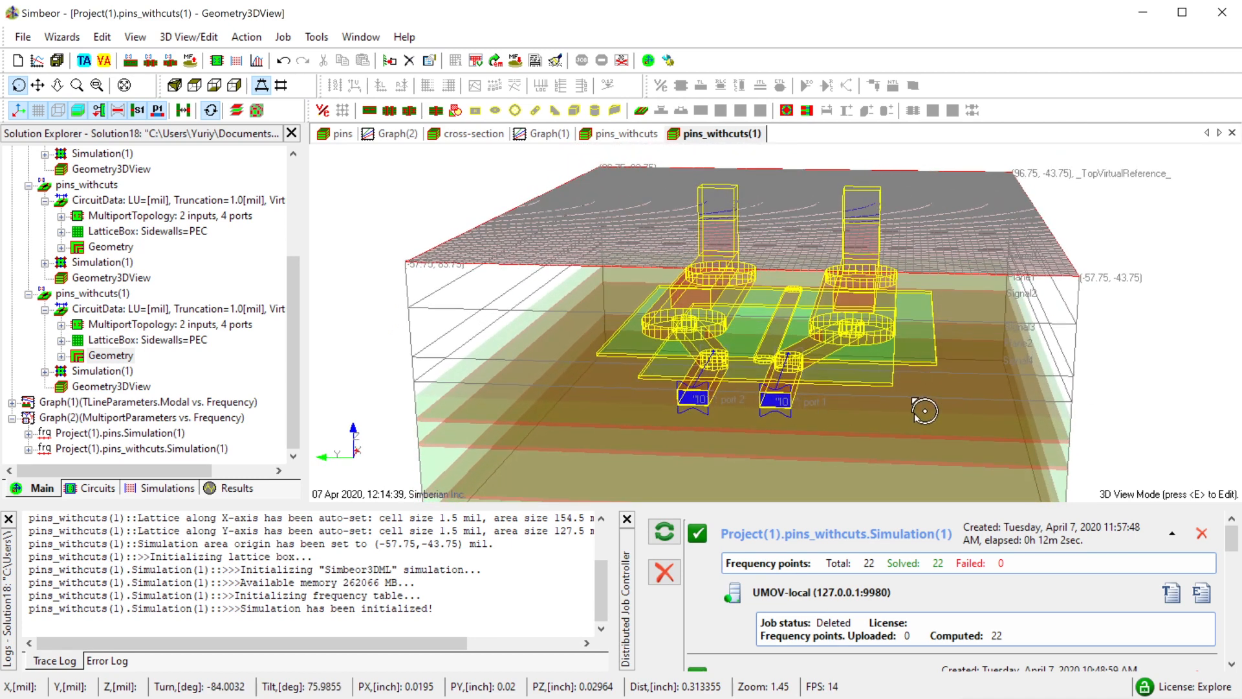
pyautogui.moveTo(868, 416); pyautogui.dragTo(866, 401)
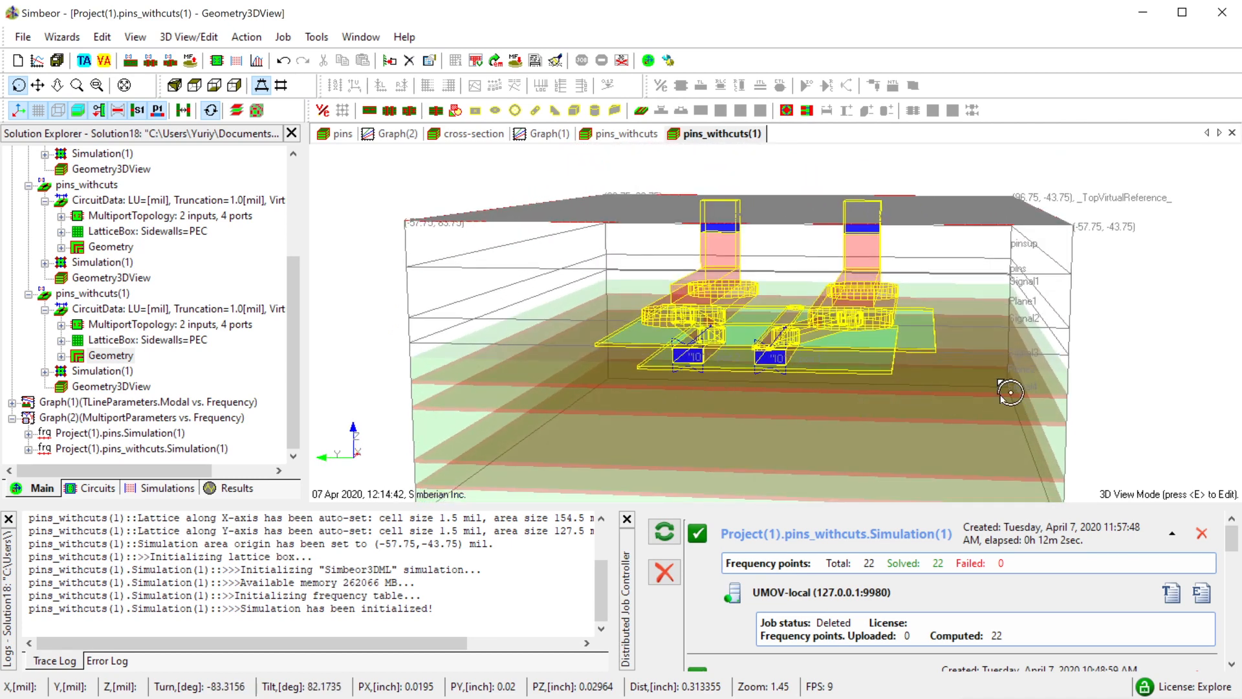
pyautogui.moveTo(1010, 396); pyautogui.dragTo(727, 405)
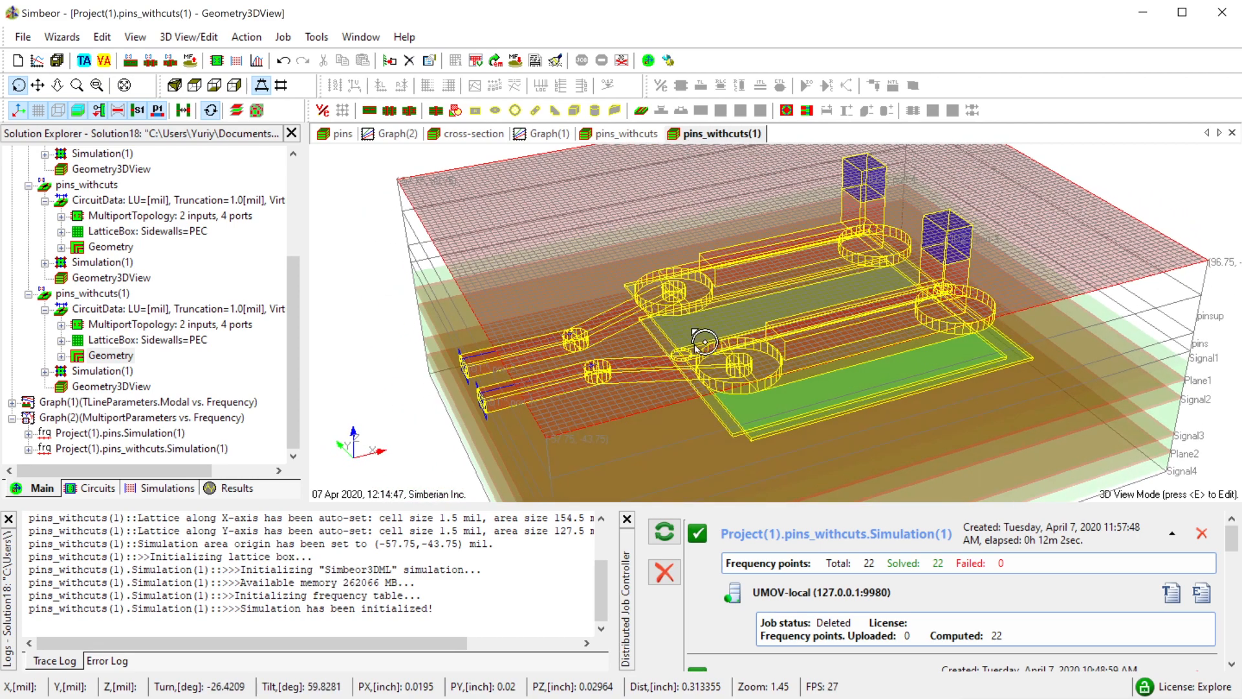
pyautogui.scroll(-2, 708, 341)
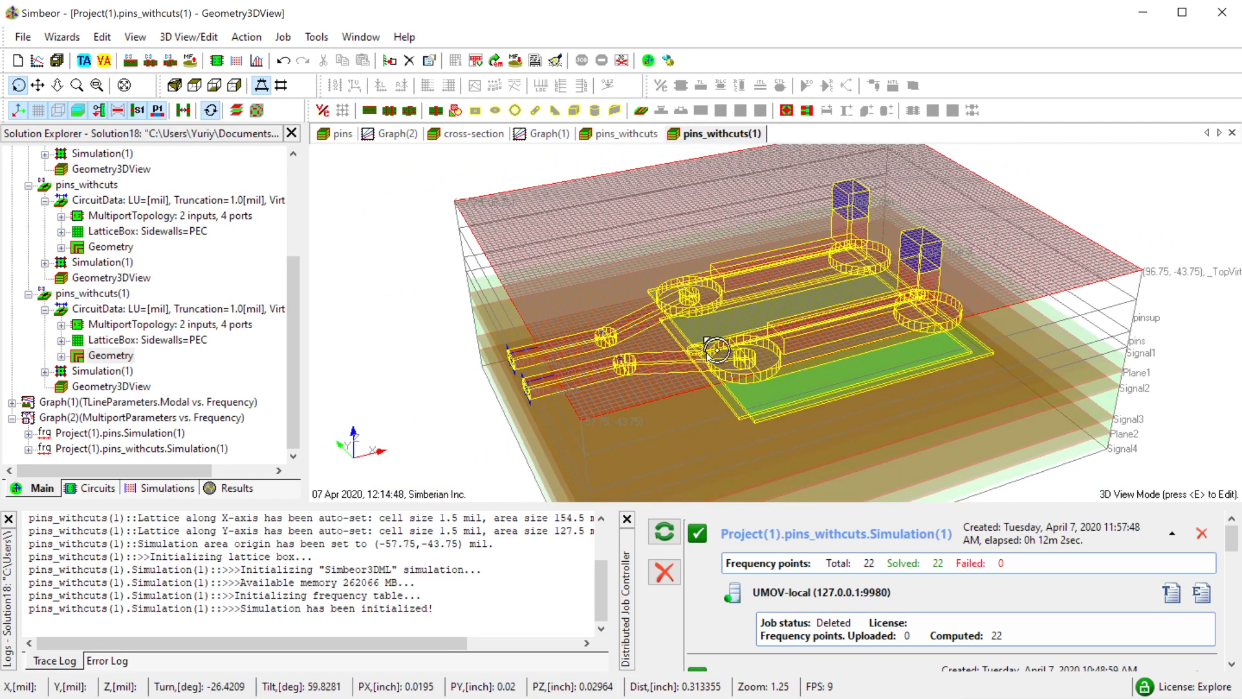
# - Create an empty composite object named ref_pin inside the existing composite object of pins_withcuts(1)
pyautogui.doubleClick(72, 357)
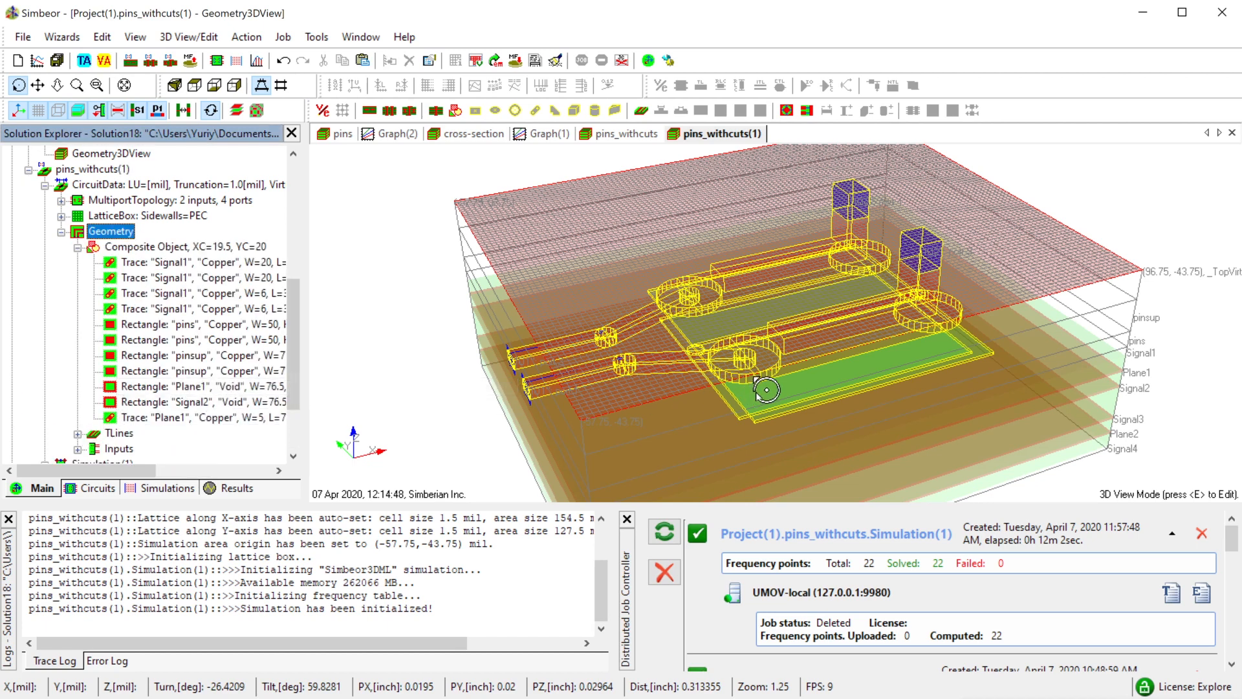
pyautogui.moveTo(767, 389); pyautogui.dragTo(877, 408)
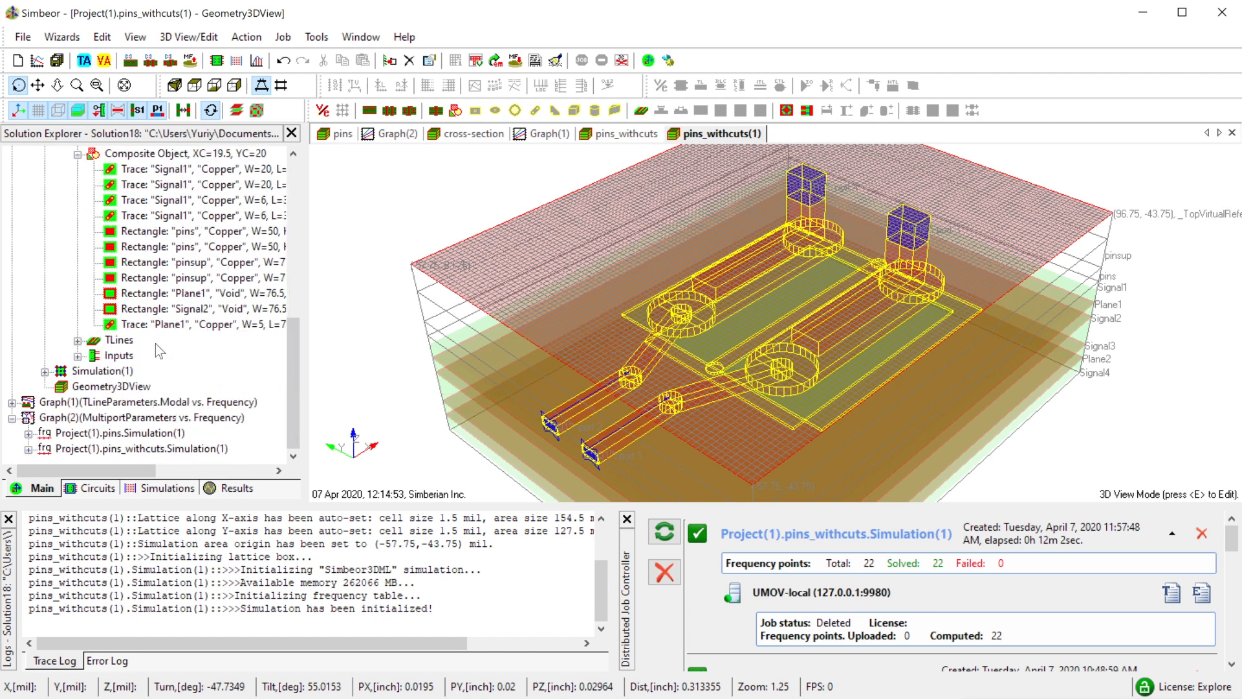
pyautogui.scroll(2, 160, 351)
pyautogui.scroll(-1, 146, 382)
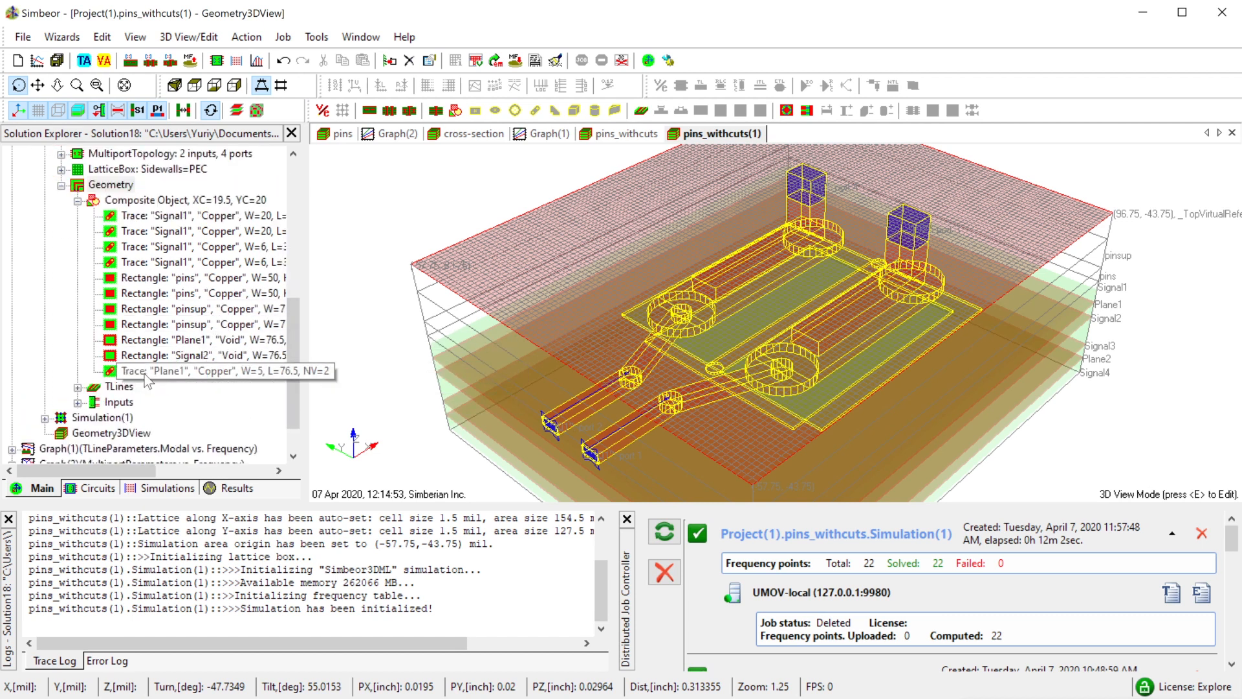
pyautogui.rightClick(127, 205)
pyautogui.moveTo(174, 242)
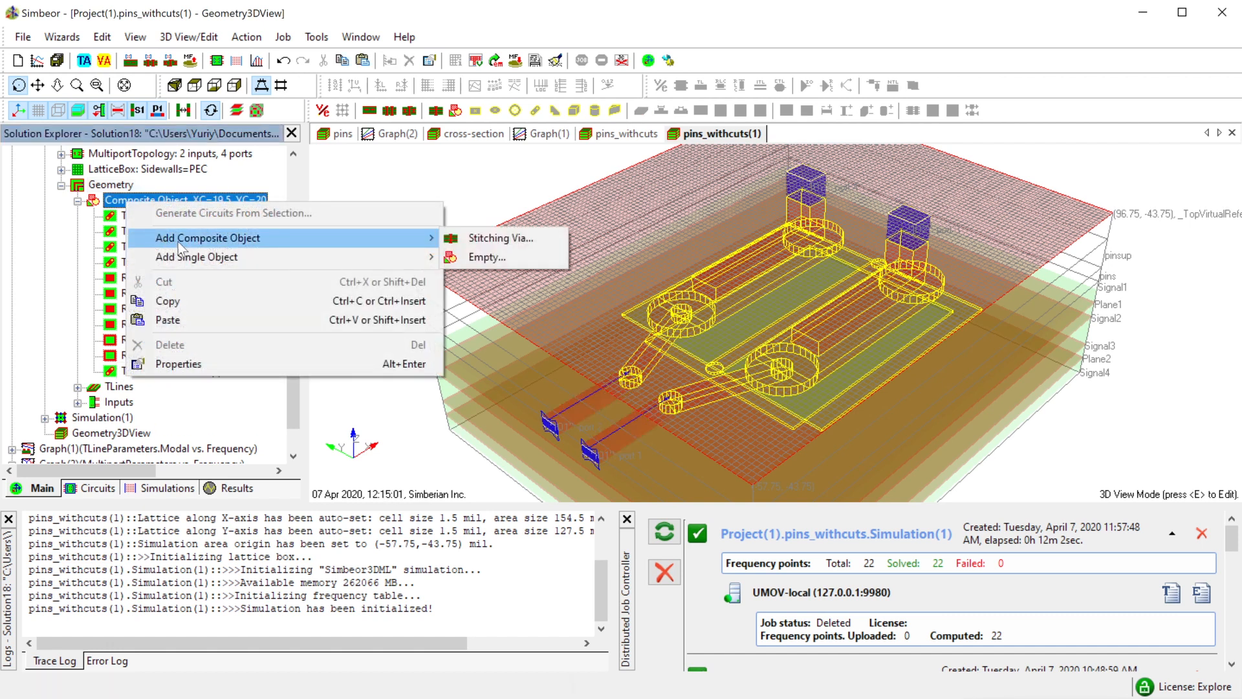
pyautogui.click(468, 257)
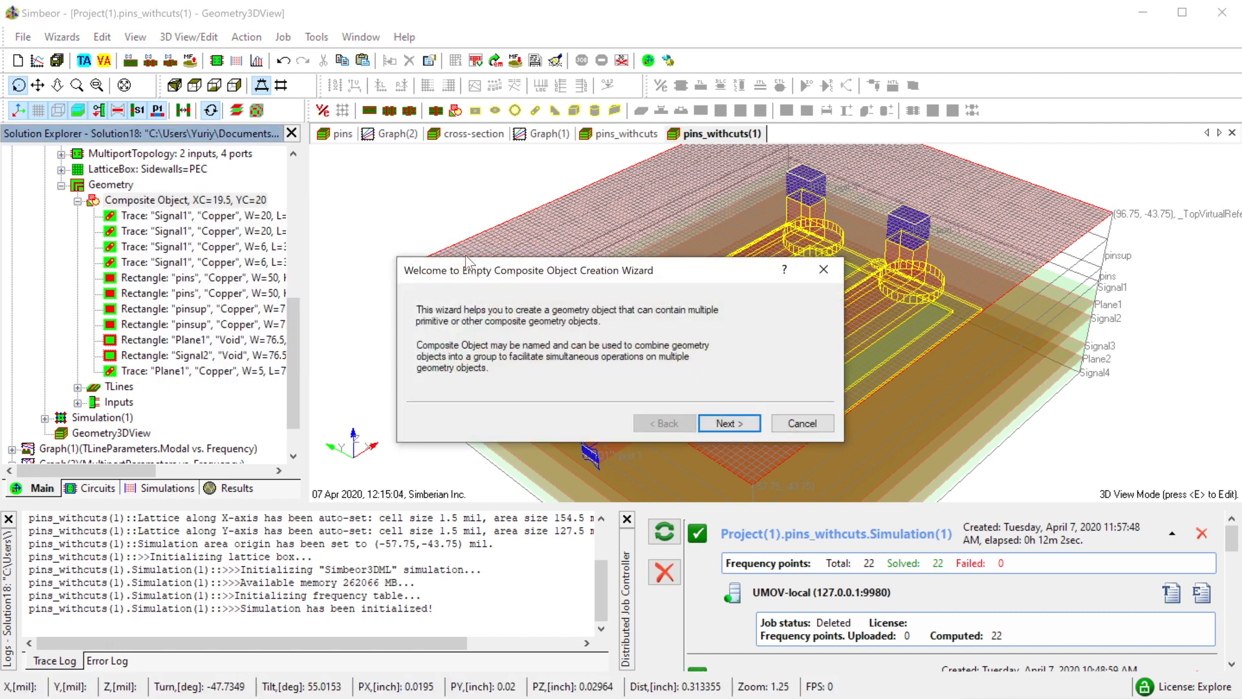
pyautogui.click(740, 424)
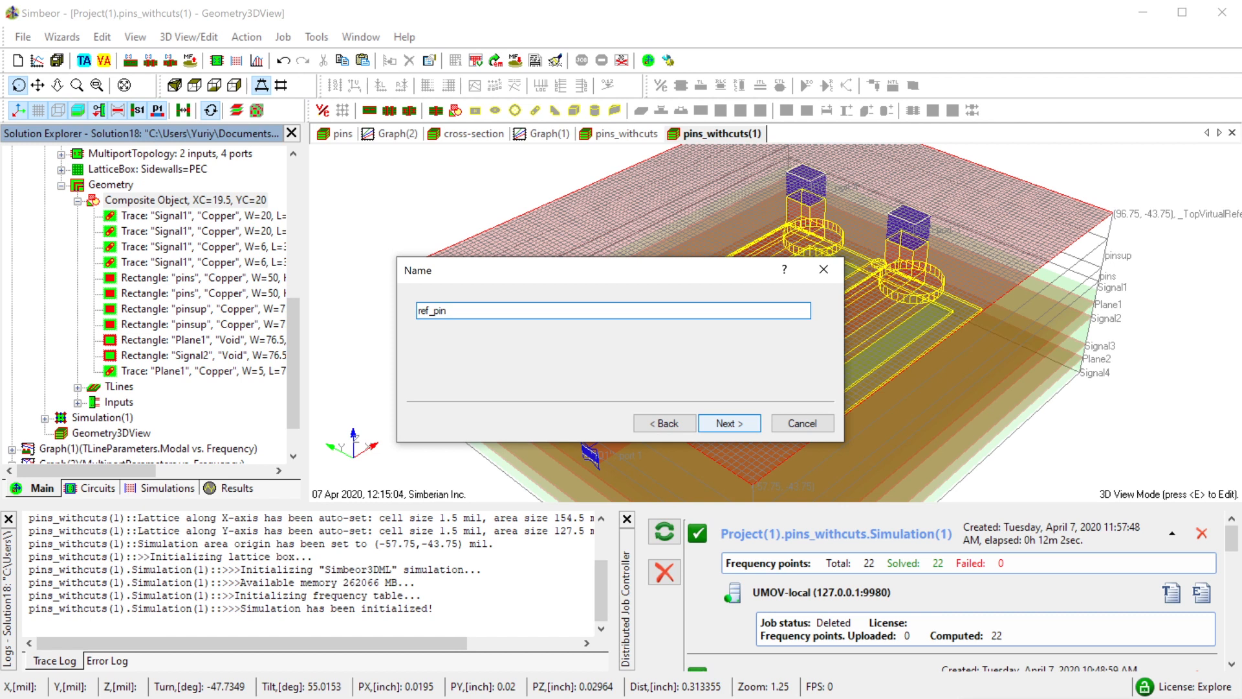
pyautogui.click(723, 424)
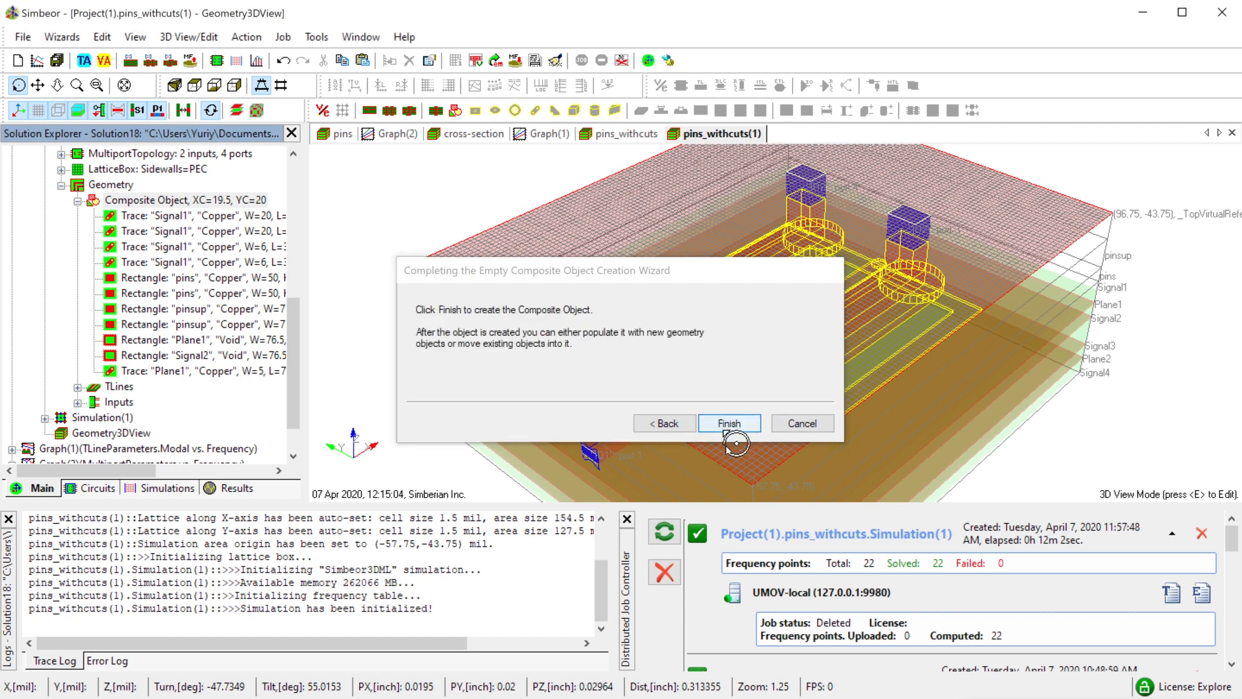
pyautogui.click(730, 423)
# - Identify the lower signal pin's 20 mil wide Signal1 pad trace and paste a copy of it into ref_pin
pyautogui.click(173, 373)
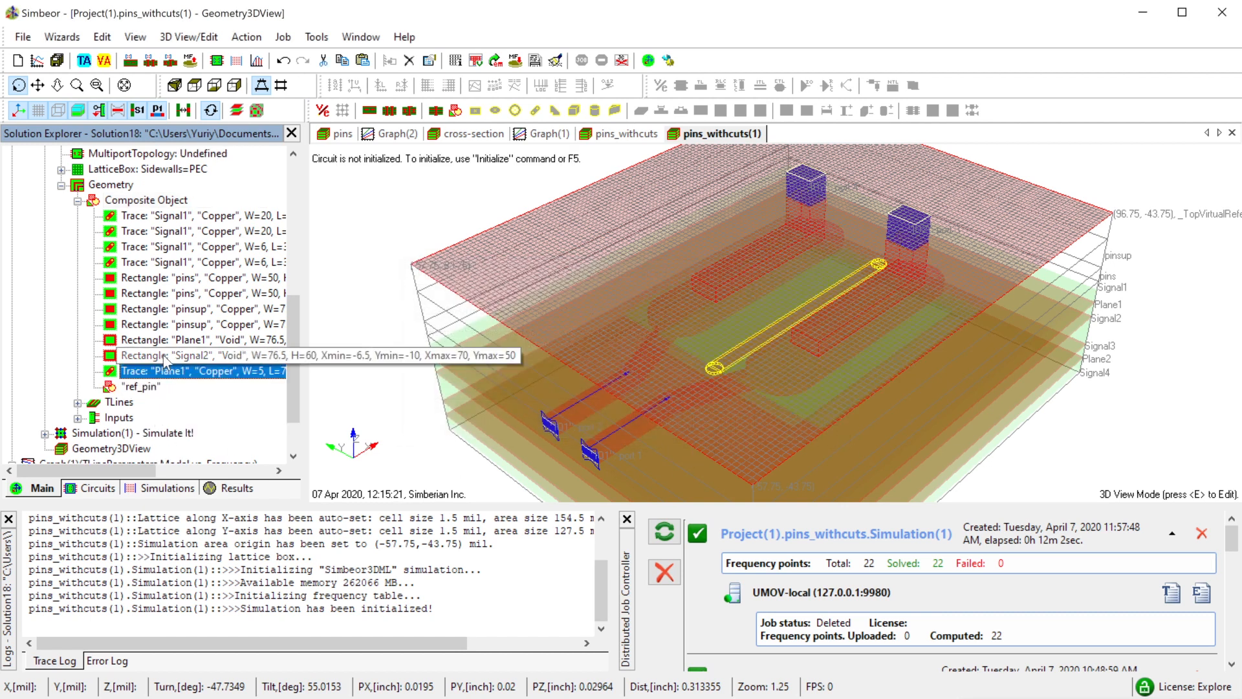
pyautogui.click(162, 262)
pyautogui.click(161, 278)
pyautogui.moveTo(670, 349); pyautogui.dragTo(592, 285)
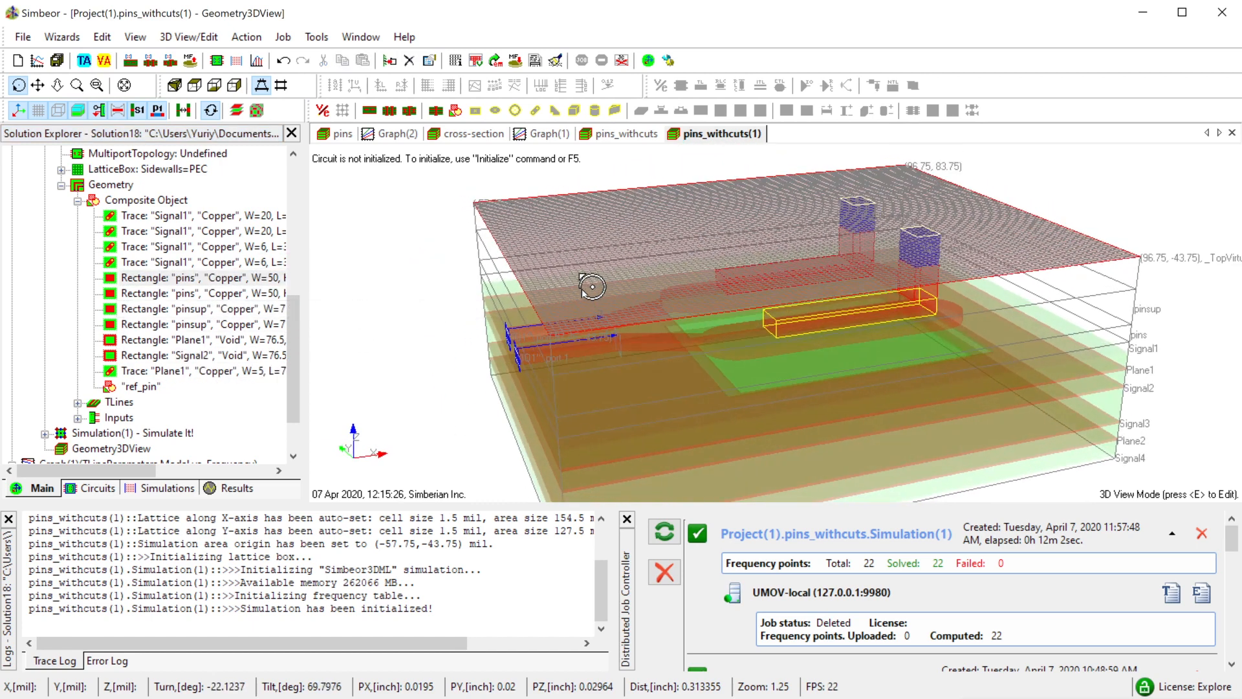
pyautogui.click(187, 268)
pyautogui.click(186, 246)
pyautogui.click(187, 233)
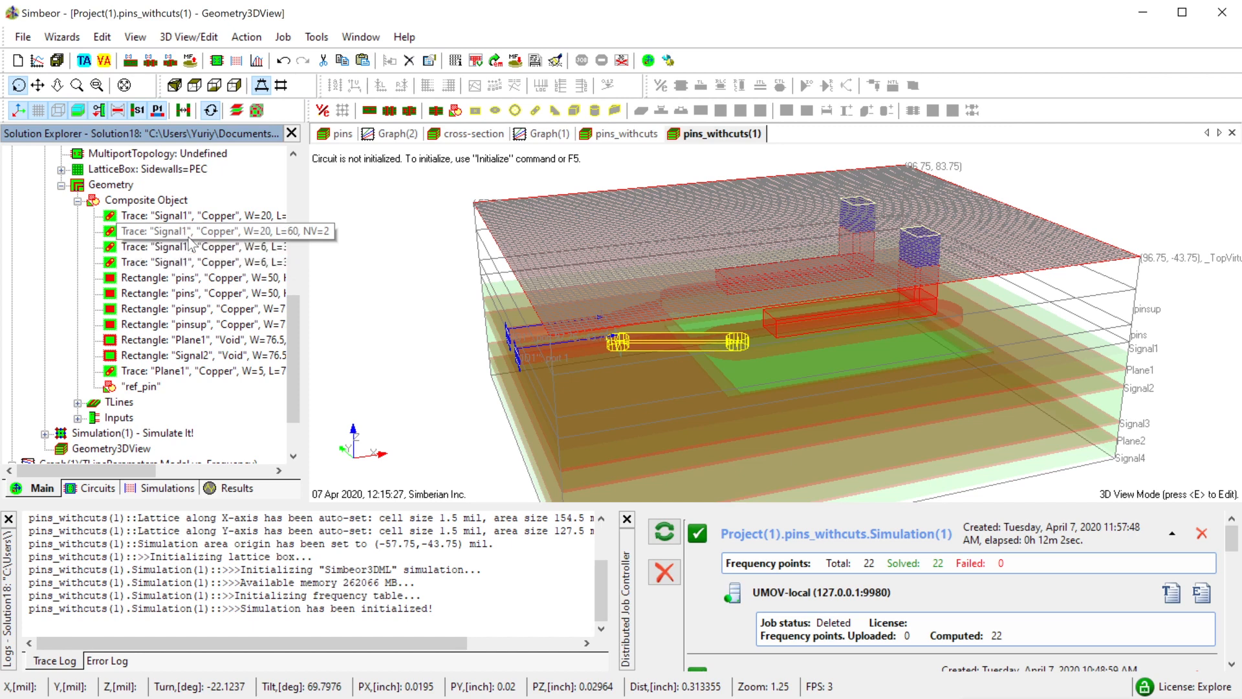
pyautogui.moveTo(773, 346); pyautogui.dragTo(718, 311)
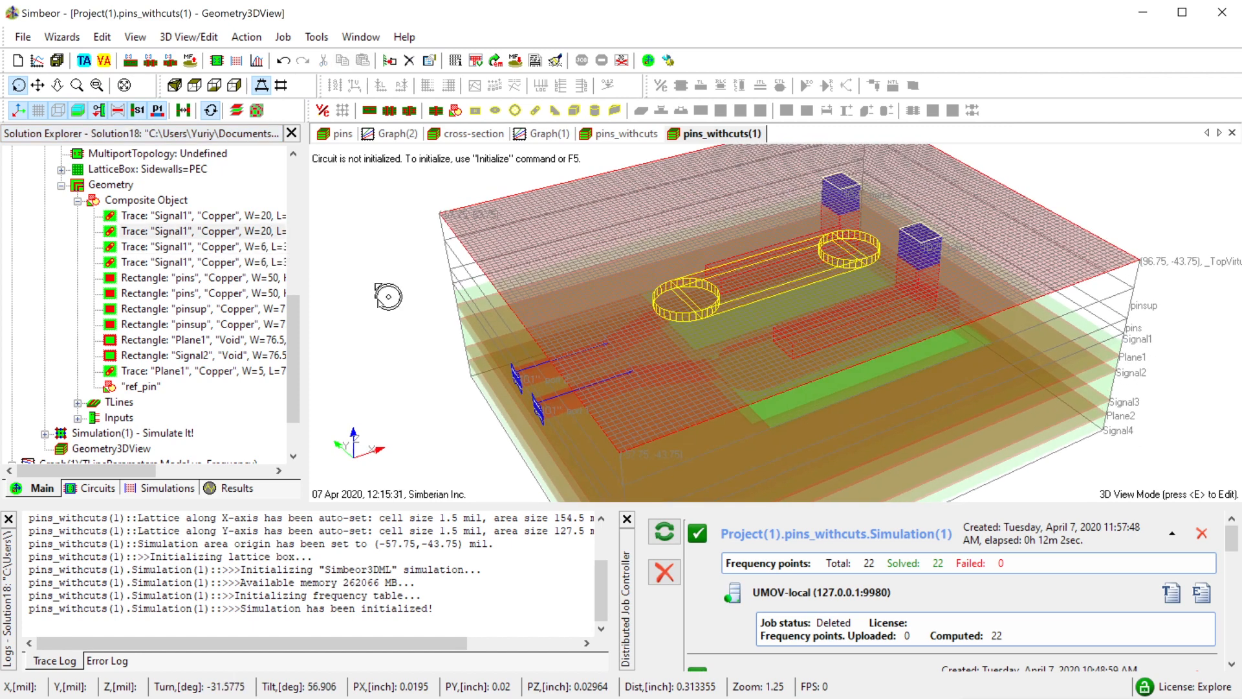
pyautogui.click(222, 218)
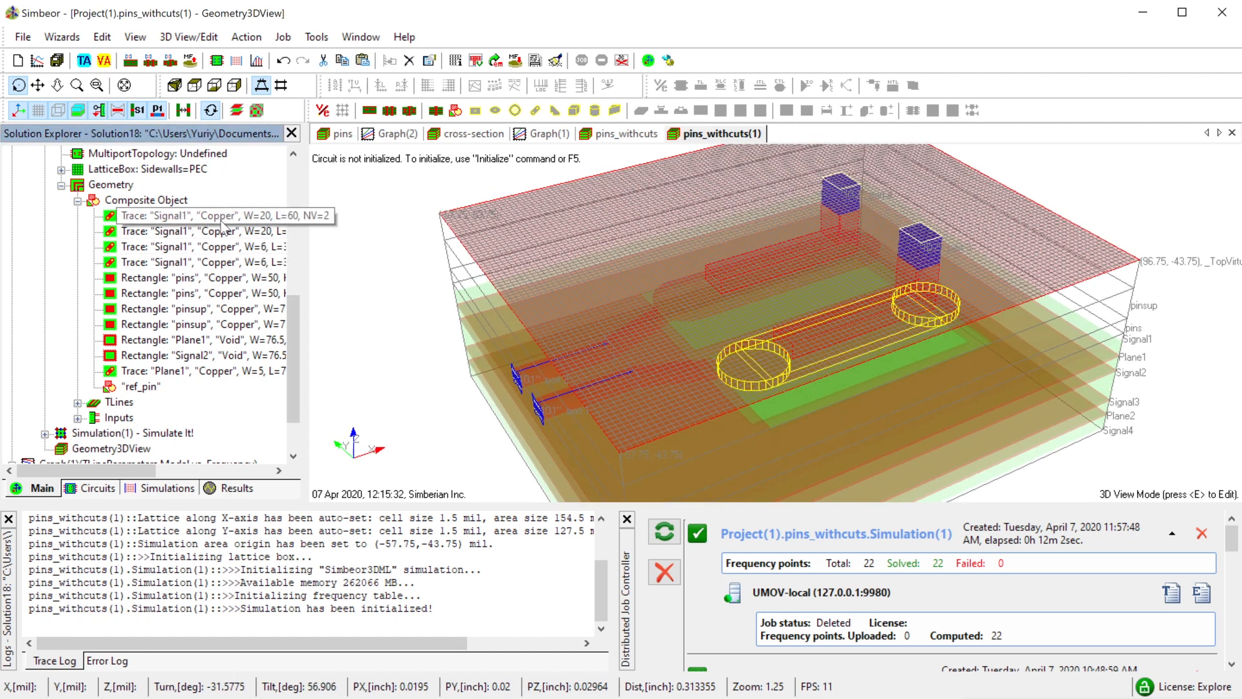
pyautogui.click(123, 389)
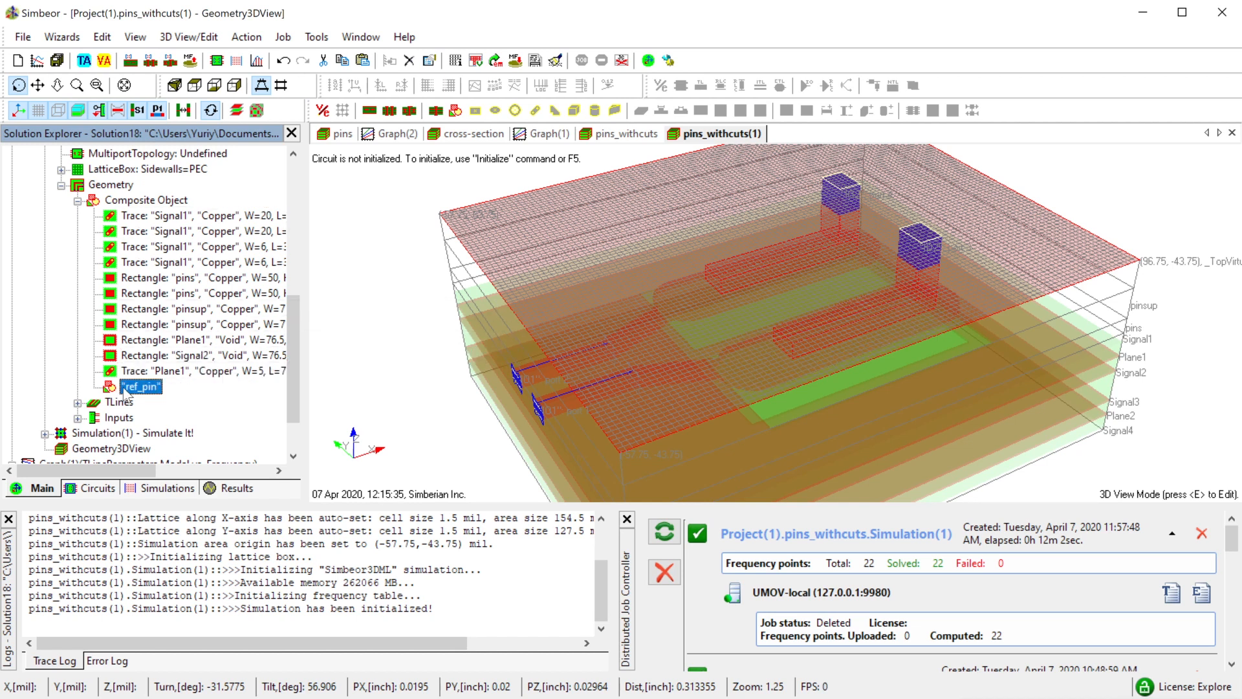
pyautogui.hotkey('ctrl', 'v')
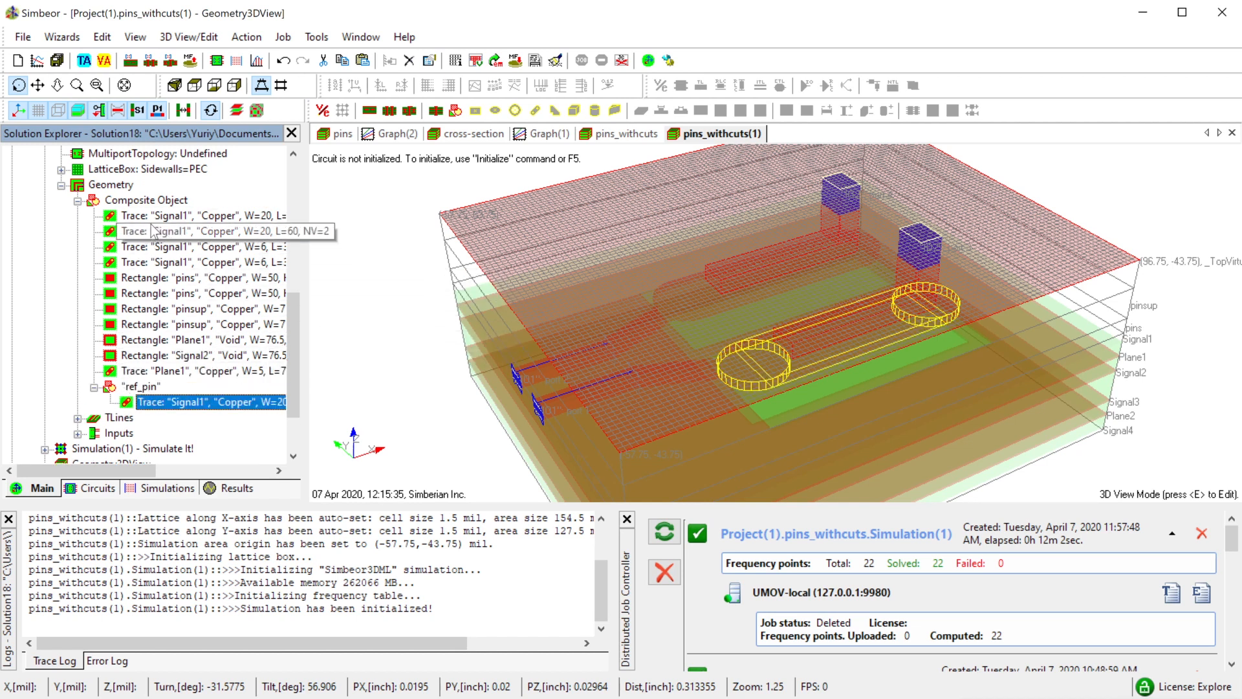
# - Copy the lower pin's 50 by 10 mil rectangle on the pins layer into ref_pin
pyautogui.click(171, 279)
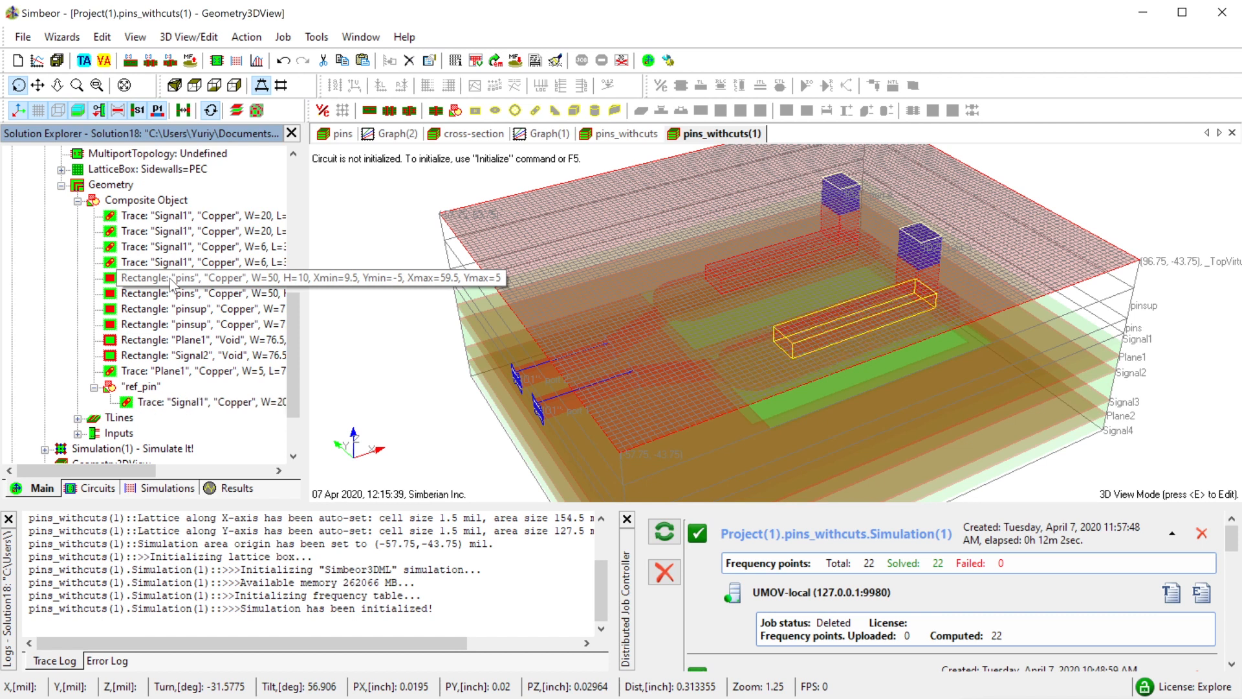
pyautogui.click(143, 387)
pyautogui.hotkey('ctrl', 'v')
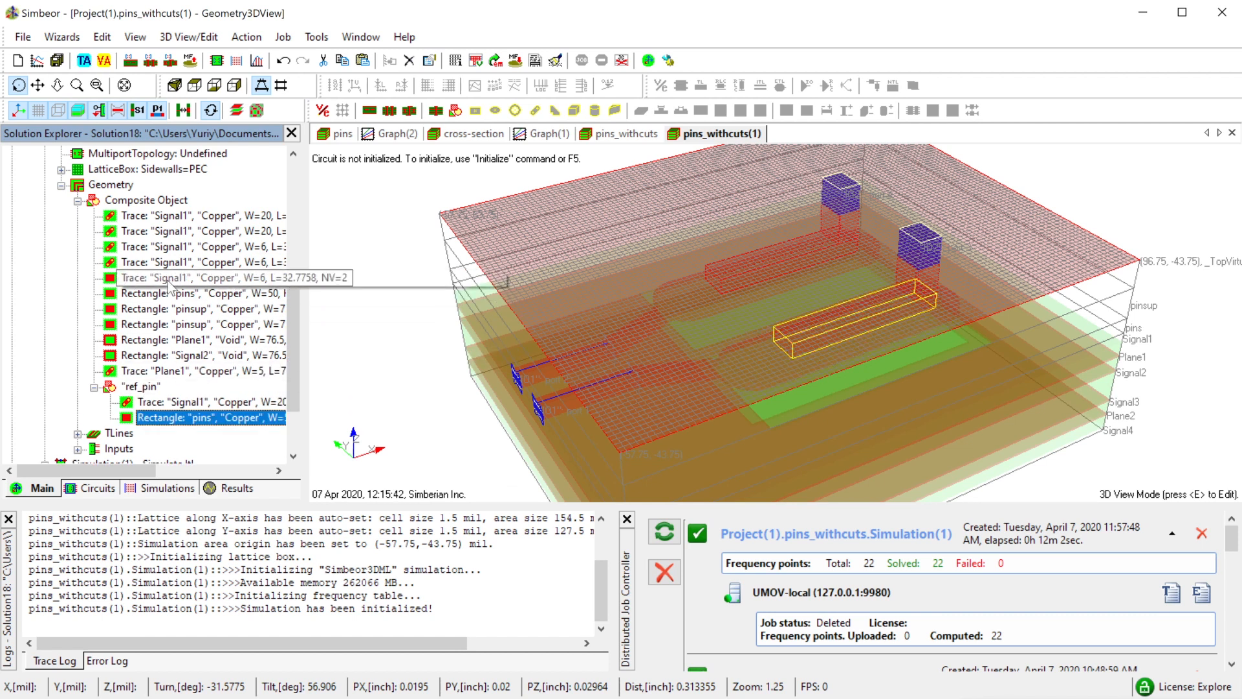
# - Copy the lower pin's 7.5 mil wide rectangle on the pinsup layer into ref_pin
pyautogui.click(173, 279)
pyautogui.press('Down')
pyautogui.press('Down')
pyautogui.press('Down')
pyautogui.press('Up')
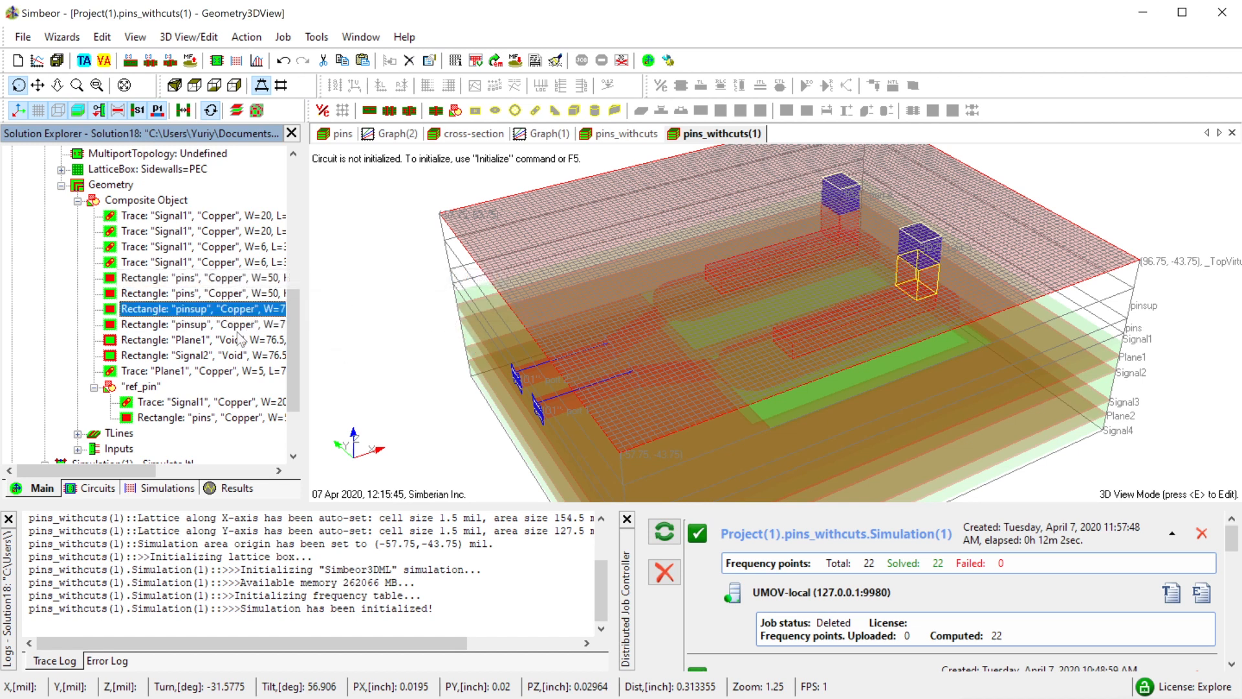
pyautogui.click(142, 388)
pyautogui.hotkey('ctrl', 'v')
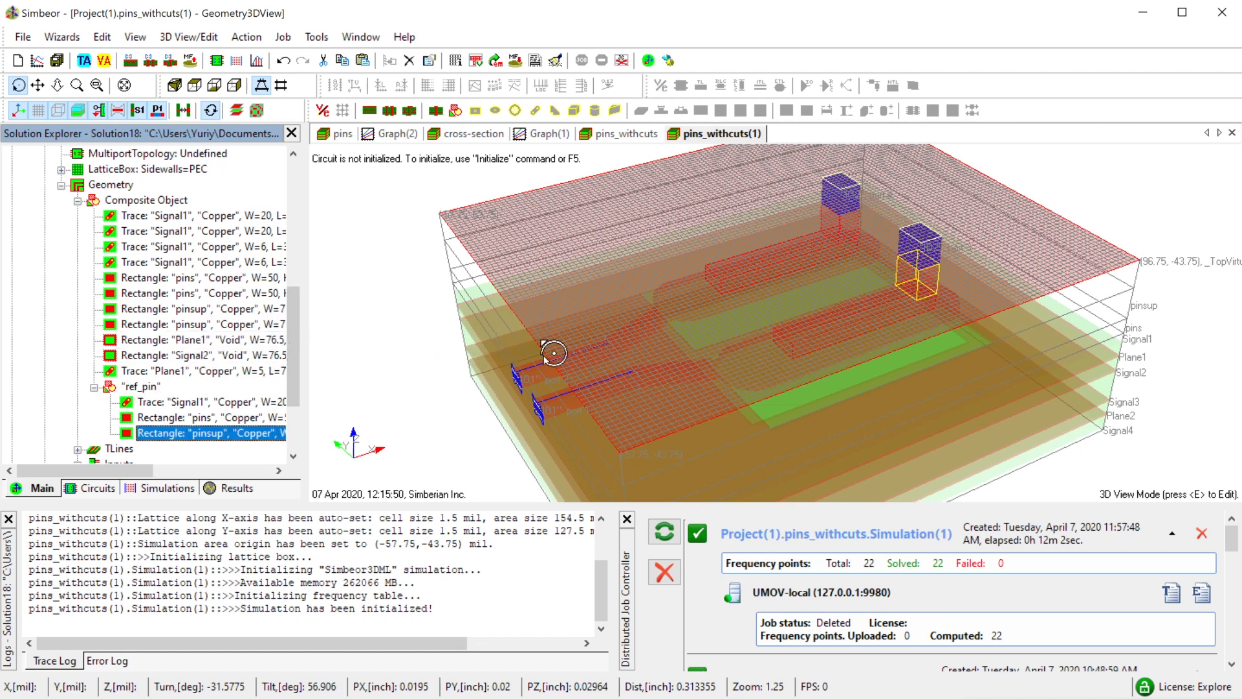
# - Move the whole ref_pin object about 32 mil in the negative Y direction, away from the lower signal pin
pyautogui.click(143, 401)
pyautogui.moveTo(591, 396); pyautogui.dragTo(581, 372)
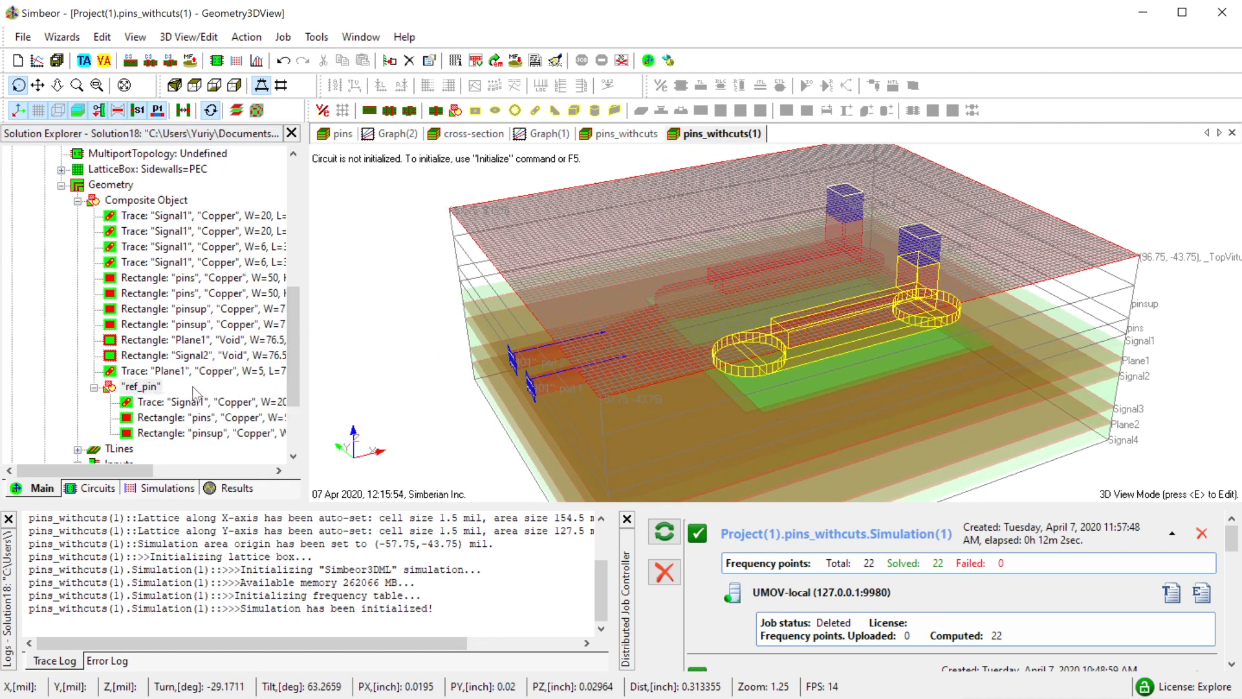
pyautogui.moveTo(736, 302); pyautogui.dragTo(663, 358)
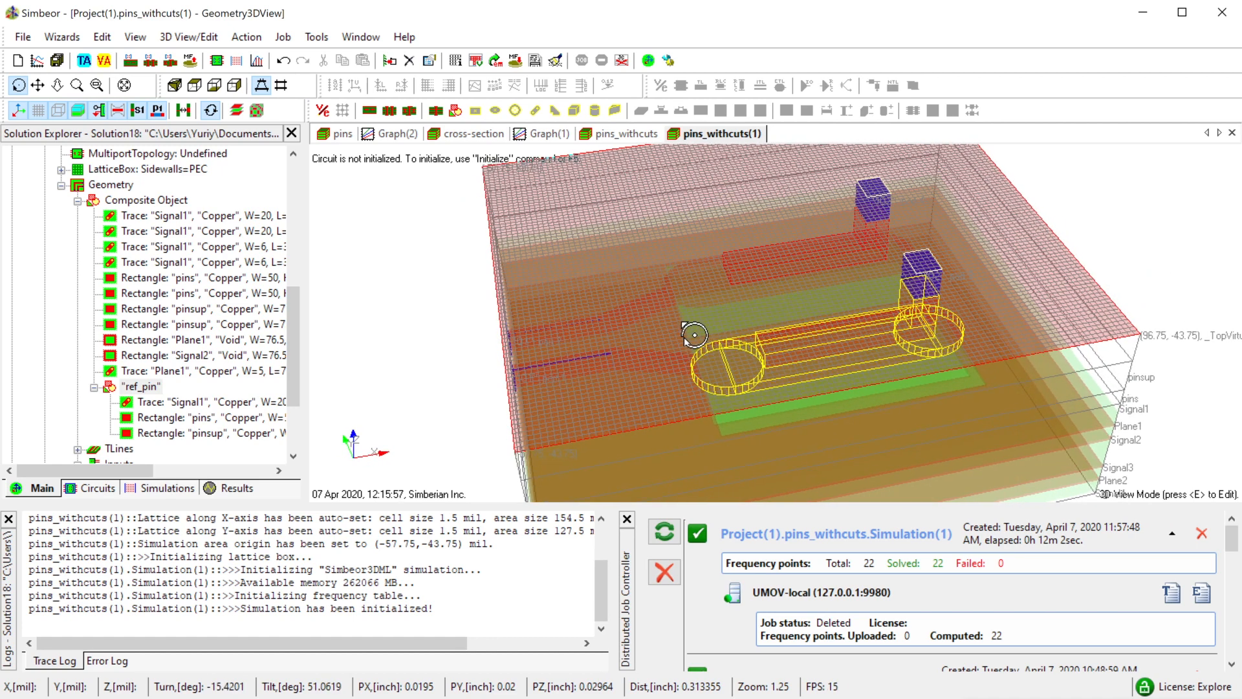
pyautogui.press('e')
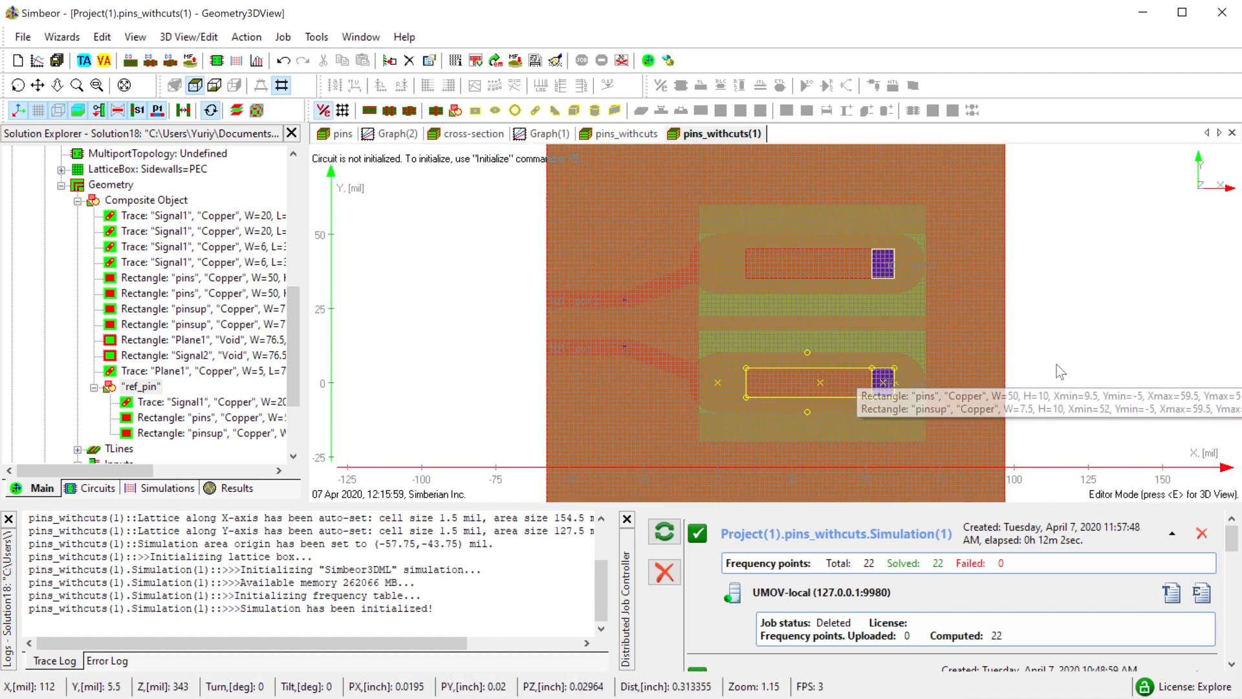
pyautogui.press('Down')
pyautogui.press('Down')
pyautogui.press('Down')
pyautogui.press('Down')
pyautogui.press('Down')
pyautogui.press('Down')
pyautogui.press('Down')
pyautogui.press('Down')
pyautogui.press('Down')
pyautogui.press('Down')
pyautogui.press('Down')
pyautogui.press('Down')
pyautogui.press('Down')
pyautogui.press('Down')
pyautogui.press('Down')
pyautogui.press('Down')
pyautogui.press('Down')
pyautogui.press('Down')
pyautogui.press('Down')
pyautogui.press('Down')
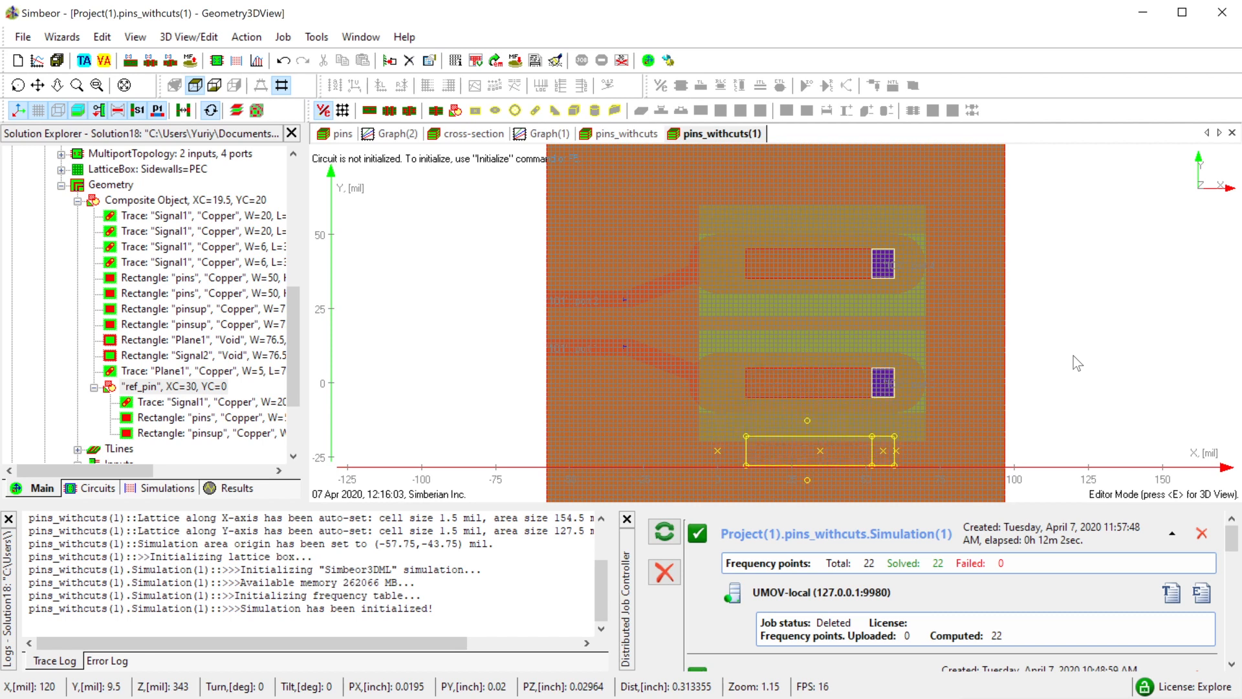
pyautogui.scroll(-2, 996, 363)
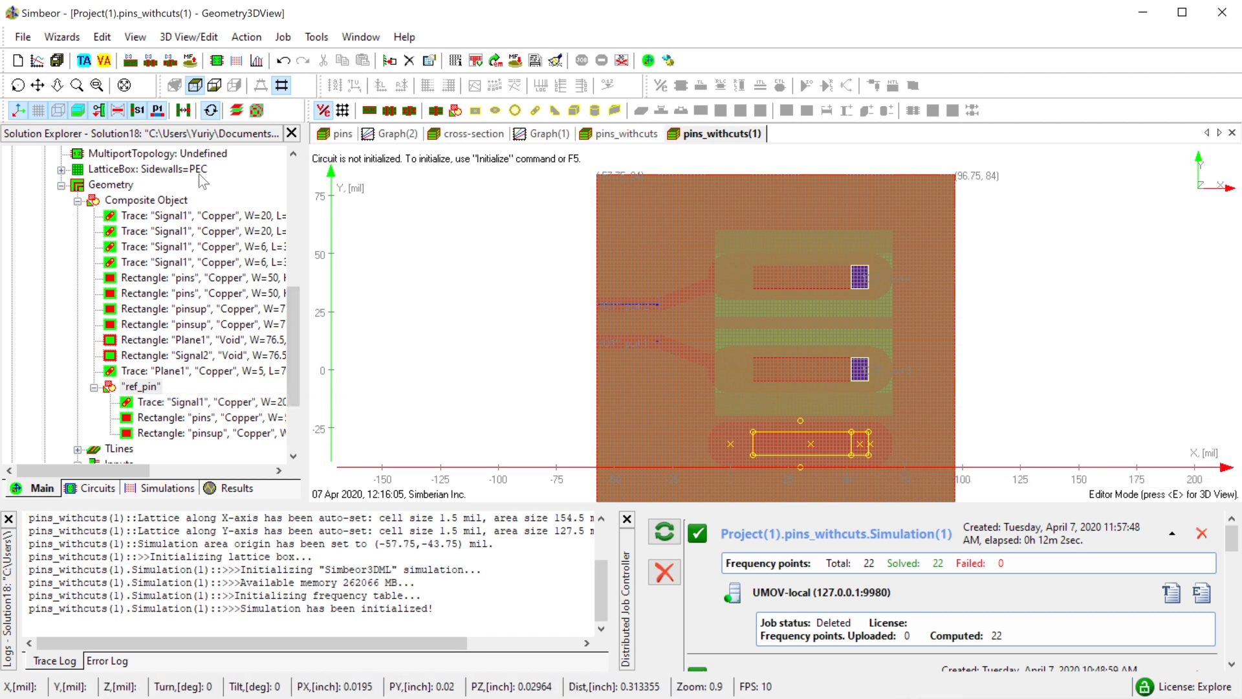
# - Open the SiTune pane and add Simulation(1) of pins_withcuts(1) as a simulation to tune or optimize
pyautogui.click(290, 38)
pyautogui.moveTo(317, 37)
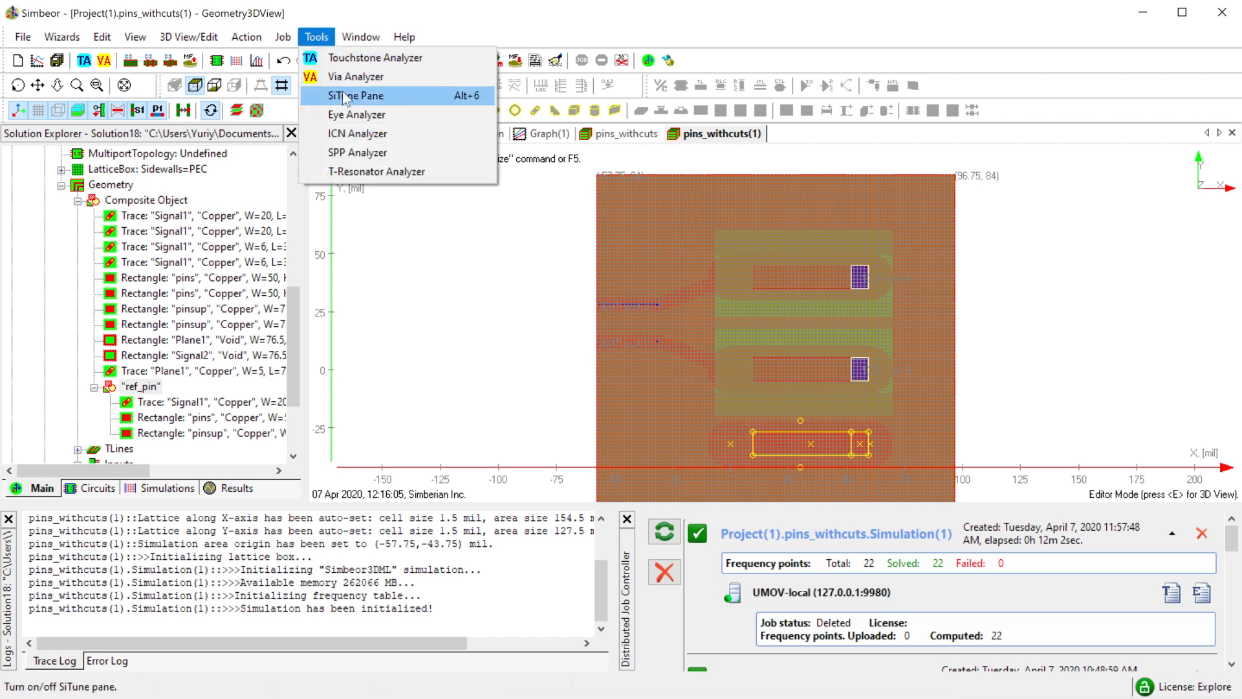
pyautogui.click(346, 96)
pyautogui.scroll(-3, 155, 337)
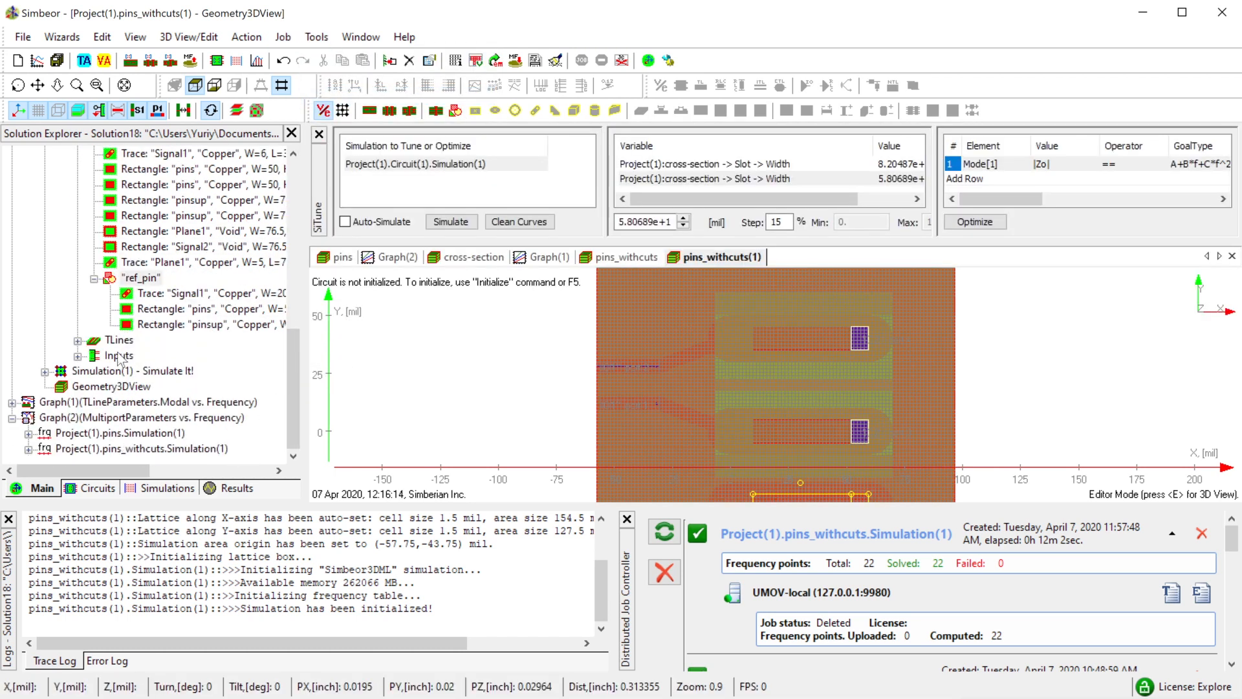
pyautogui.moveTo(115, 374); pyautogui.dragTo(381, 204)
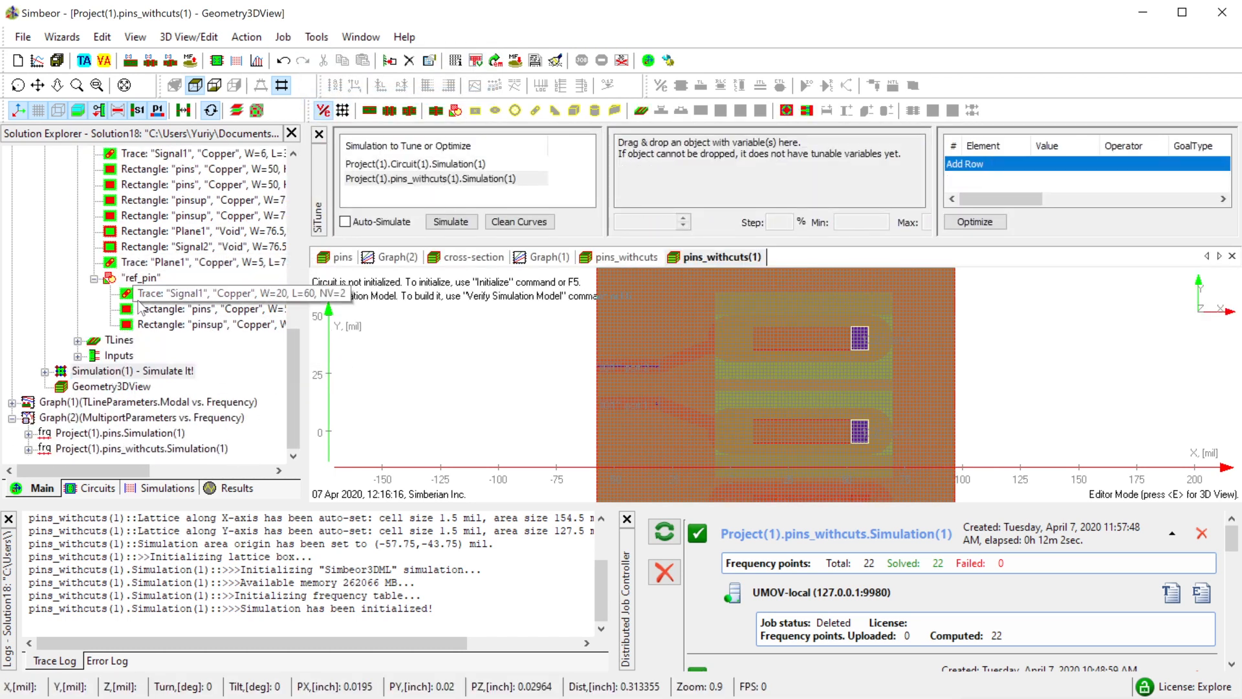
# - Add ref_pin's centre coordinates as tunable variables in SiTune and set its YC to -40 mil
pyautogui.moveTo(139, 278); pyautogui.dragTo(759, 174)
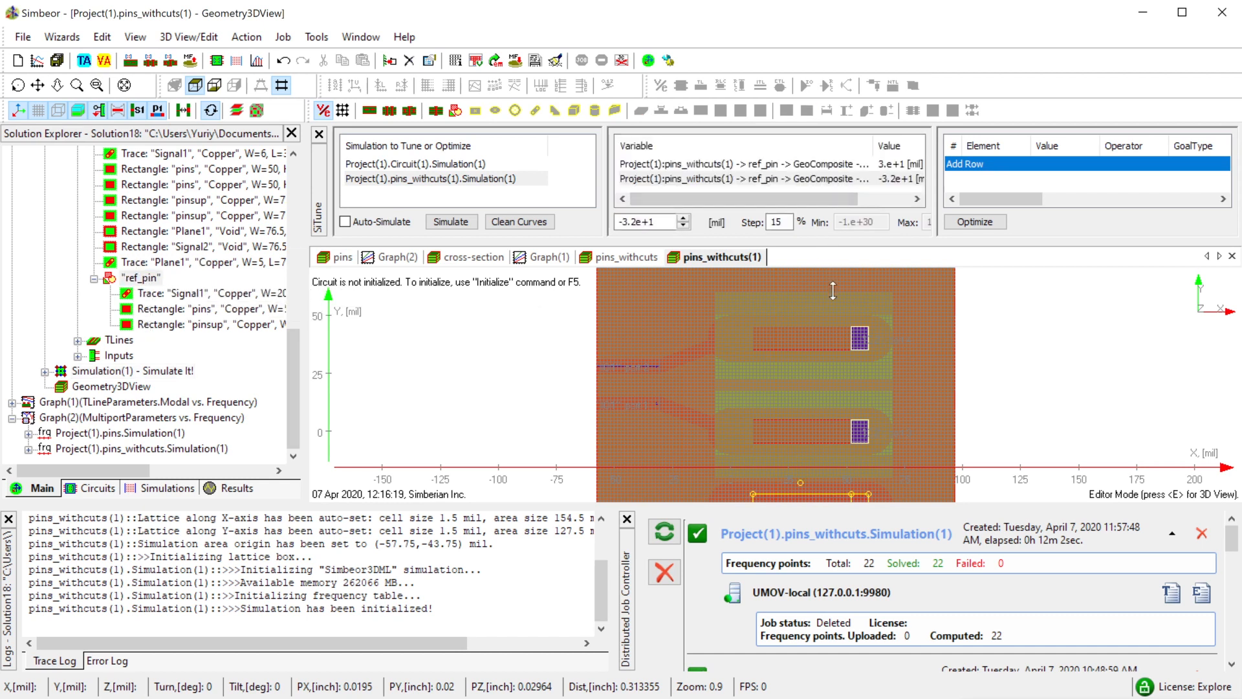
pyautogui.moveTo(832, 291); pyautogui.dragTo(833, 340)
pyautogui.click(834, 180)
pyautogui.moveTo(871, 146); pyautogui.dragTo(897, 143)
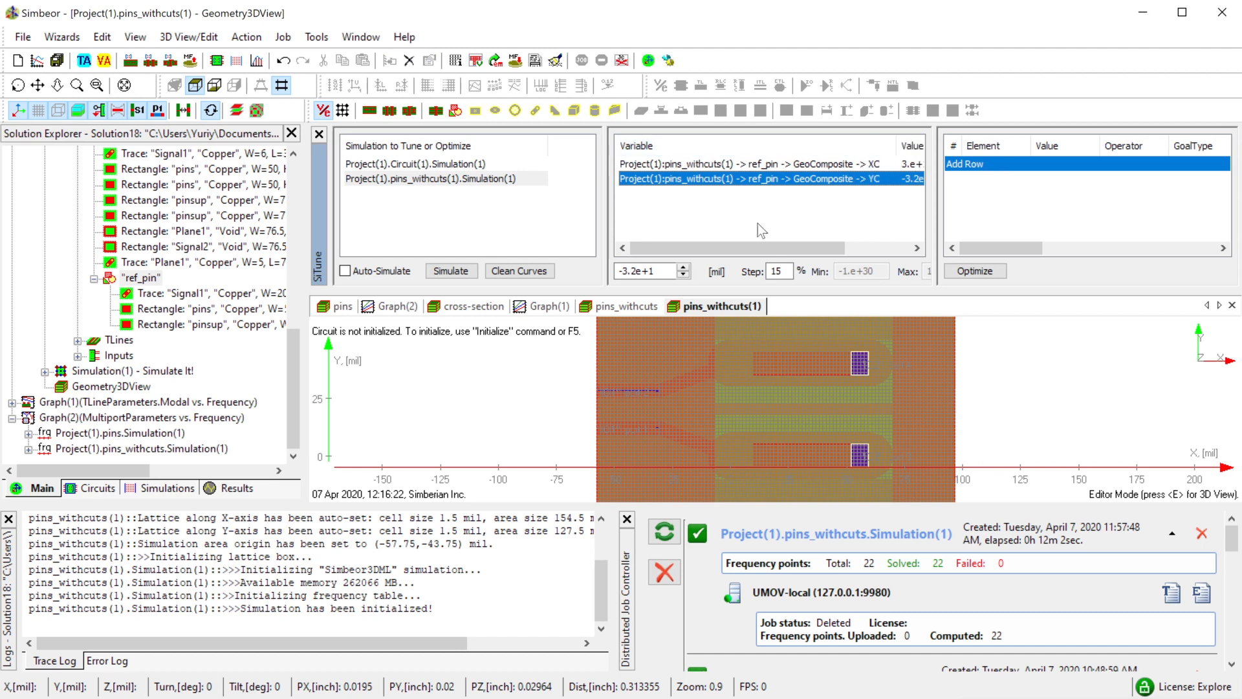
pyautogui.click(666, 270)
pyautogui.write('-40')
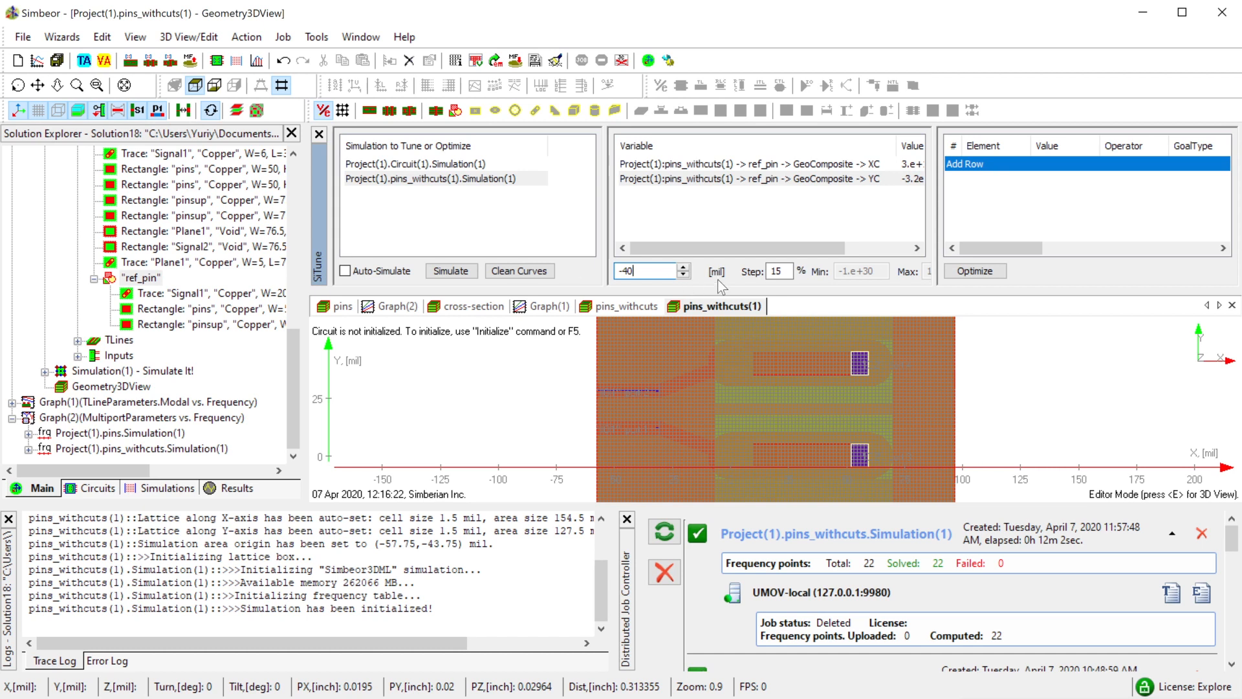
pyautogui.press('Return')
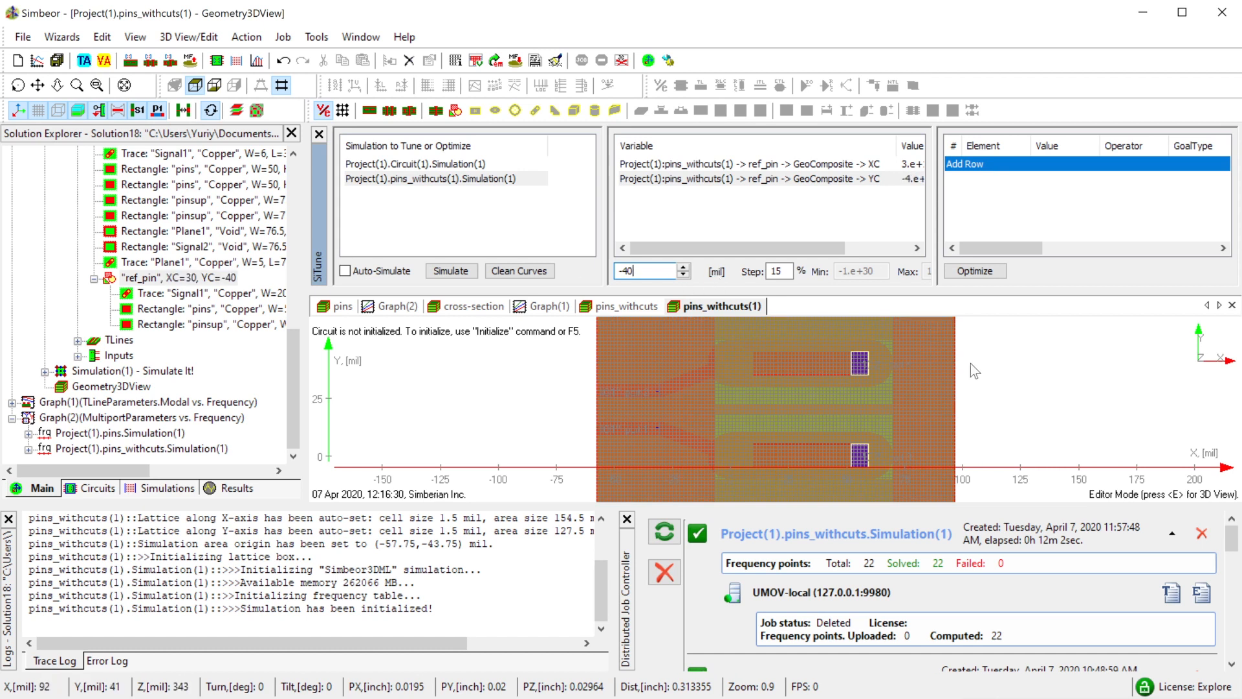
# - Examine the moved ref_pin and its position among the stackup layers in the 2D and 3D views
pyautogui.scroll(-2, 960, 361)
pyautogui.scroll(-2, 980, 381)
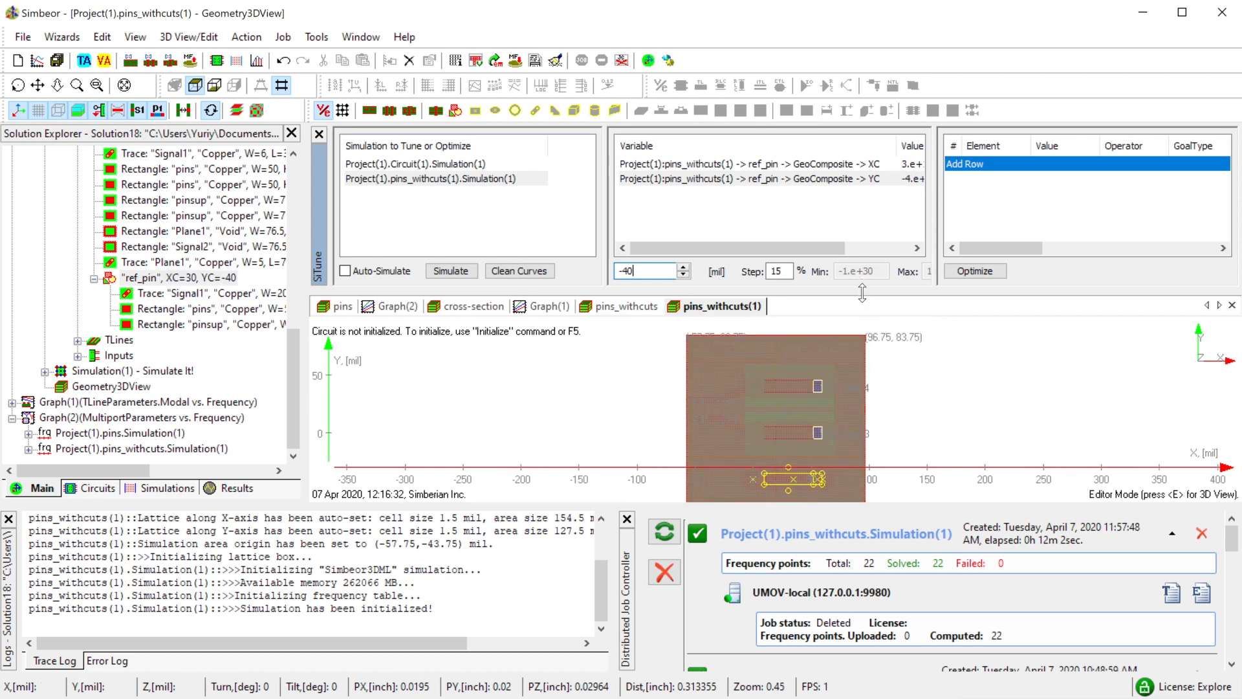
pyautogui.moveTo(862, 293); pyautogui.dragTo(874, 231)
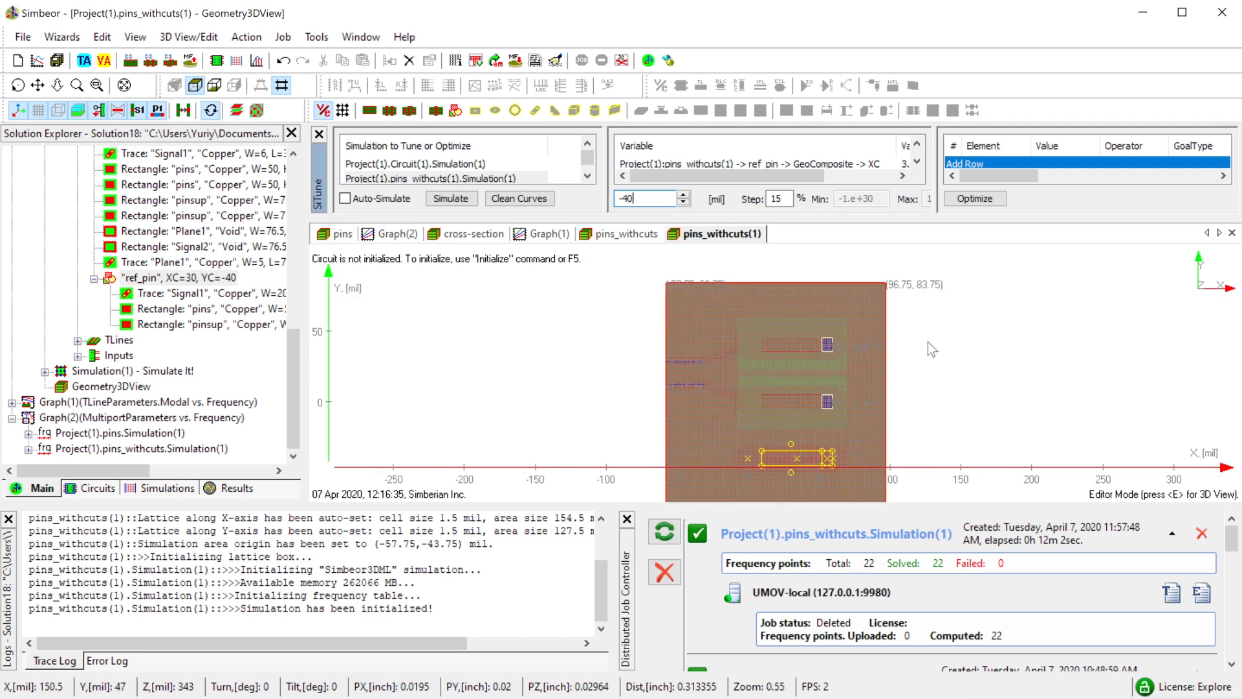
pyautogui.scroll(2, 953, 360)
pyautogui.press('e')
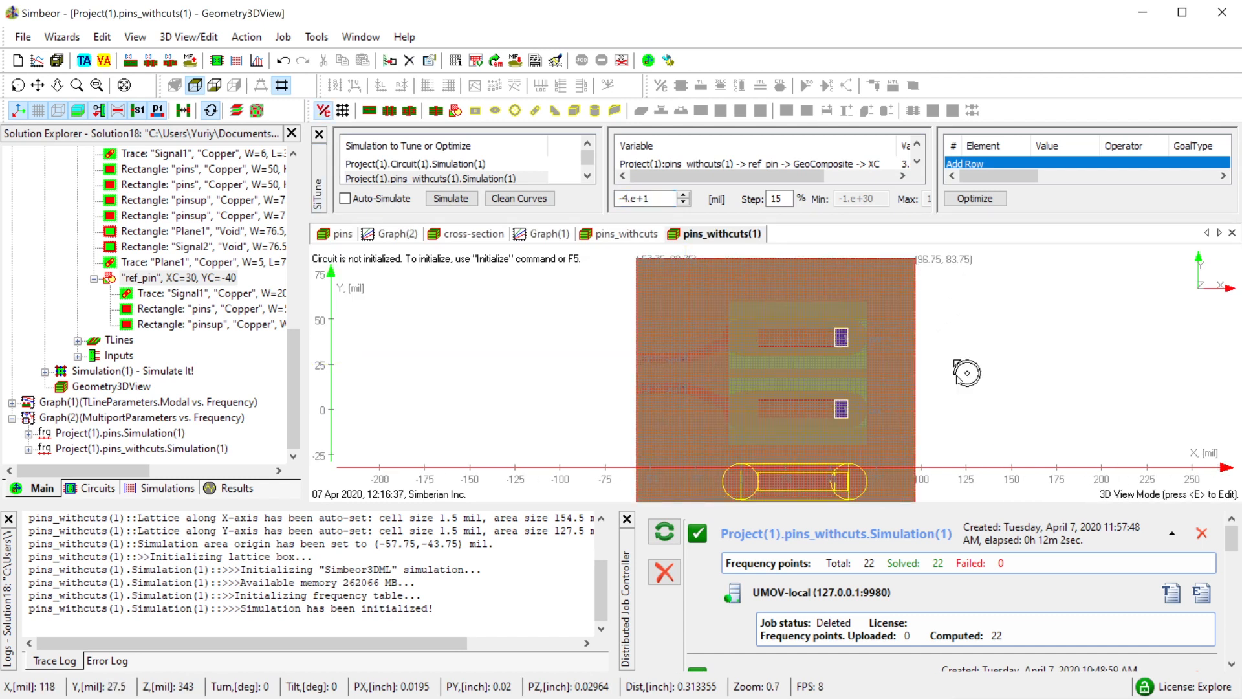
pyautogui.moveTo(953, 360); pyautogui.dragTo(958, 276)
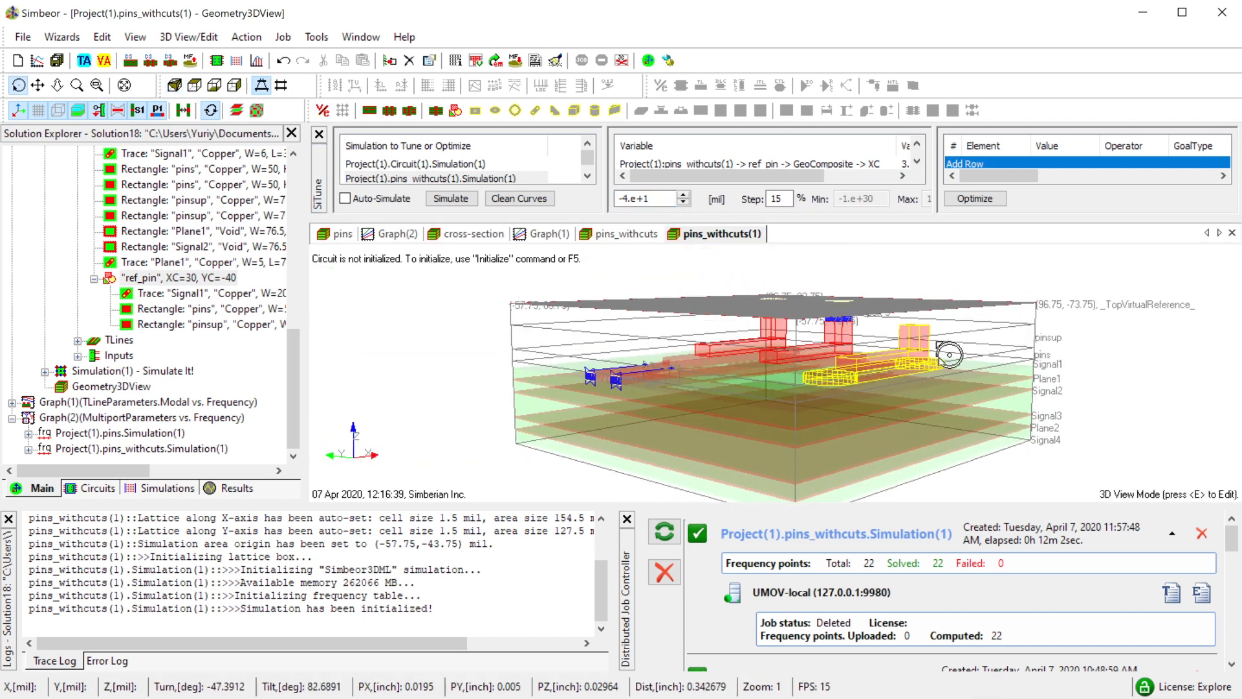
pyautogui.moveTo(849, 414); pyautogui.dragTo(699, 424)
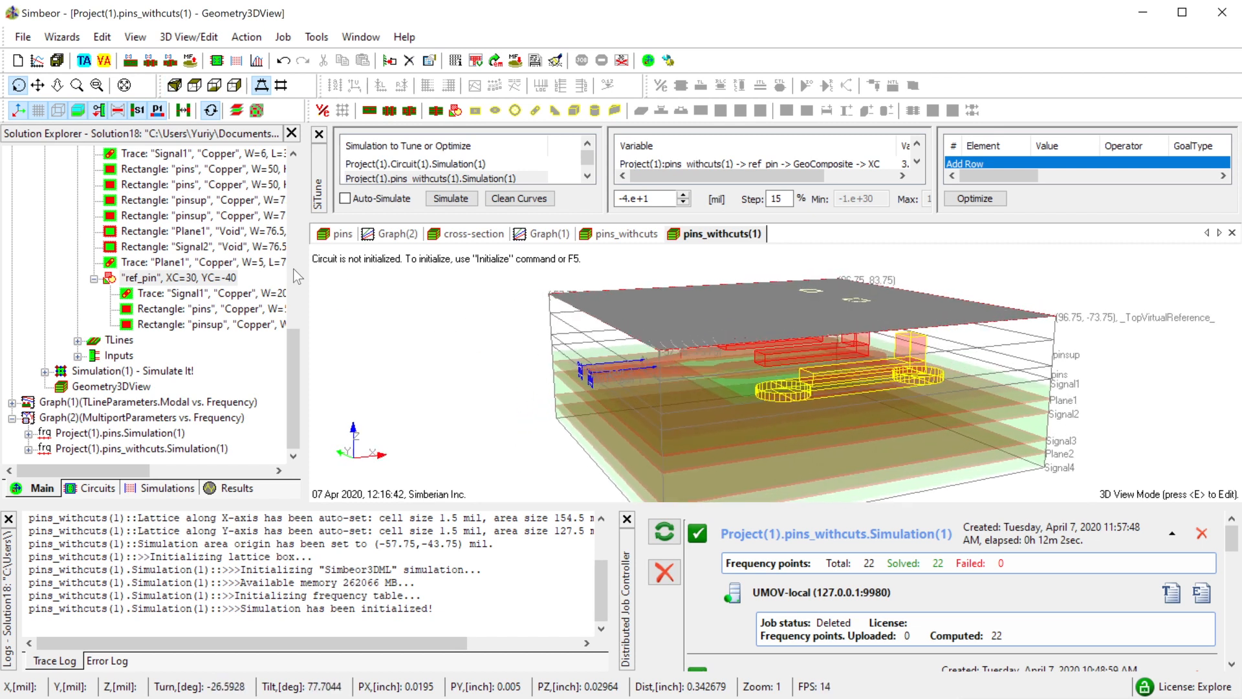
pyautogui.rightClick(203, 281)
pyautogui.click(660, 384)
pyautogui.moveTo(660, 384); pyautogui.dragTo(629, 434)
pyautogui.press('e')
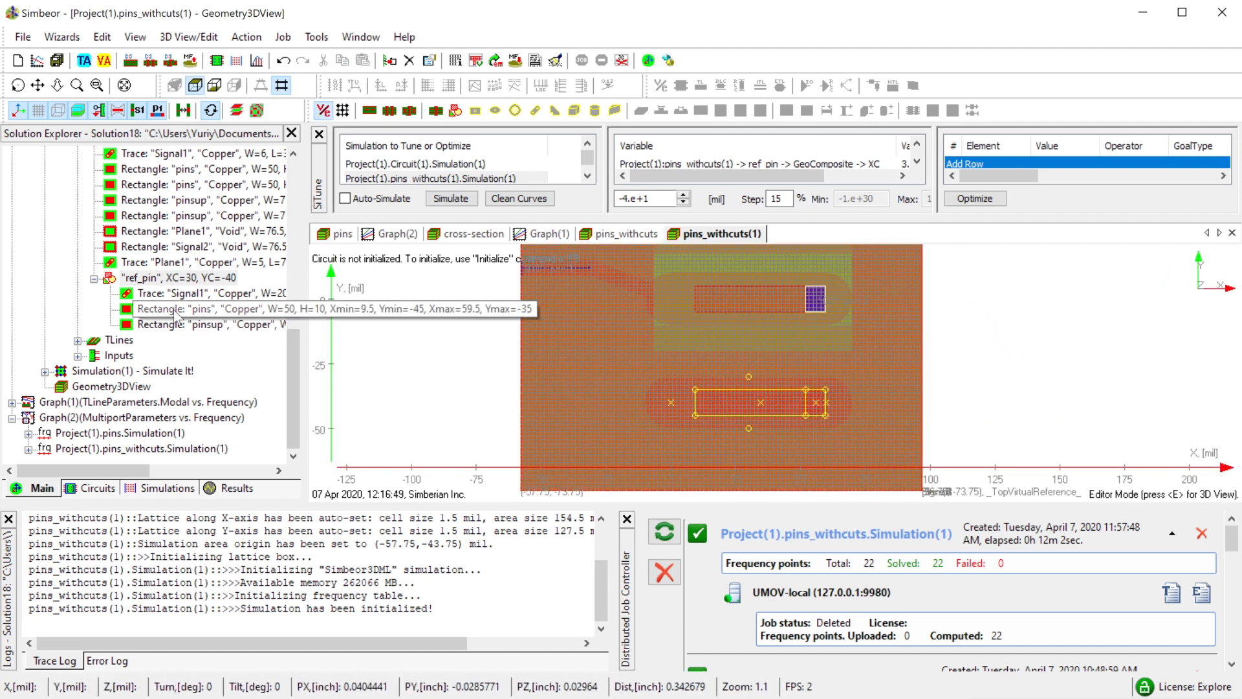
# - Create a copper cuboid via inside ref_pin, spanning from _TopVirtualReference_ to pinsup
pyautogui.rightClick(168, 283)
pyautogui.moveTo(220, 333)
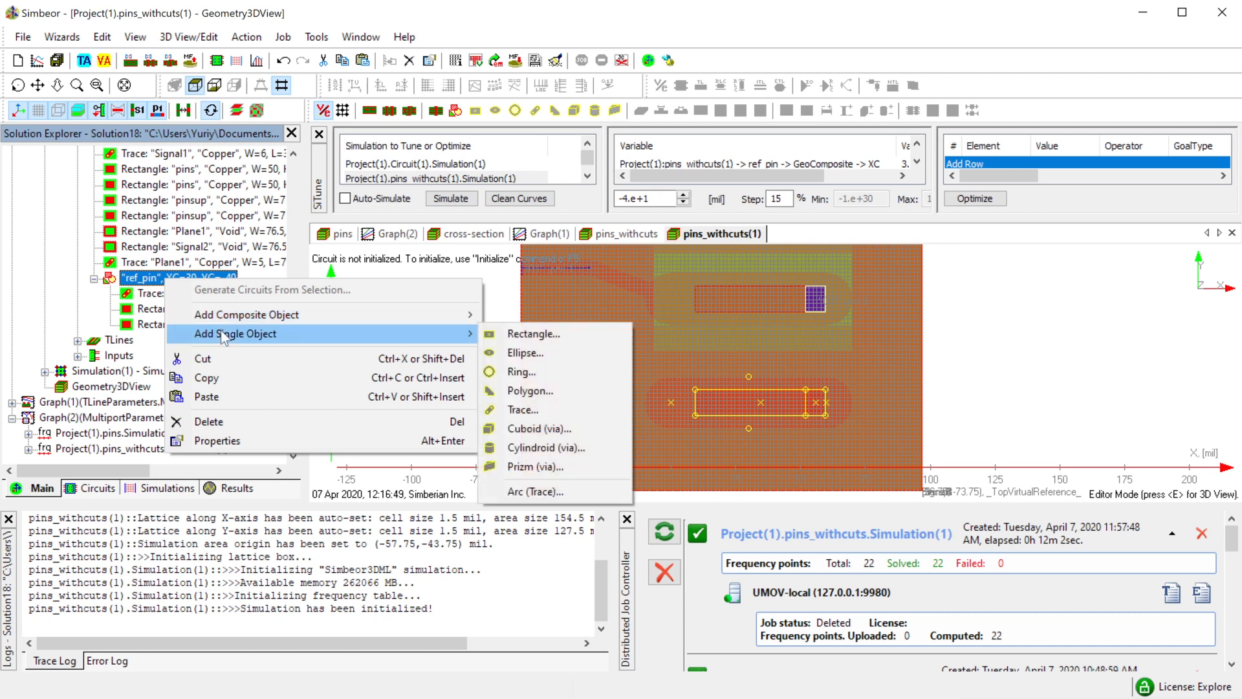
pyautogui.click(521, 428)
pyautogui.click(719, 509)
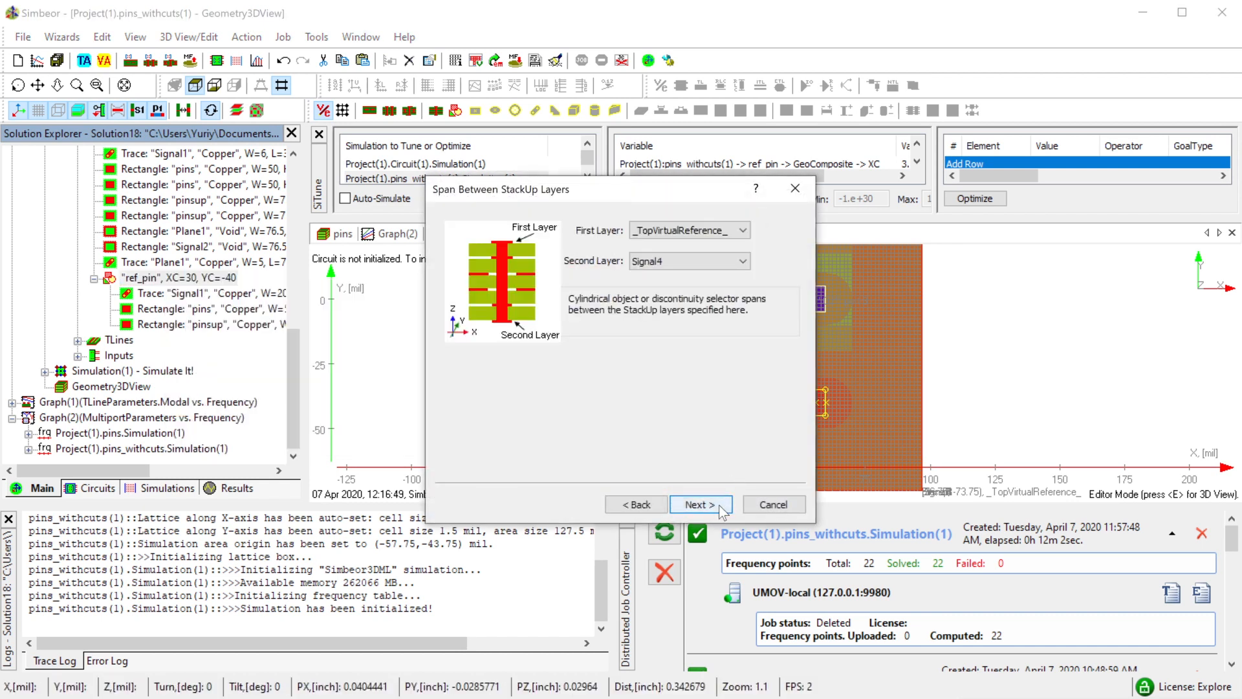
pyautogui.click(692, 262)
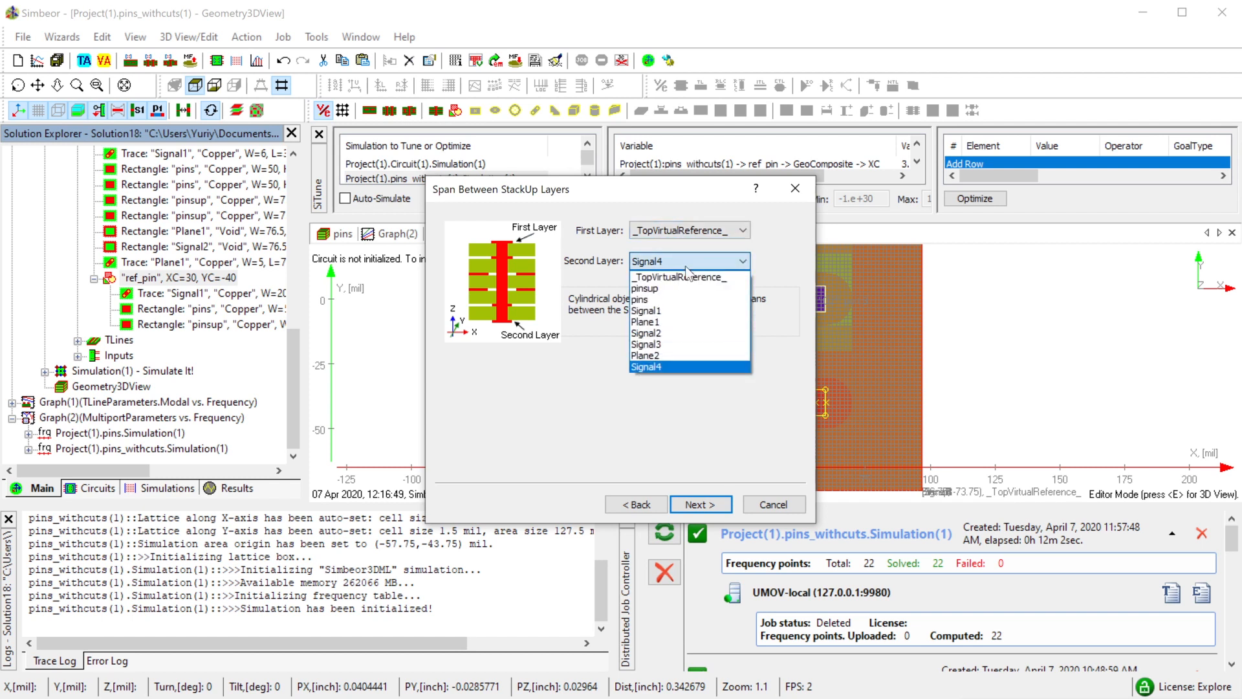
pyautogui.click(678, 289)
pyautogui.click(707, 504)
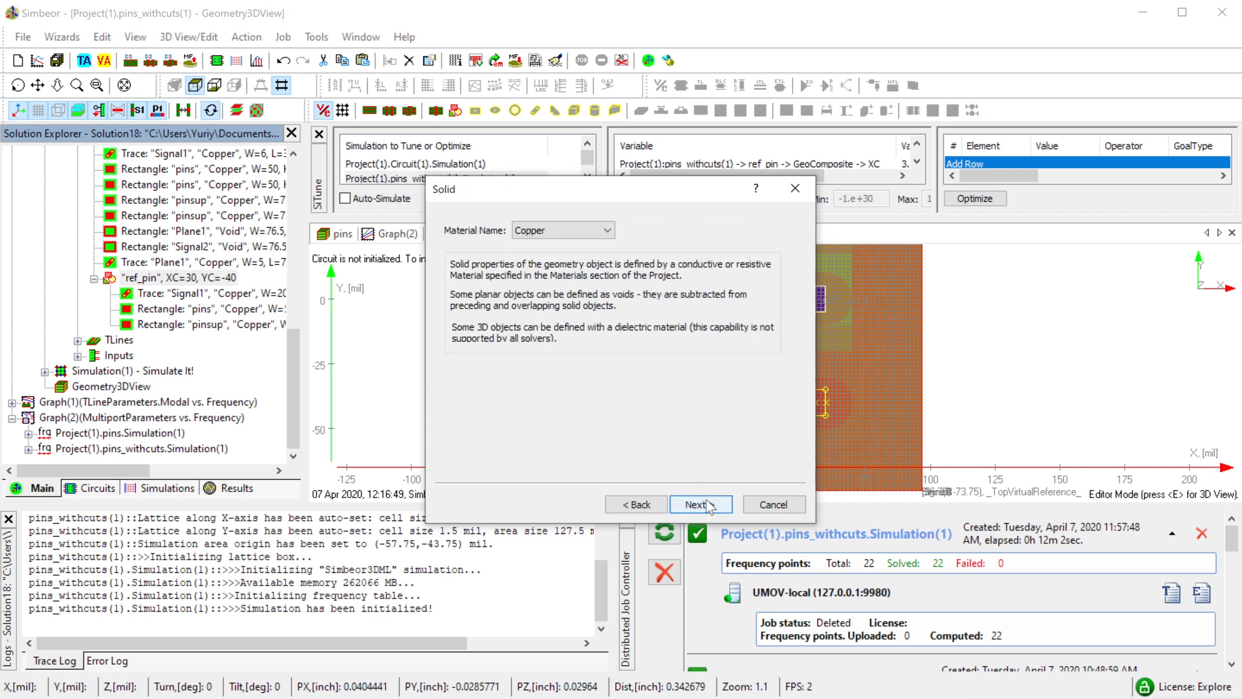
pyautogui.click(706, 504)
pyautogui.click(706, 504)
pyautogui.click(705, 503)
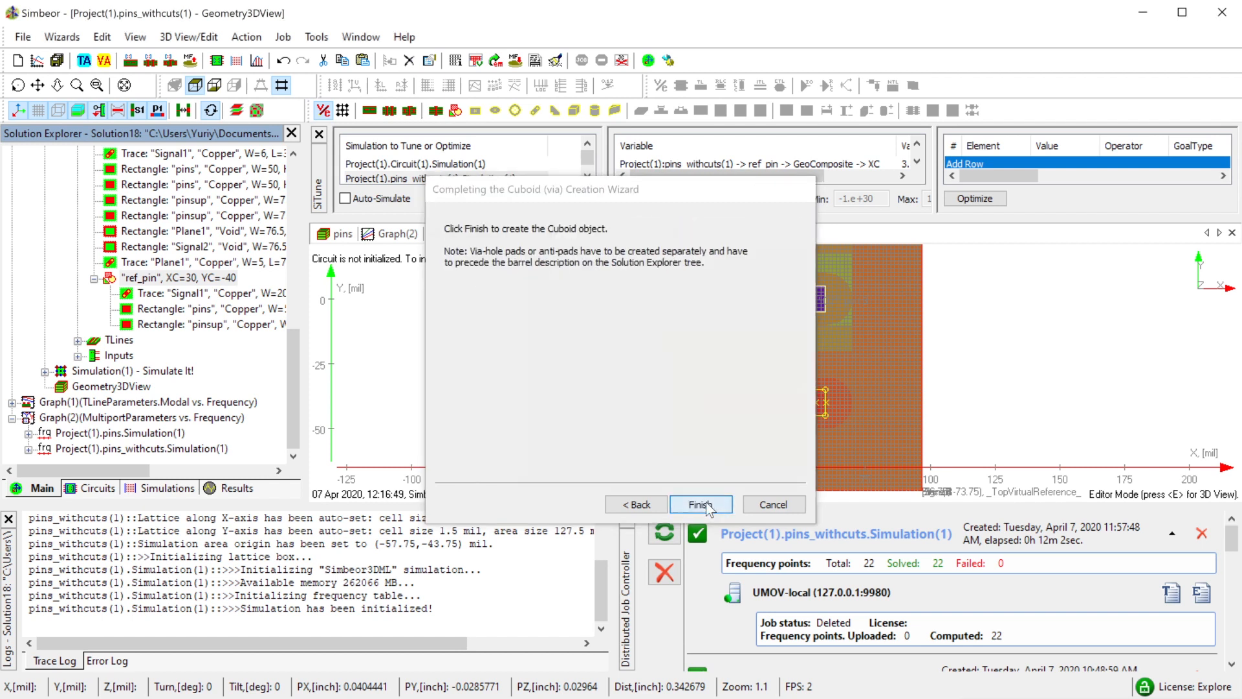
# - Draw the cuboid's footprint over ref_pin's pinsup rectangle and adjust its corner to match the rectangle's outline
pyautogui.scroll(3, 810, 395)
pyautogui.moveTo(1048, 399); pyautogui.dragTo(1001, 344, button='middle')
pyautogui.scroll(2, 1013, 355)
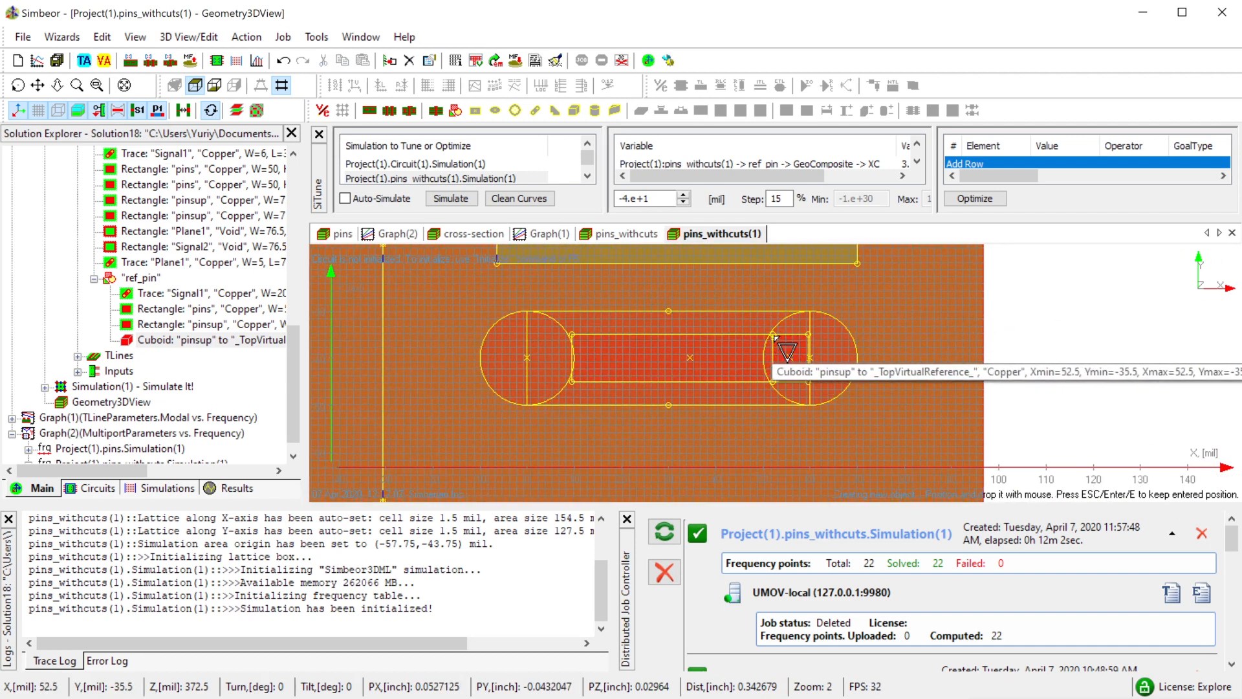
pyautogui.click(785, 354)
pyautogui.moveTo(784, 355); pyautogui.dragTo(808, 379)
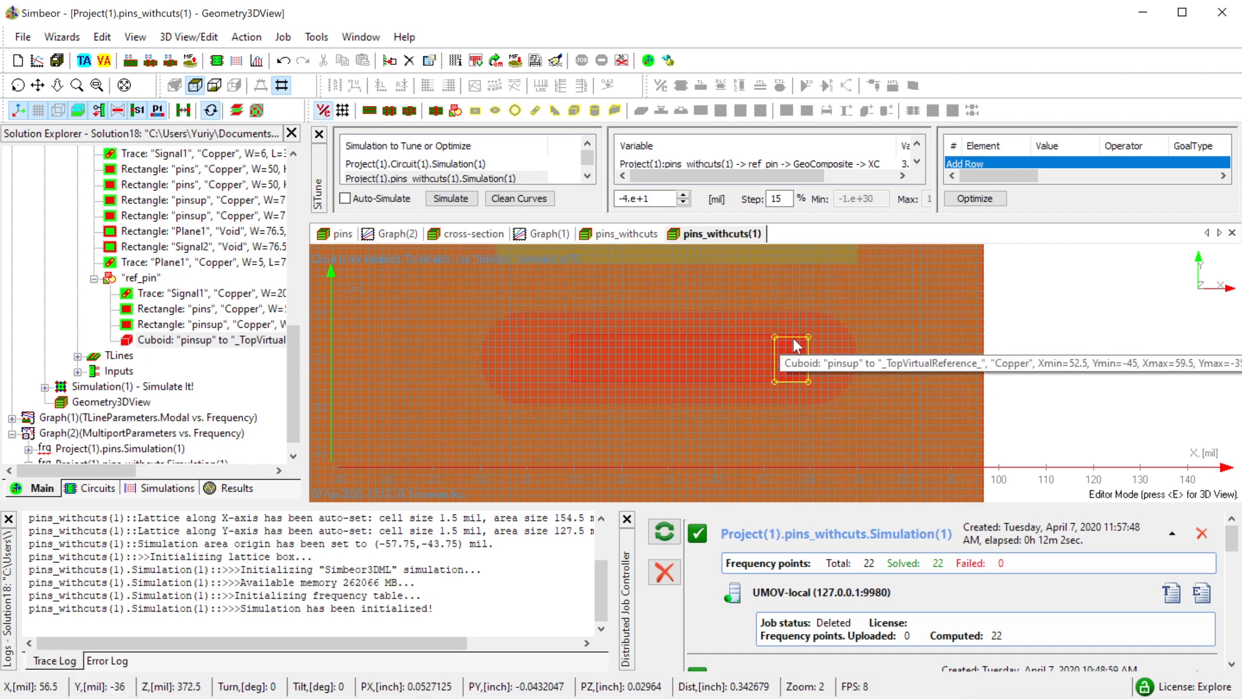
pyautogui.click(796, 345)
pyautogui.moveTo(790, 335); pyautogui.dragTo(772, 352)
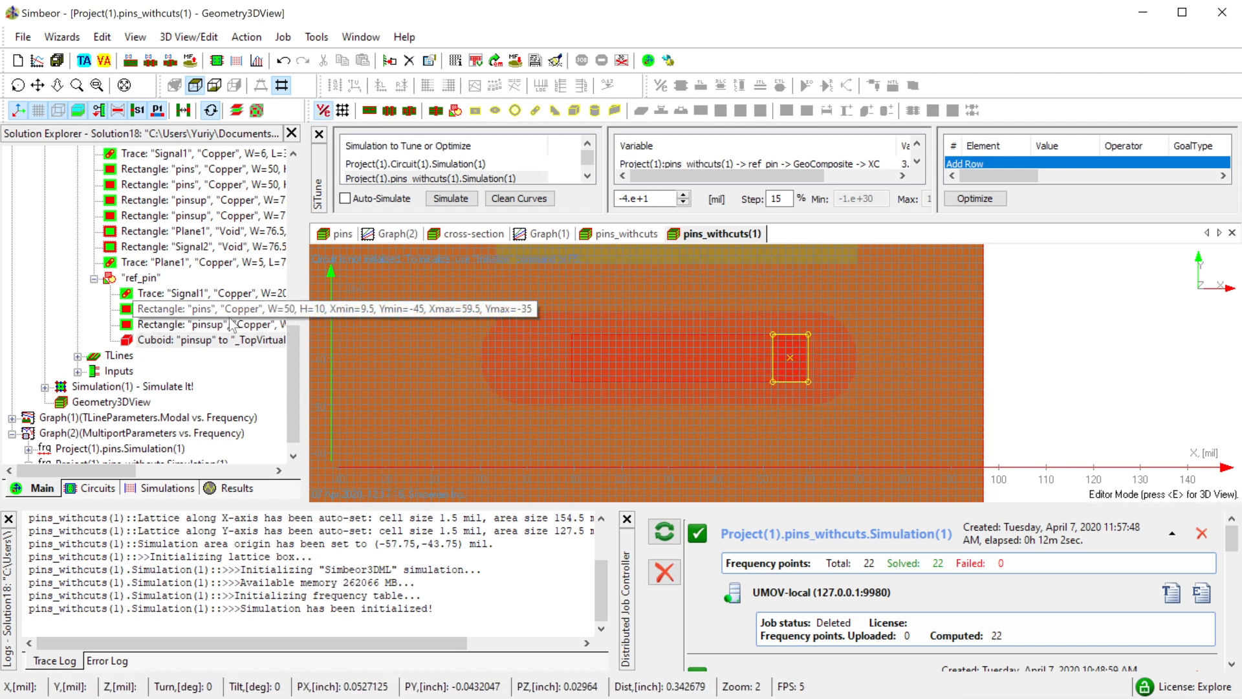
# - Start a cylindroid via inside ref_pin and set its span from Signal1 to Plane1
pyautogui.scroll(-1, 524, 364)
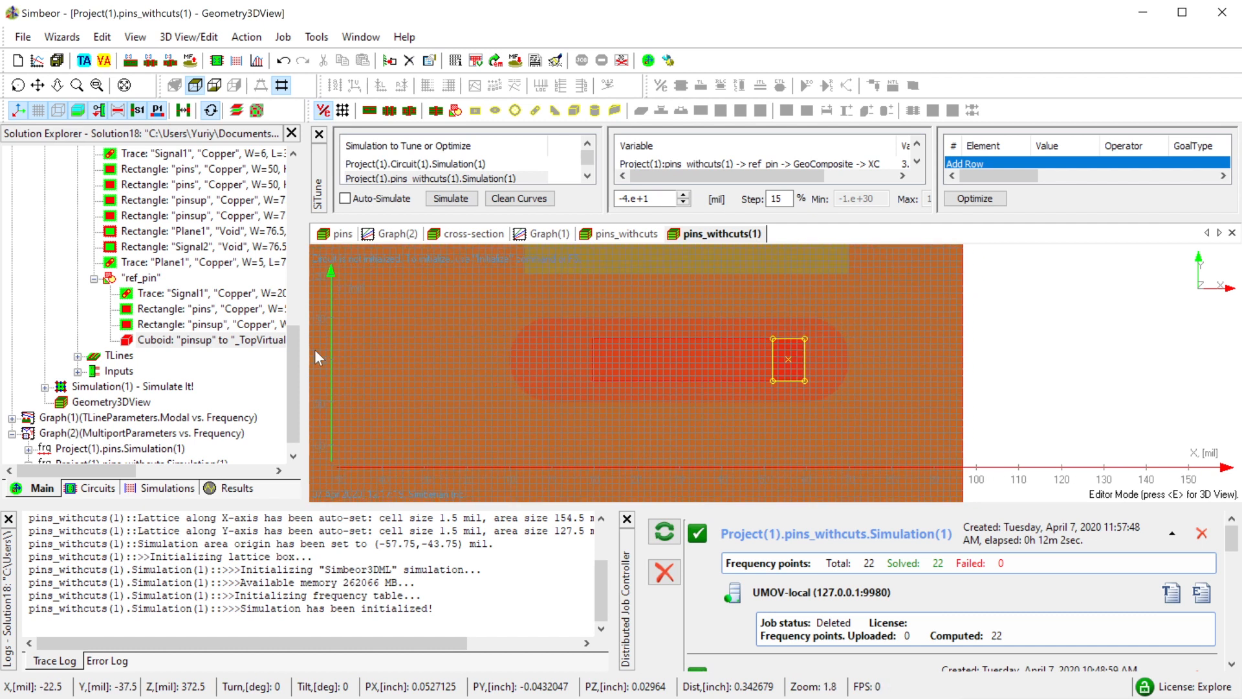
pyautogui.click(137, 278)
pyautogui.rightClick(137, 285)
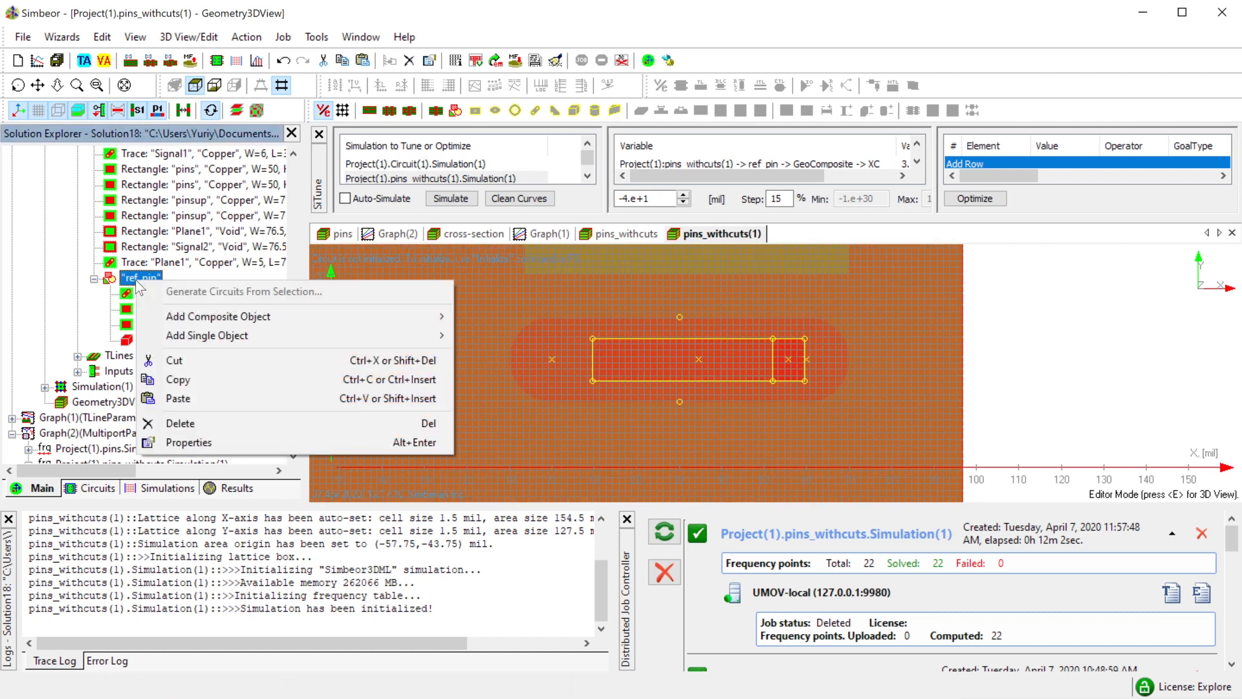
pyautogui.moveTo(199, 337)
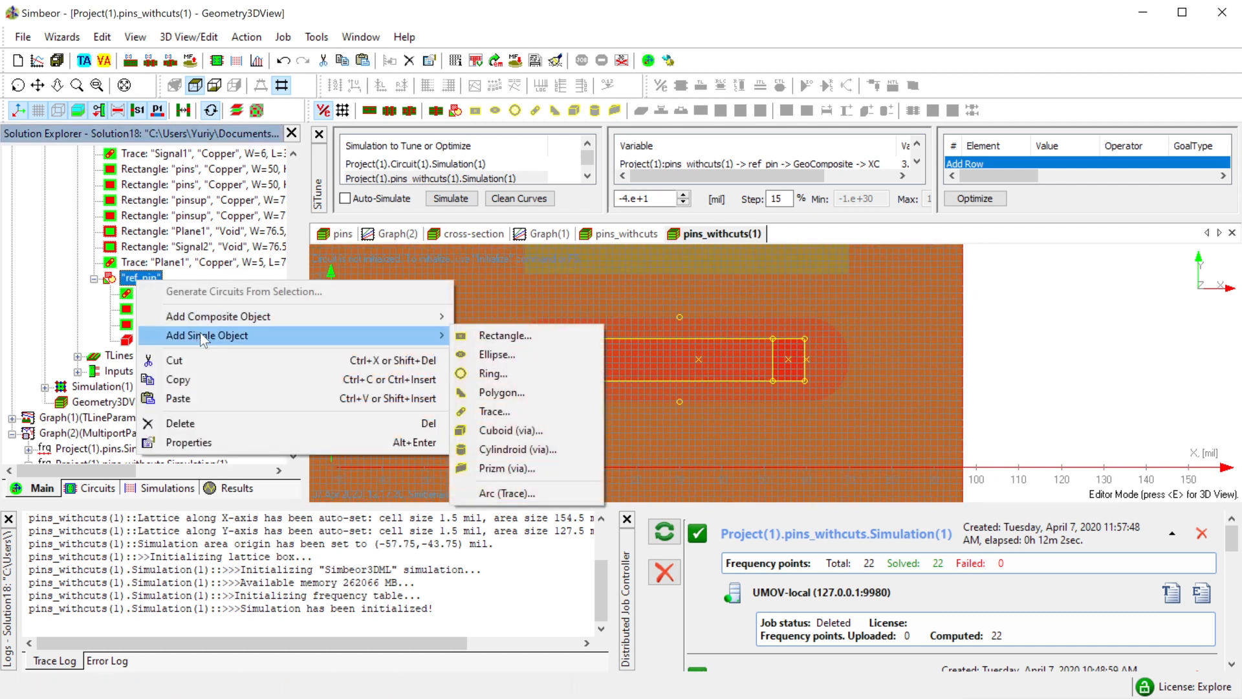
pyautogui.click(503, 451)
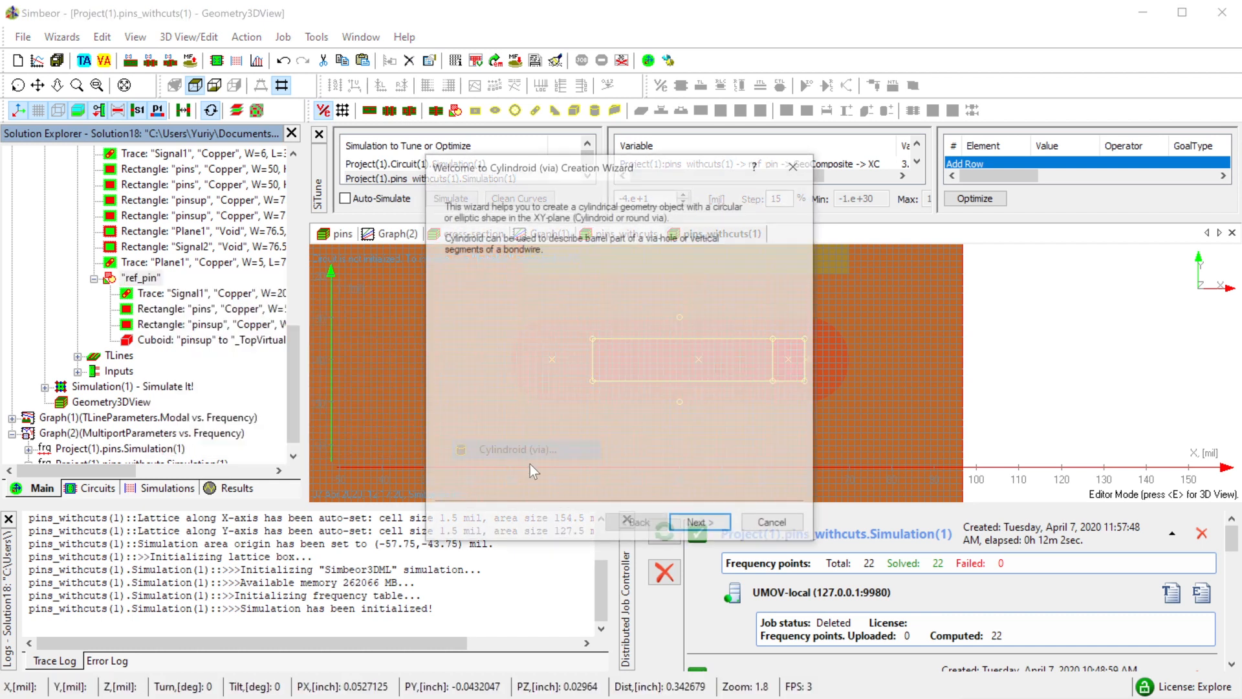
pyautogui.click(698, 526)
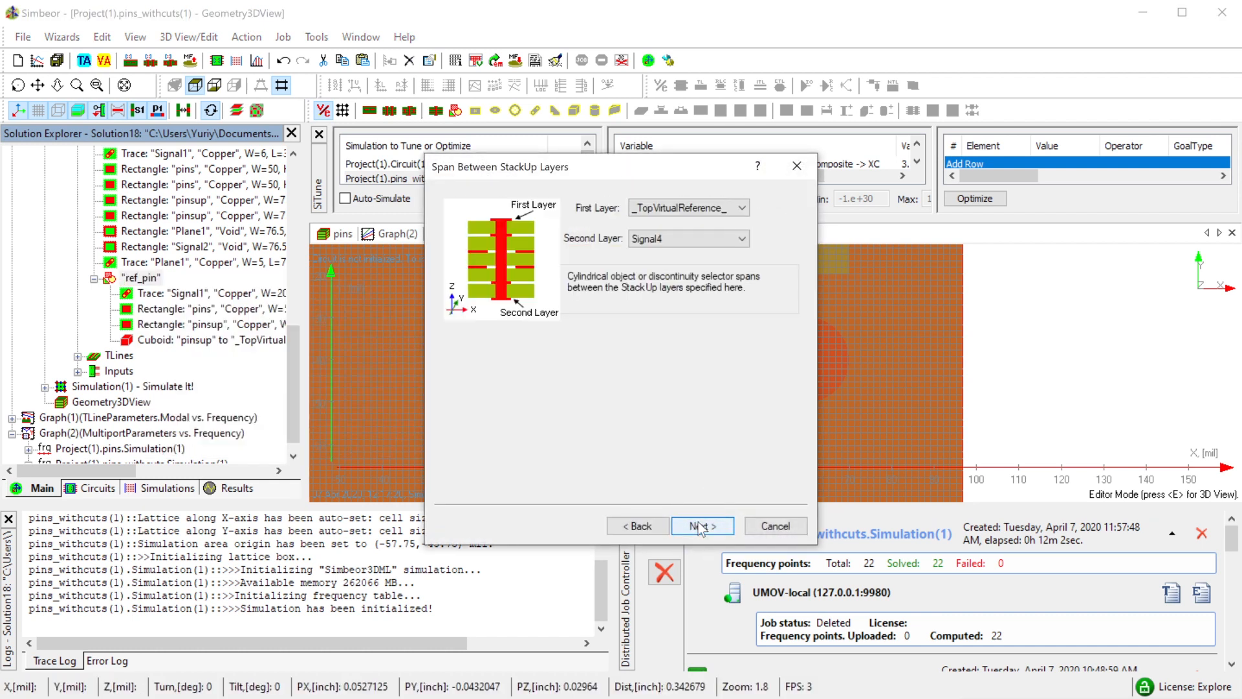
pyautogui.click(666, 208)
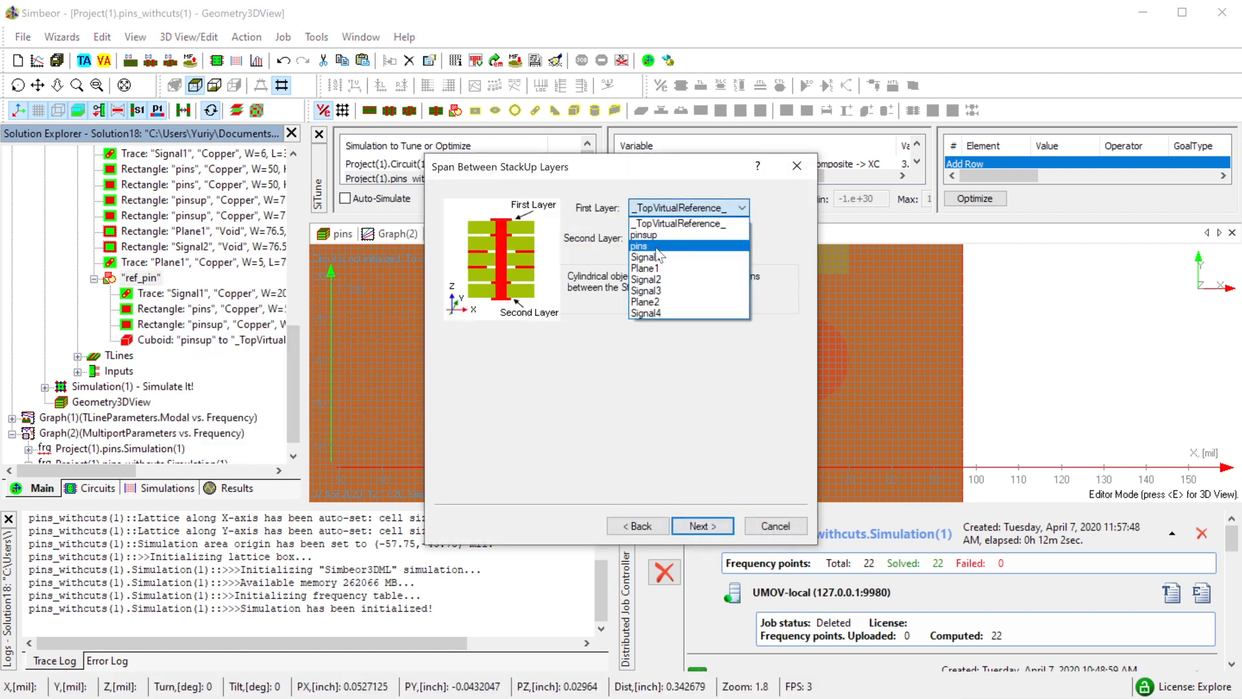
pyautogui.click(657, 258)
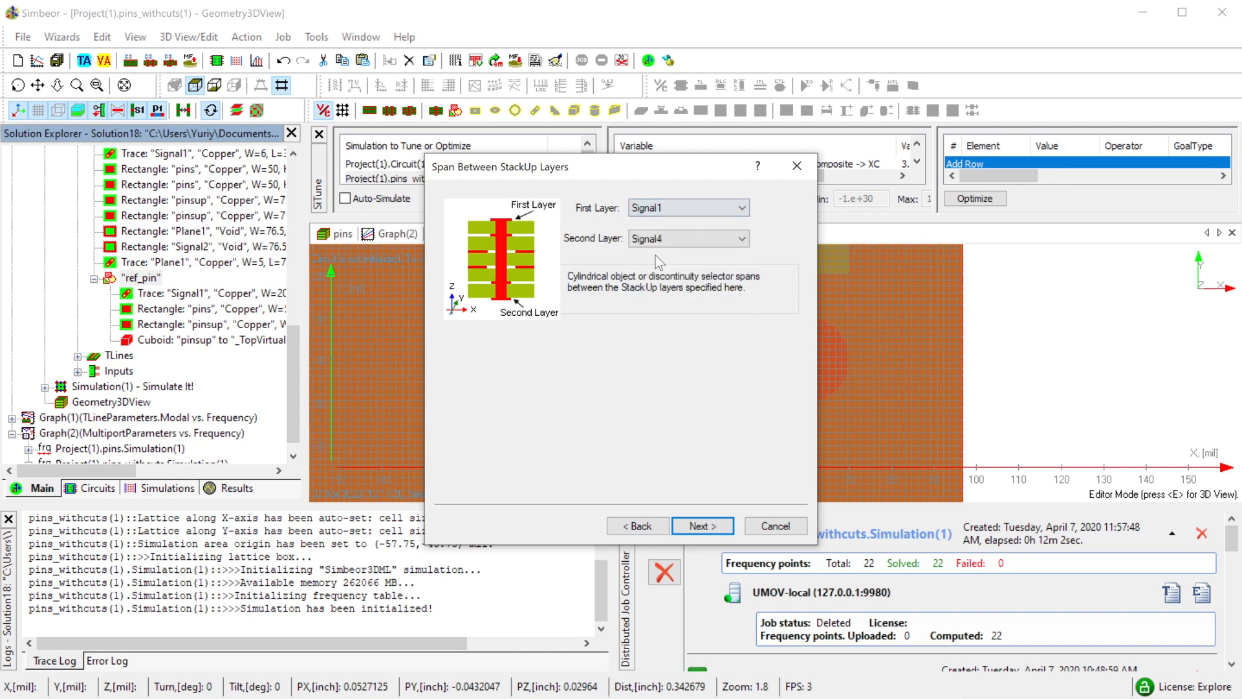
pyautogui.click(654, 240)
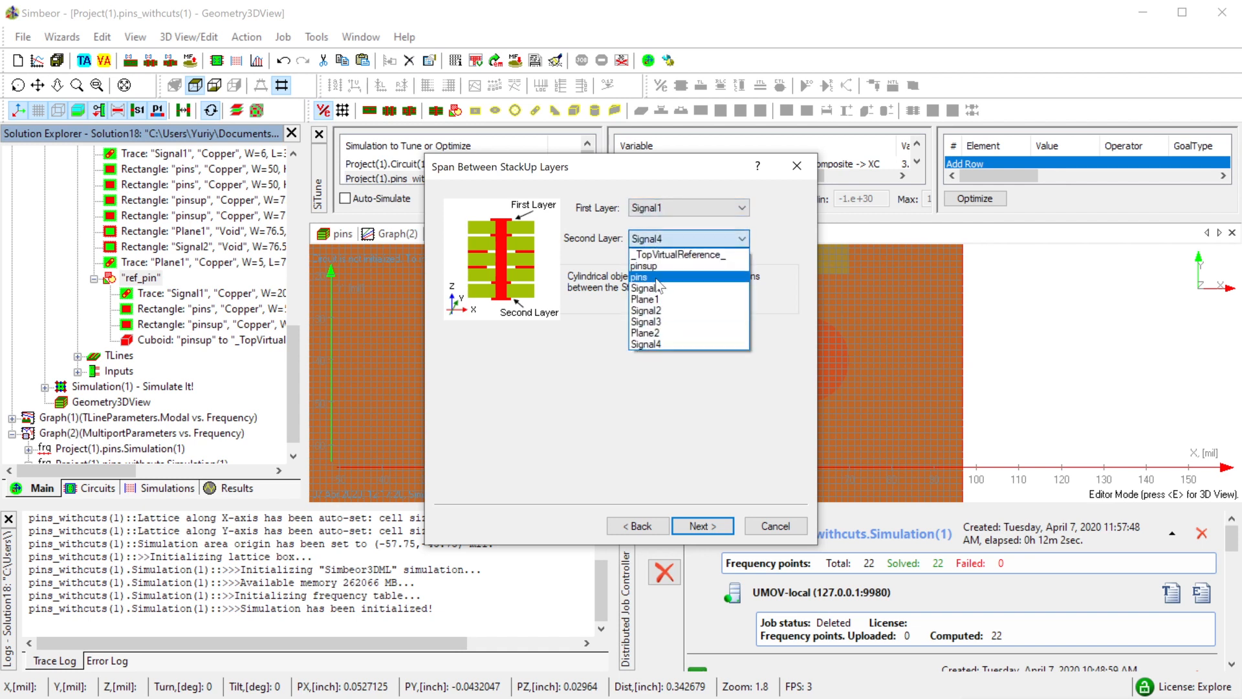
pyautogui.click(659, 299)
pyautogui.click(704, 528)
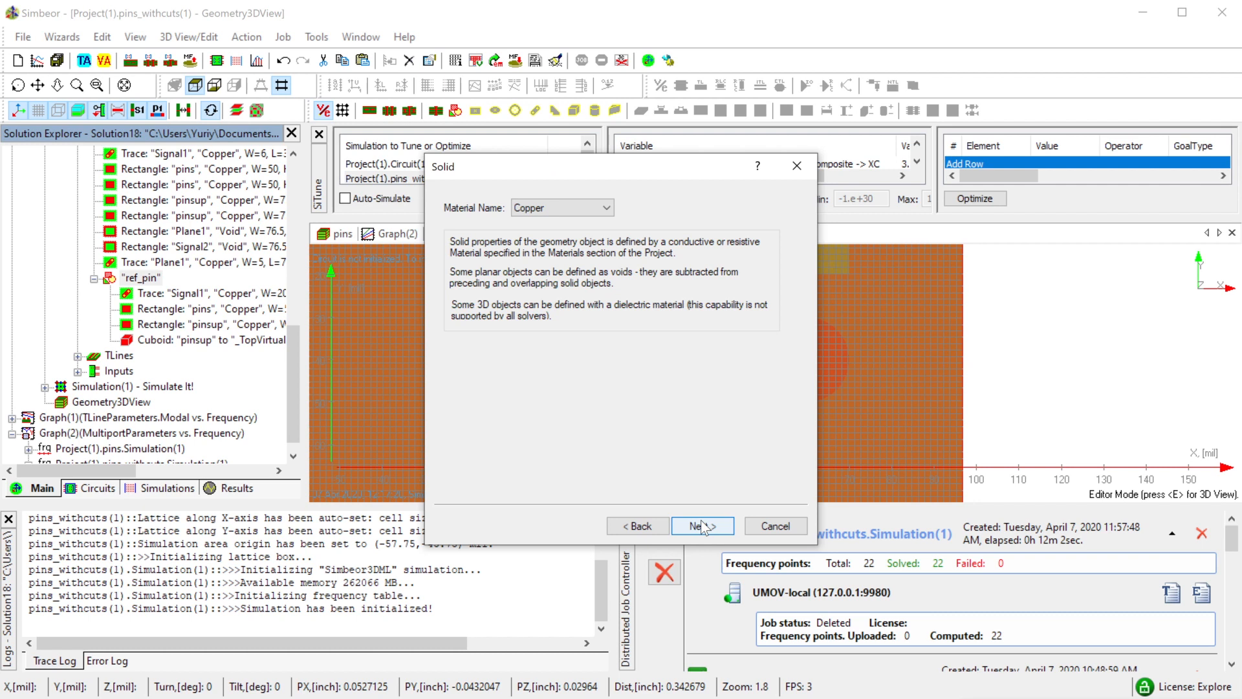
# - Make the cylindroid copper with a diameter of 8 mil and place it at X 0, Y -40 mil
pyautogui.click(703, 527)
pyautogui.click(527, 423)
pyautogui.doubleClick(526, 424)
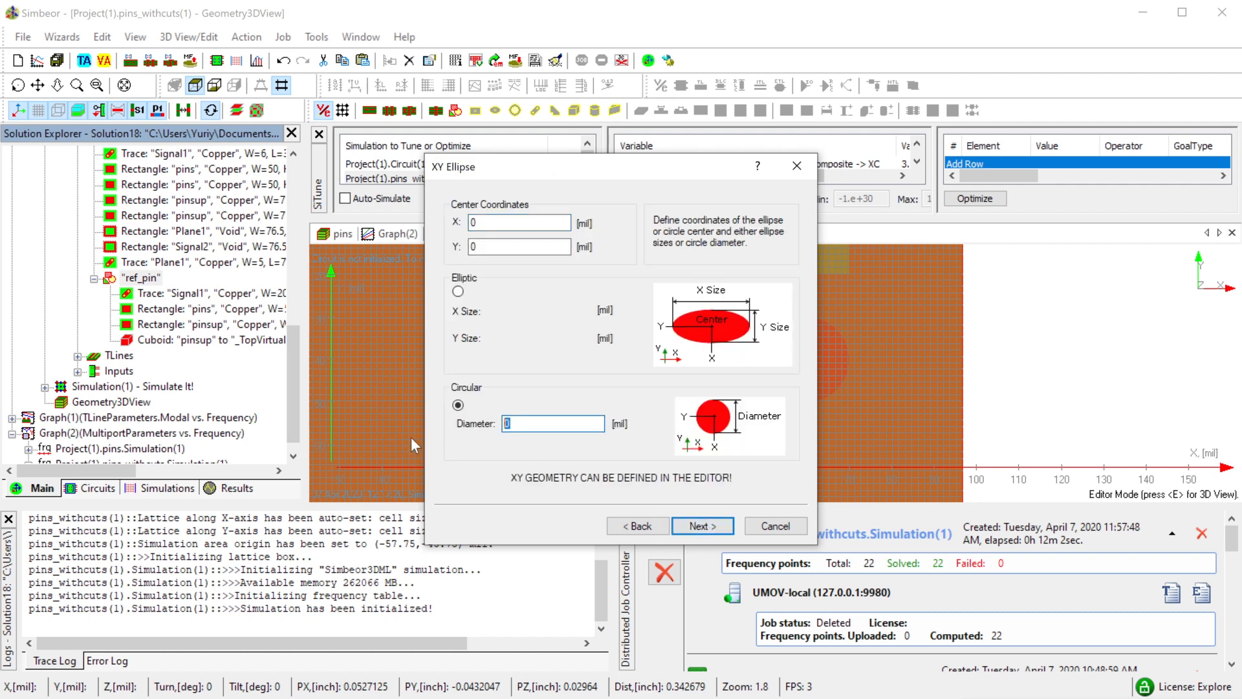
pyautogui.write('8')
pyautogui.click(729, 523)
pyautogui.click(728, 524)
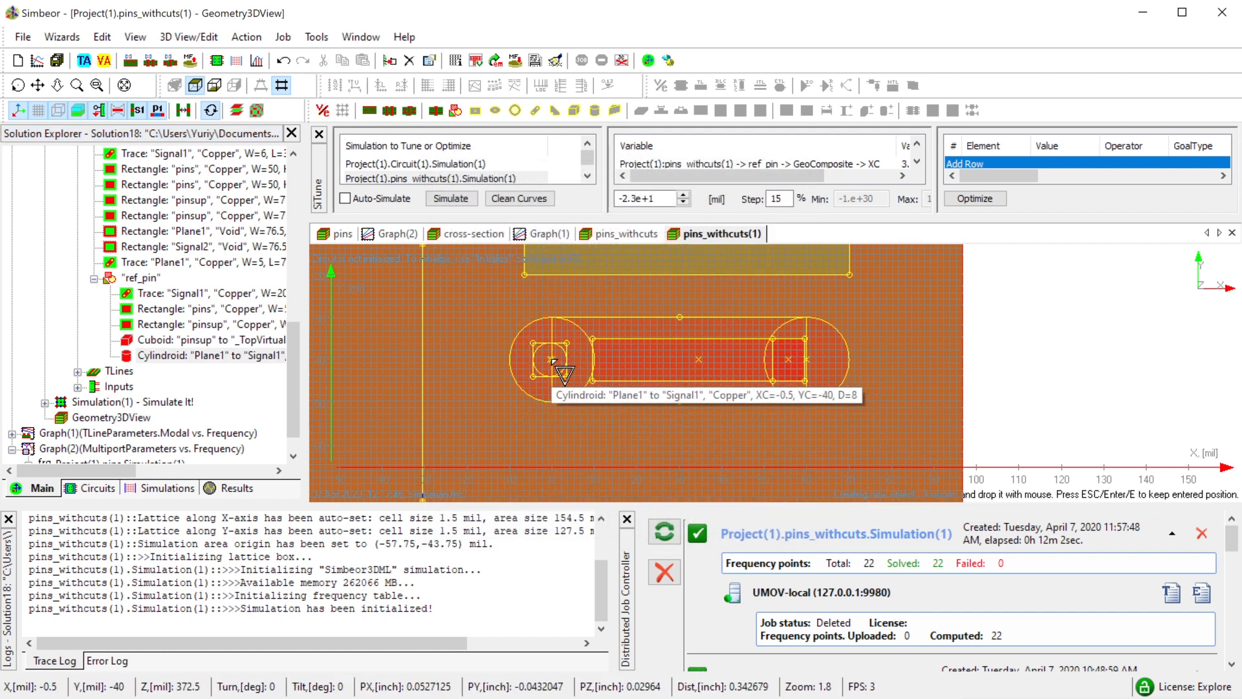
pyautogui.click(564, 373)
# - Set the ref_pin cylindroid's diameter to 10 mil
pyautogui.scroll(1, 575, 375)
pyautogui.doubleClick(204, 356)
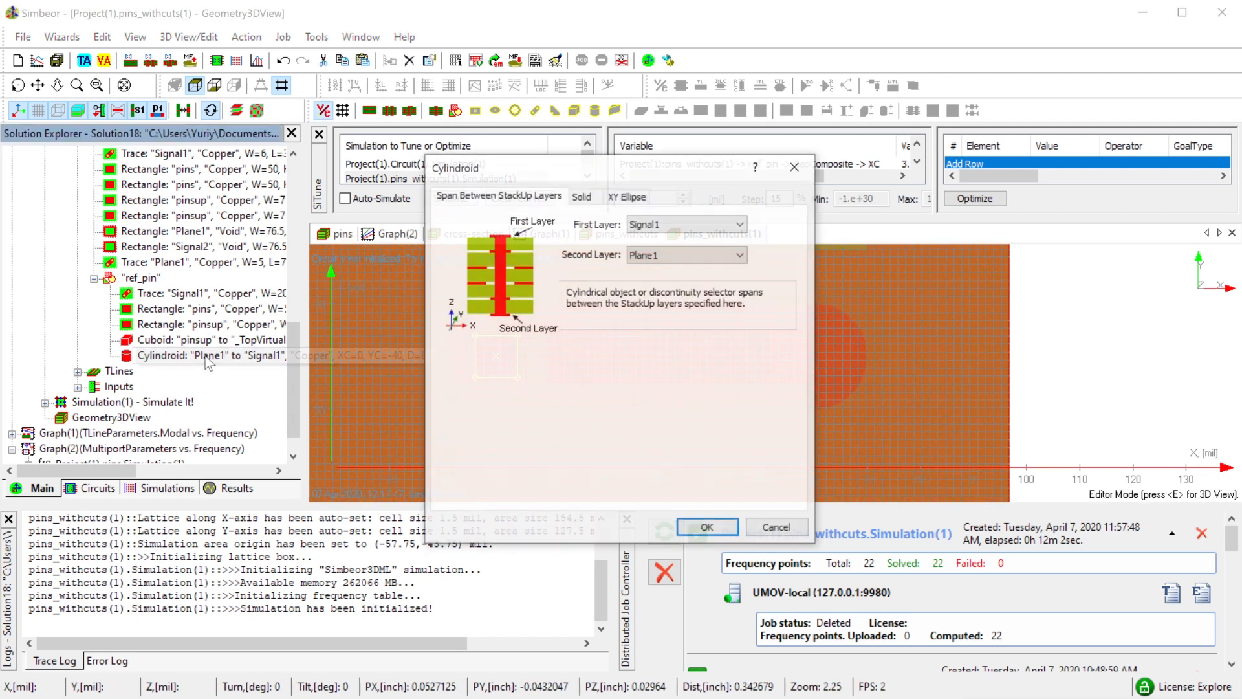
pyautogui.click(629, 196)
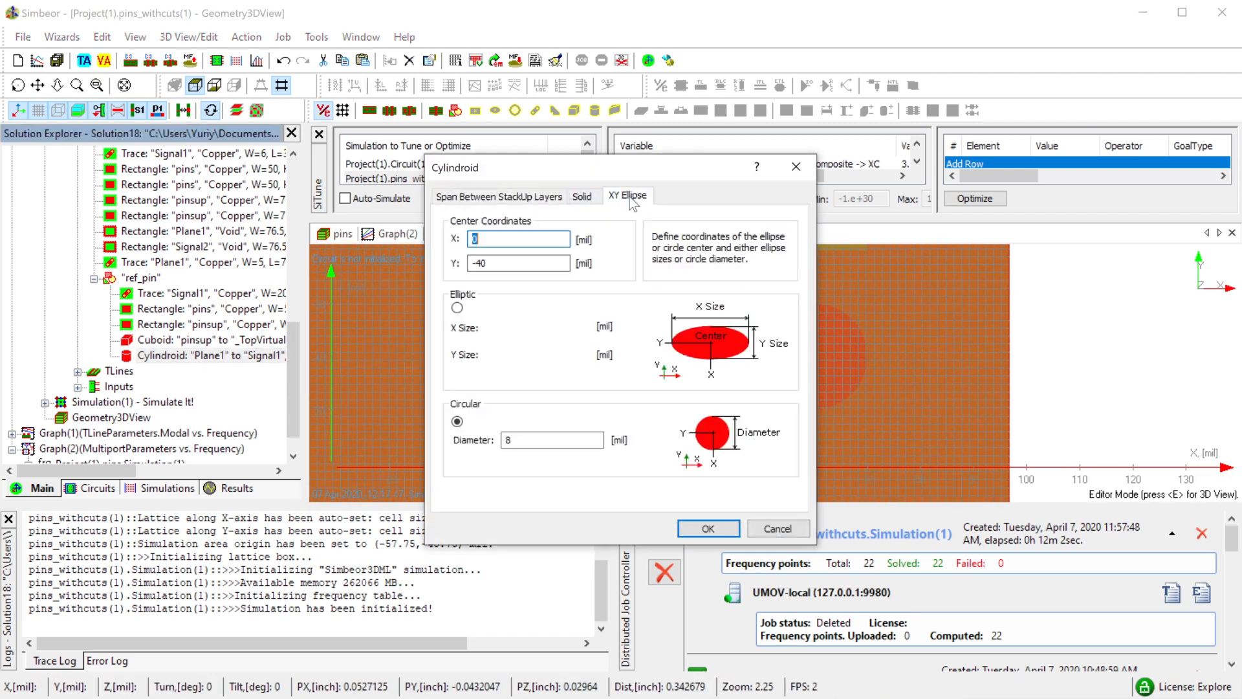
pyautogui.write('10')
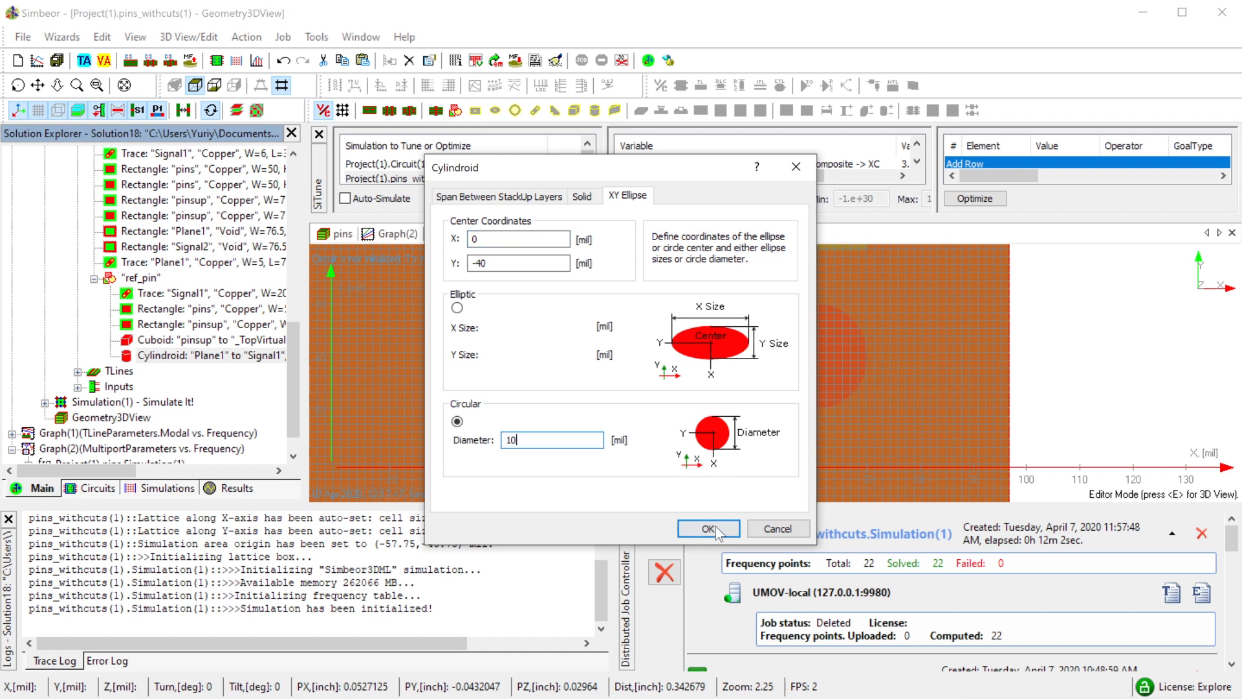
pyautogui.click(718, 529)
# - Duplicate the ref_pin composite by copying it and pasting it into the parent Composite Object of pins_withcuts(1)
pyautogui.press('e')
pyautogui.moveTo(775, 454); pyautogui.dragTo(711, 388)
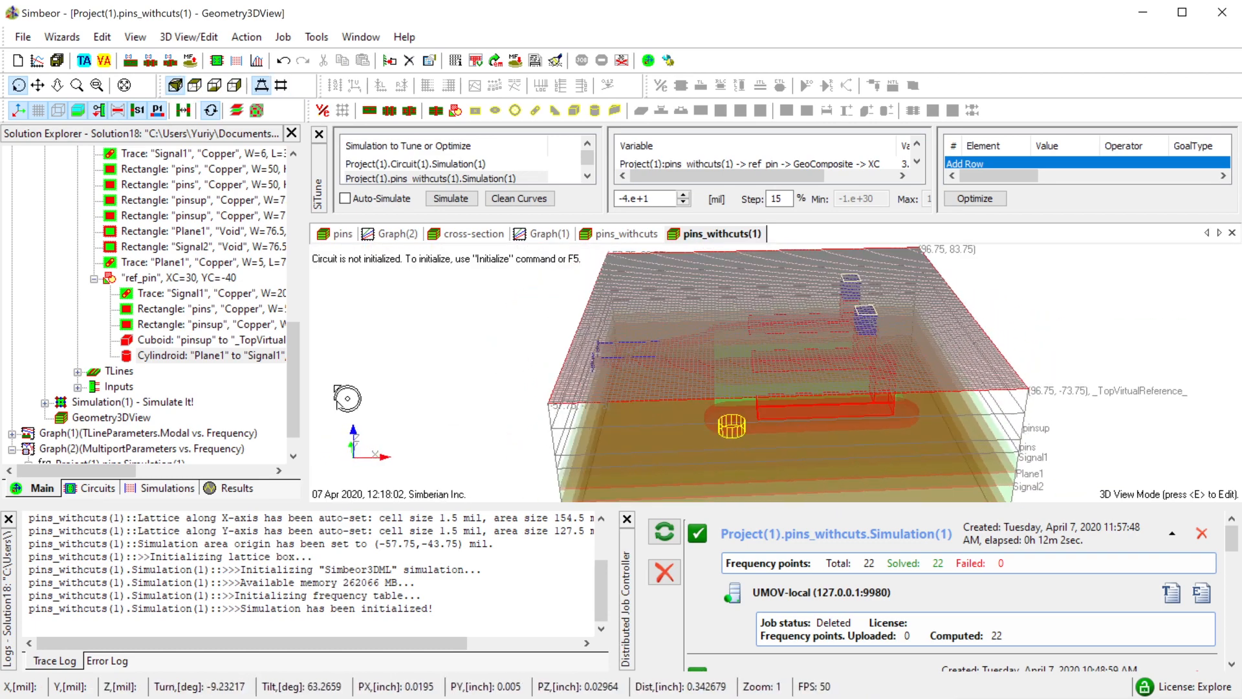
pyautogui.click(99, 290)
pyautogui.scroll(1, 130, 304)
pyautogui.click(139, 326)
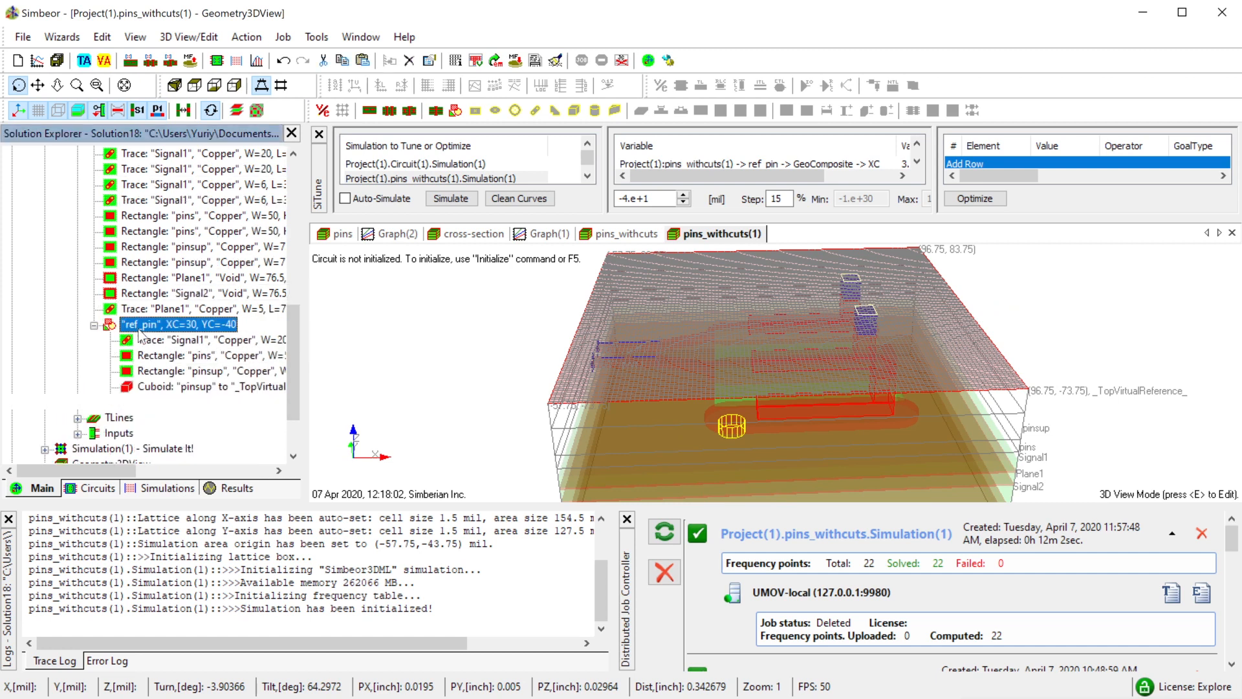
pyautogui.rightClick(147, 326)
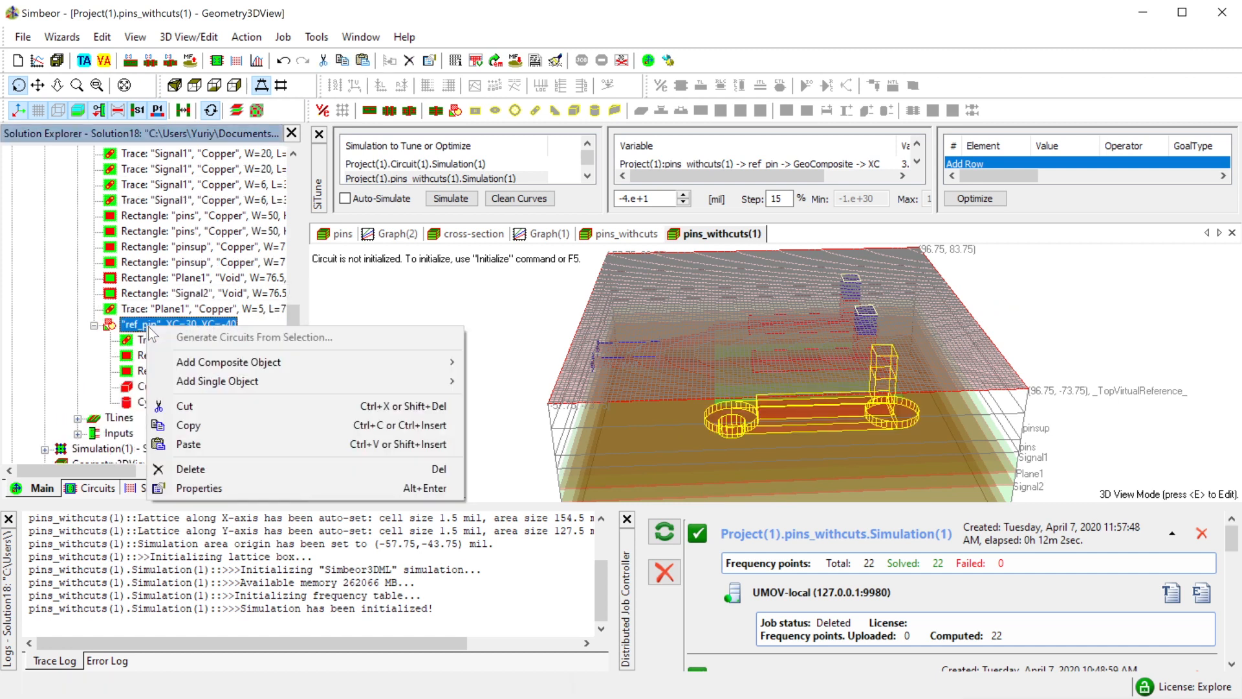
pyautogui.click(189, 426)
pyautogui.click(94, 326)
pyautogui.scroll(5, 111, 327)
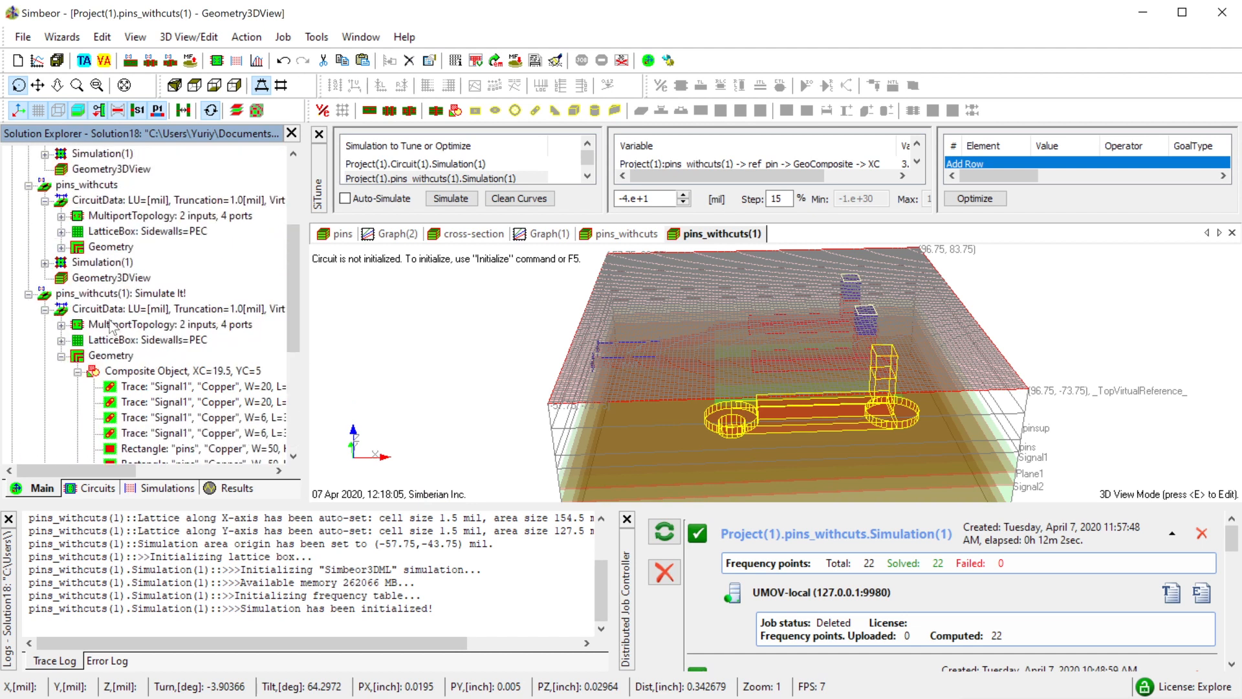
pyautogui.click(119, 374)
pyautogui.rightClick(130, 375)
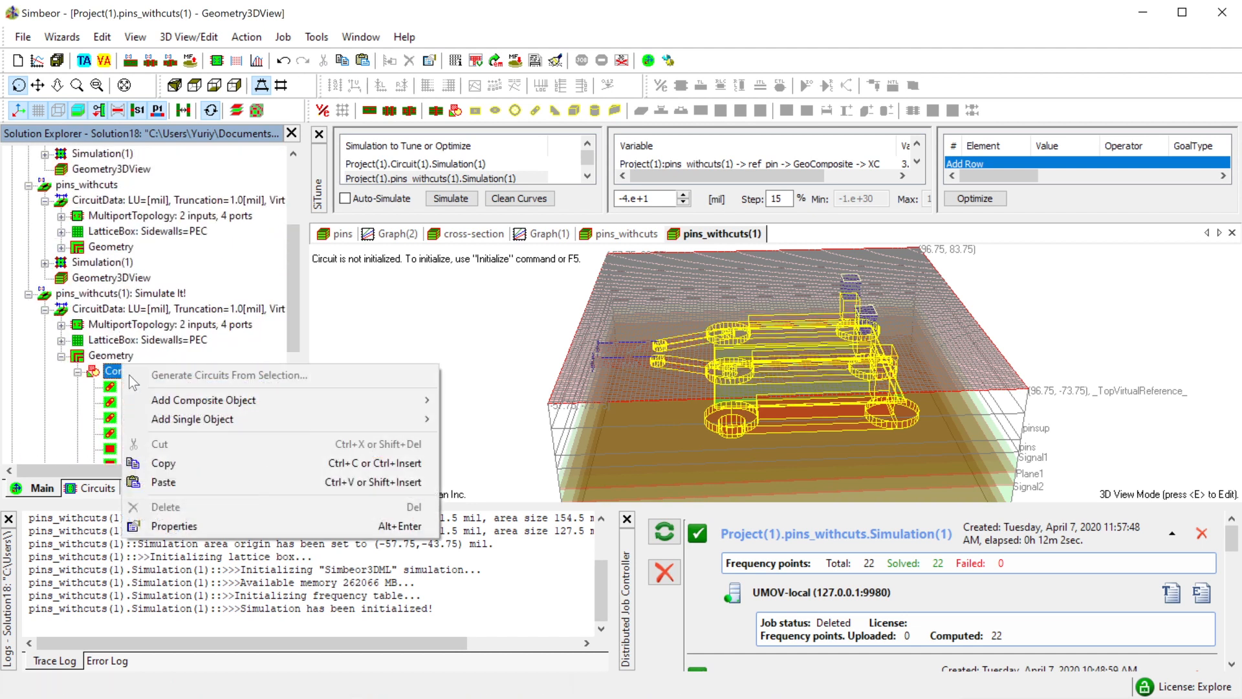
pyautogui.click(172, 487)
pyautogui.scroll(-1, 160, 417)
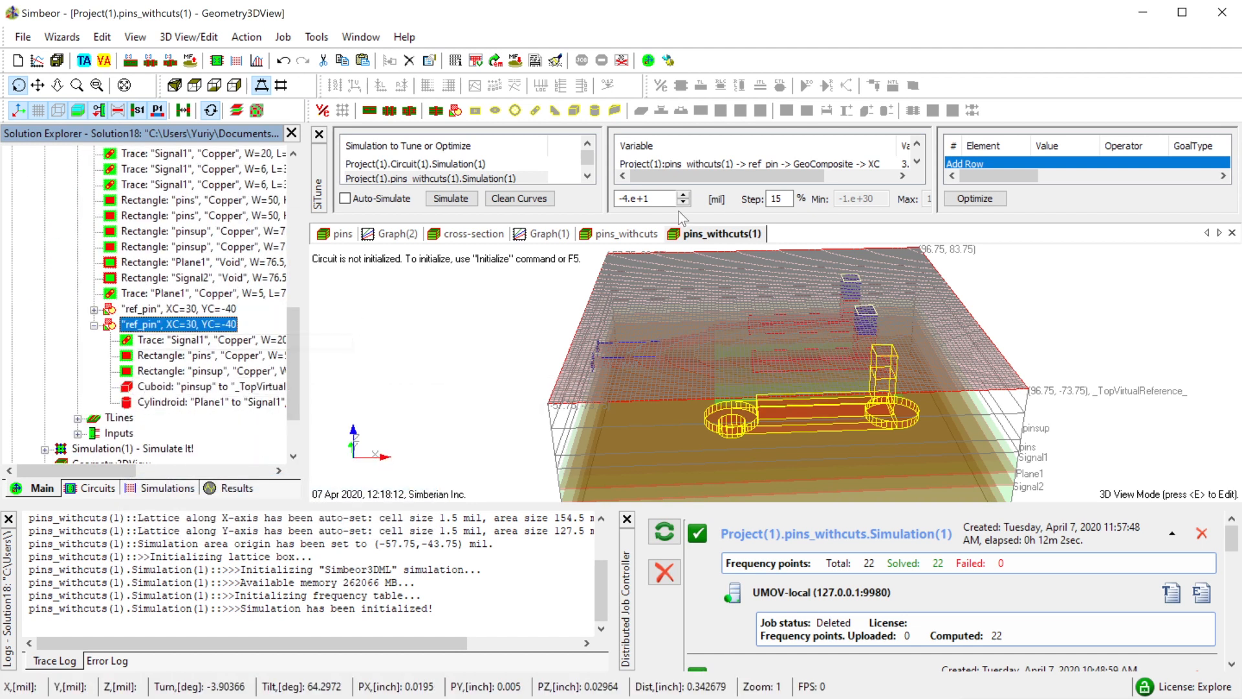
# - Replace the old ref_pin XC and YC tuning variables with those of the duplicated ref_pin in SiTune
pyautogui.moveTo(742, 219); pyautogui.dragTo(752, 314)
pyautogui.click(778, 166)
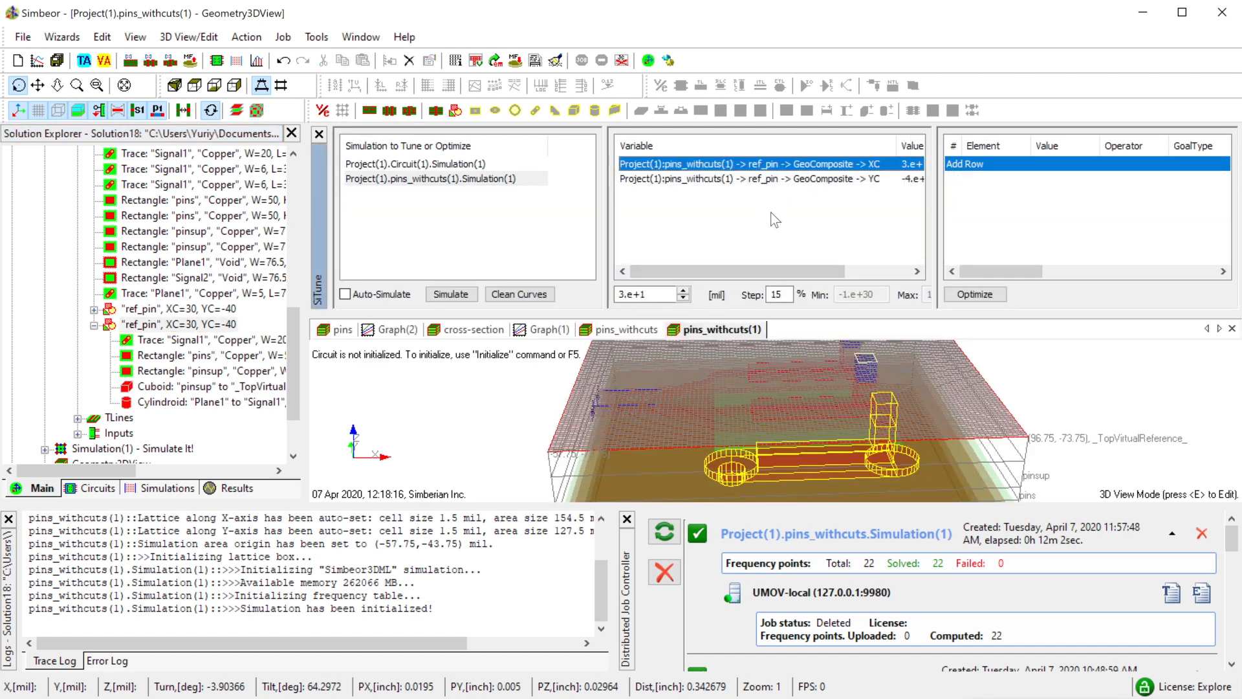
pyautogui.press('Delete')
pyautogui.press('Delete')
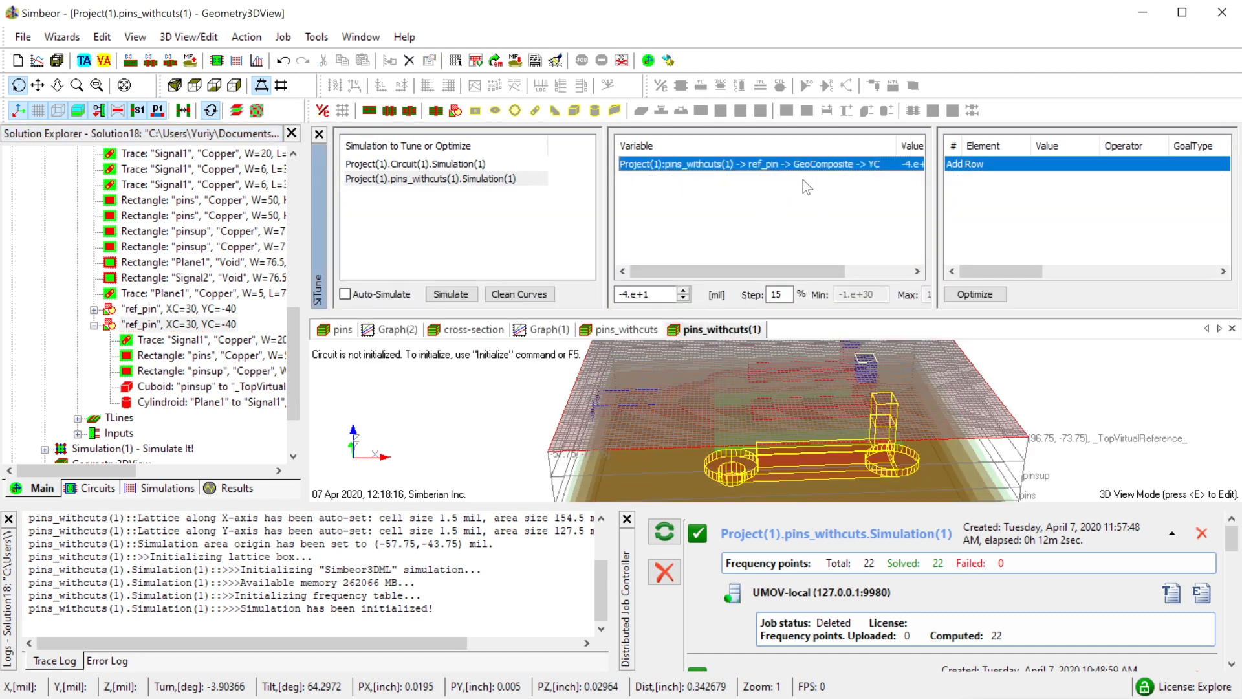
pyautogui.moveTo(166, 324); pyautogui.dragTo(756, 231)
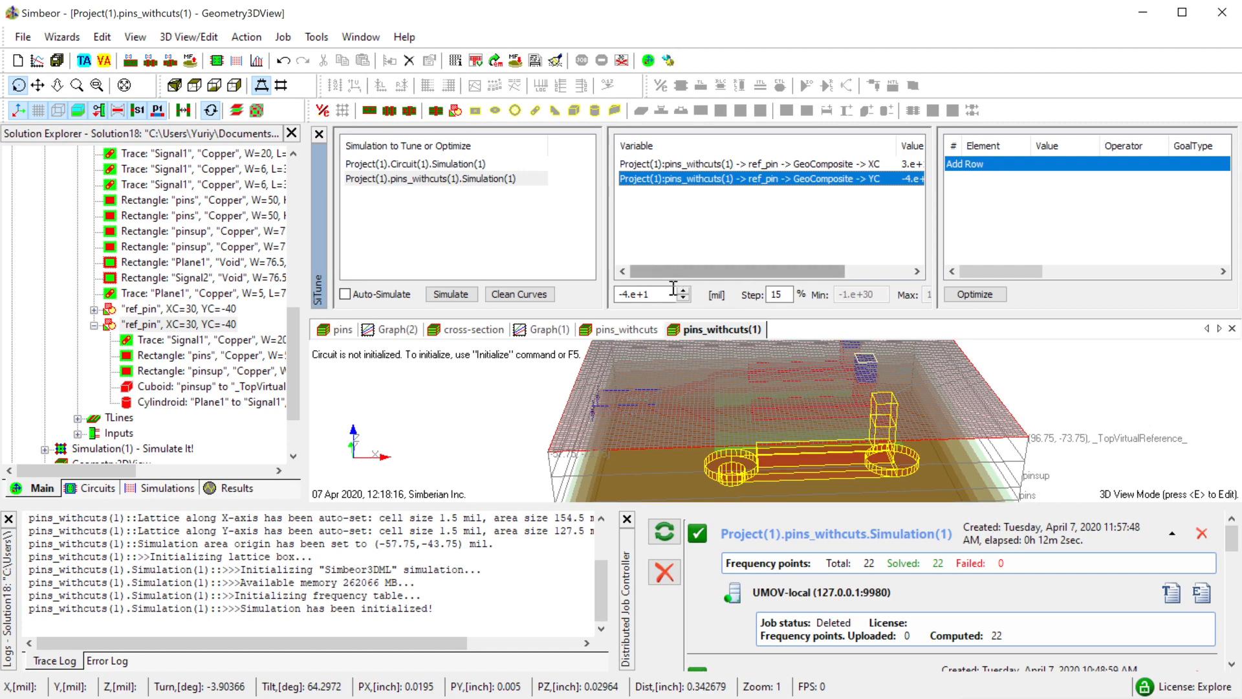
# - Set the duplicated ref_pin's YC to 80 mil and check its placement beside the signal pins
pyautogui.click(766, 427)
pyautogui.moveTo(767, 427); pyautogui.dragTo(832, 472)
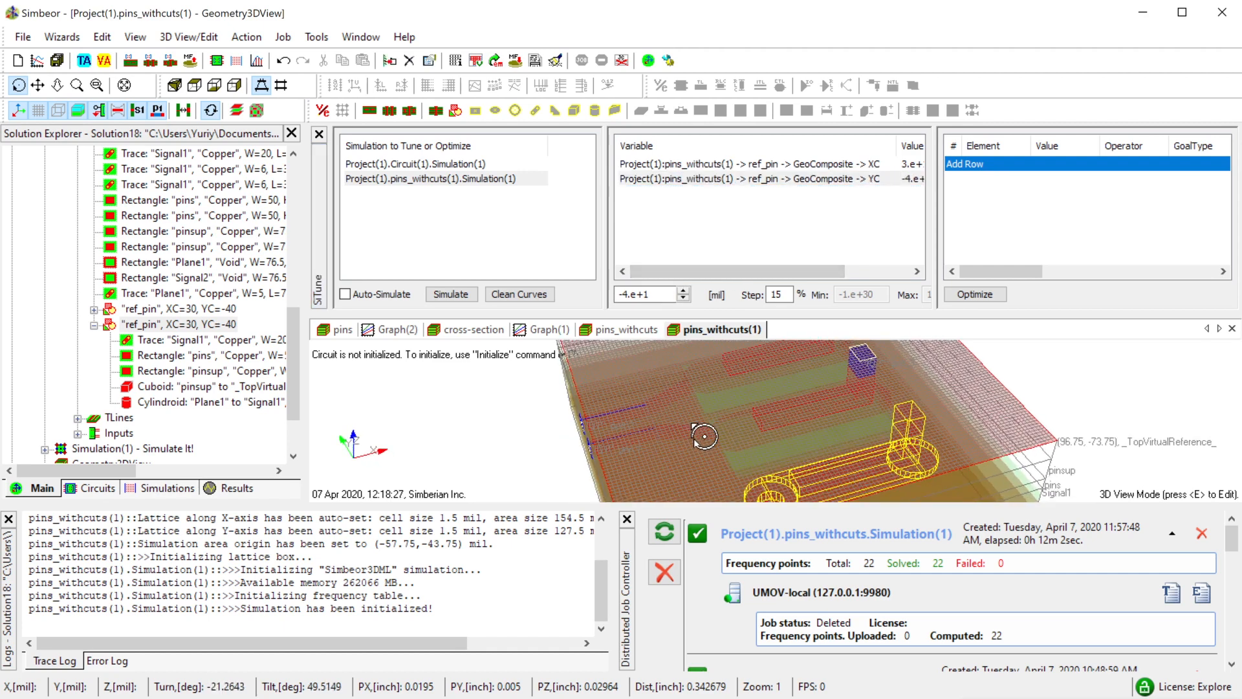
pyautogui.moveTo(704, 436); pyautogui.dragTo(832, 465)
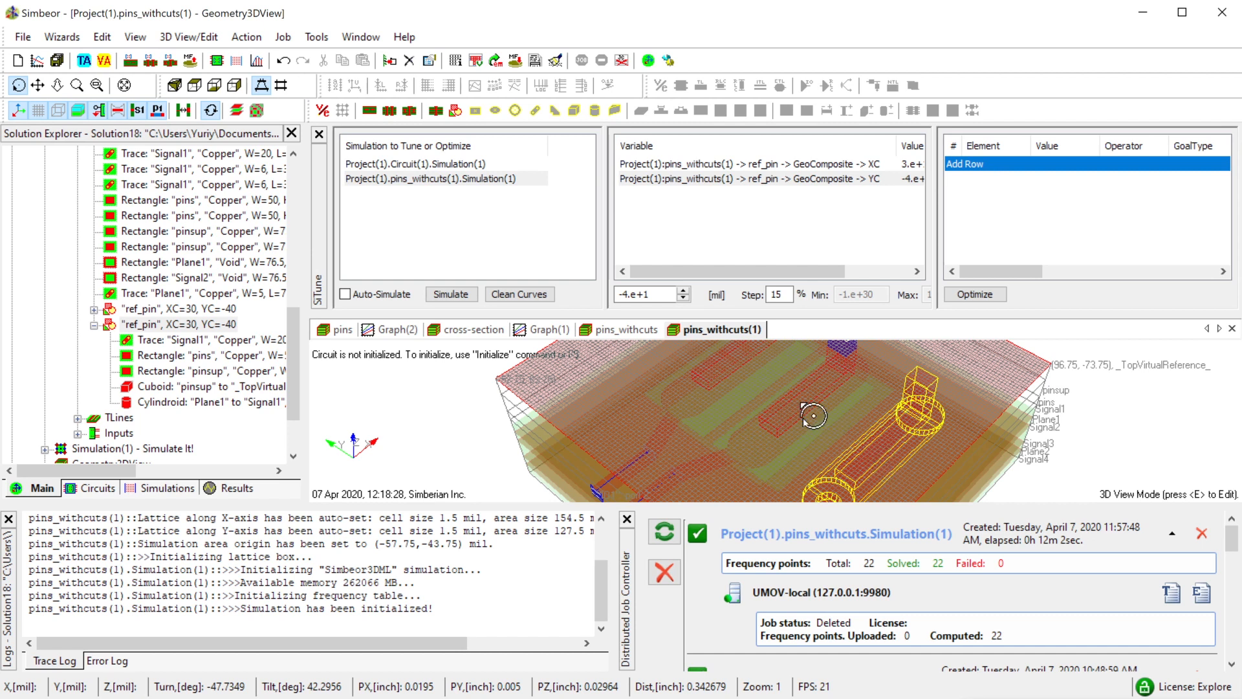
pyautogui.doubleClick(656, 295)
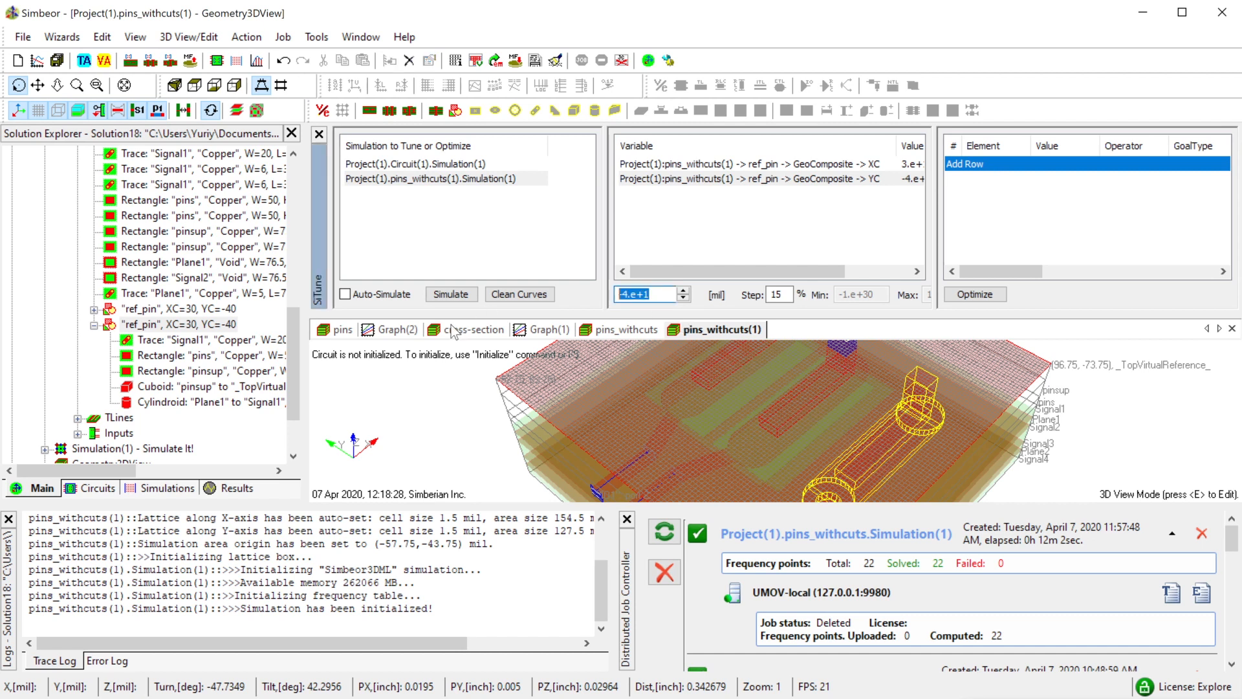
pyautogui.write('80')
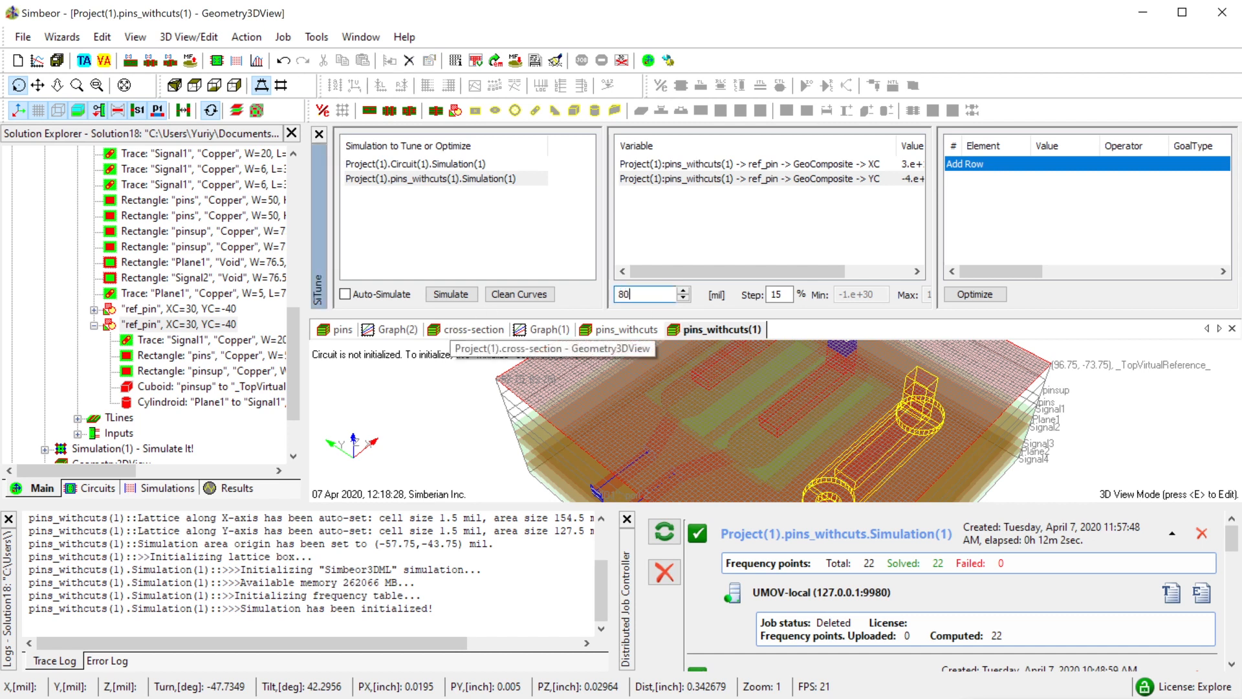
pyautogui.press('Return')
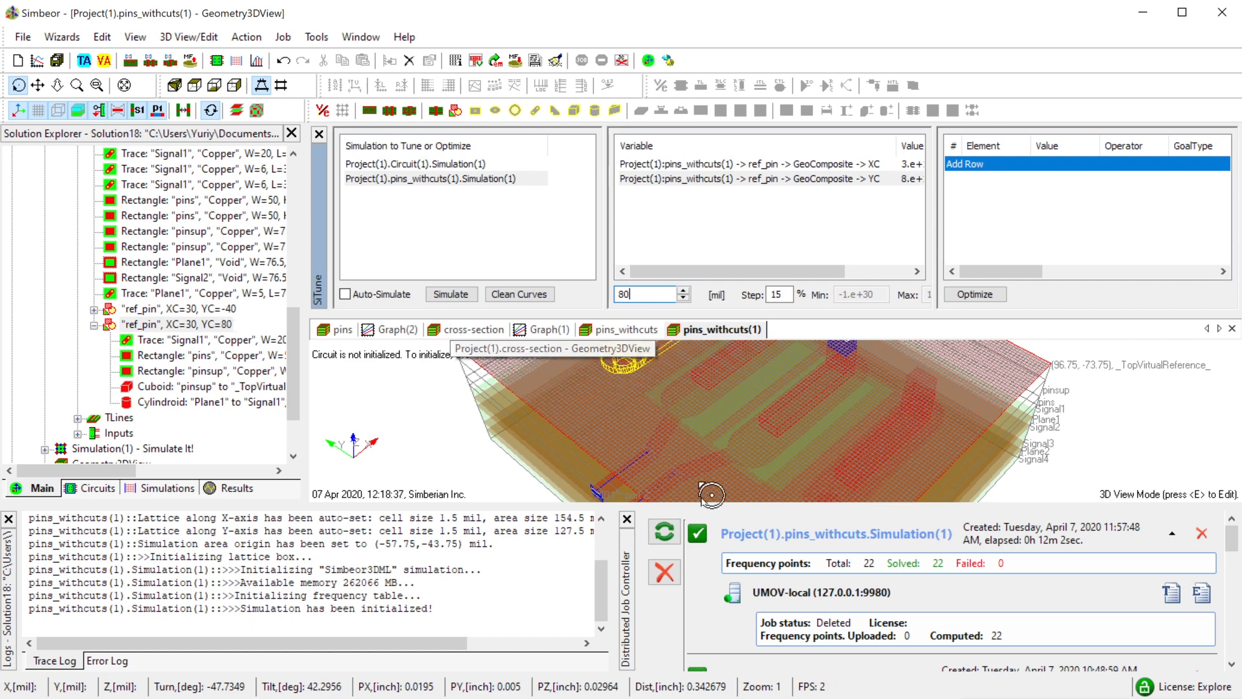
pyautogui.moveTo(718, 361); pyautogui.dragTo(750, 345)
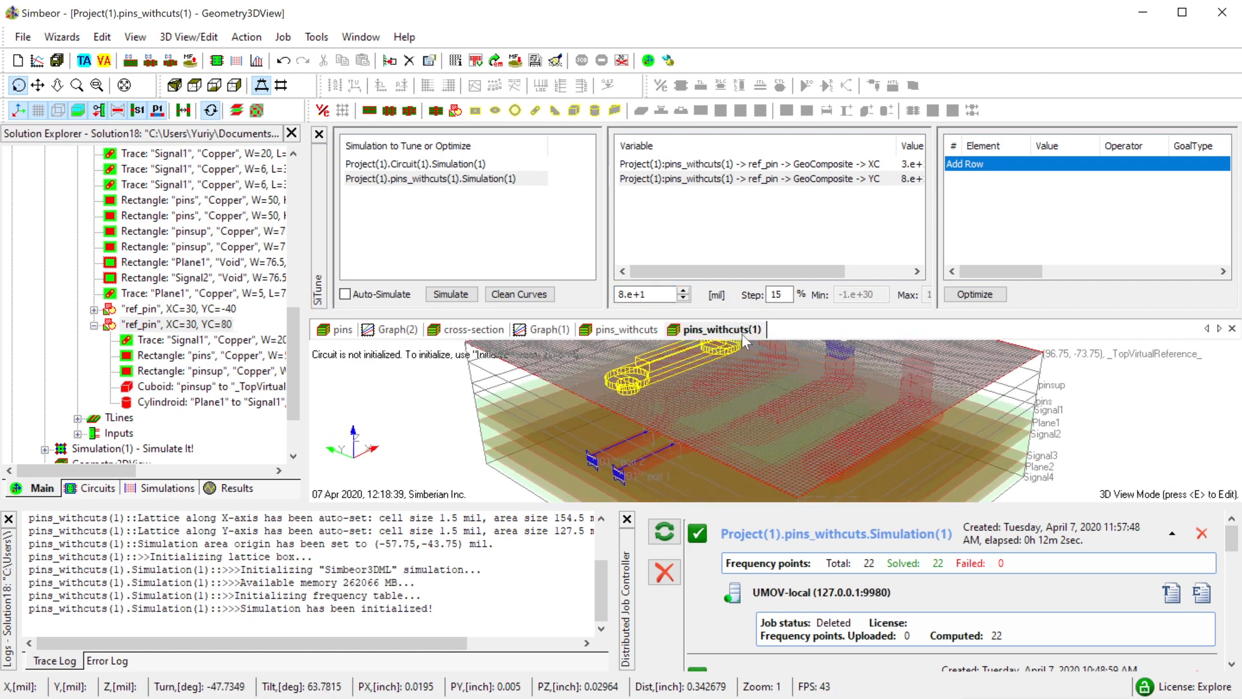
pyautogui.scroll(-2, 751, 388)
pyautogui.moveTo(758, 429); pyautogui.dragTo(754, 437)
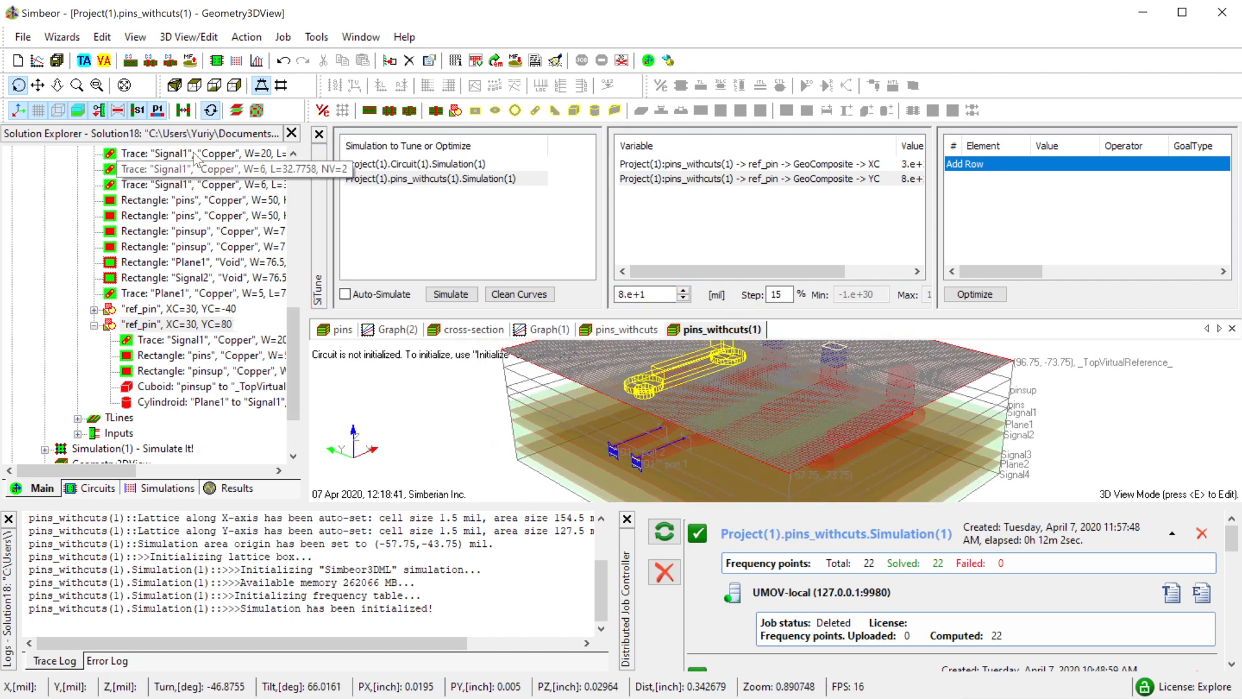
# - Remove the pins_withcuts(1) simulation from the SiTune list and close SiTune
pyautogui.click(368, 181)
pyautogui.press('Delete')
pyautogui.click(319, 135)
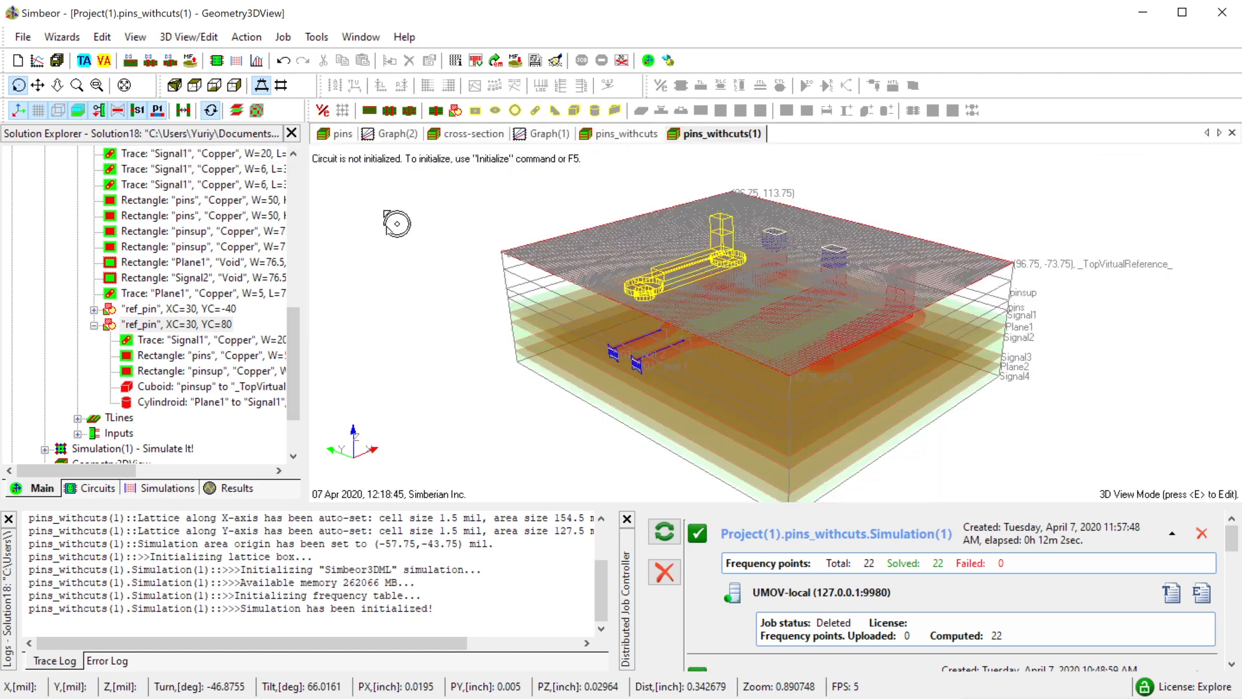
# - Hide the lattice grid, then build and verify the simulation model of pins_withcuts(1) and inspect its mesh in 3D
pyautogui.scroll(3, 611, 337)
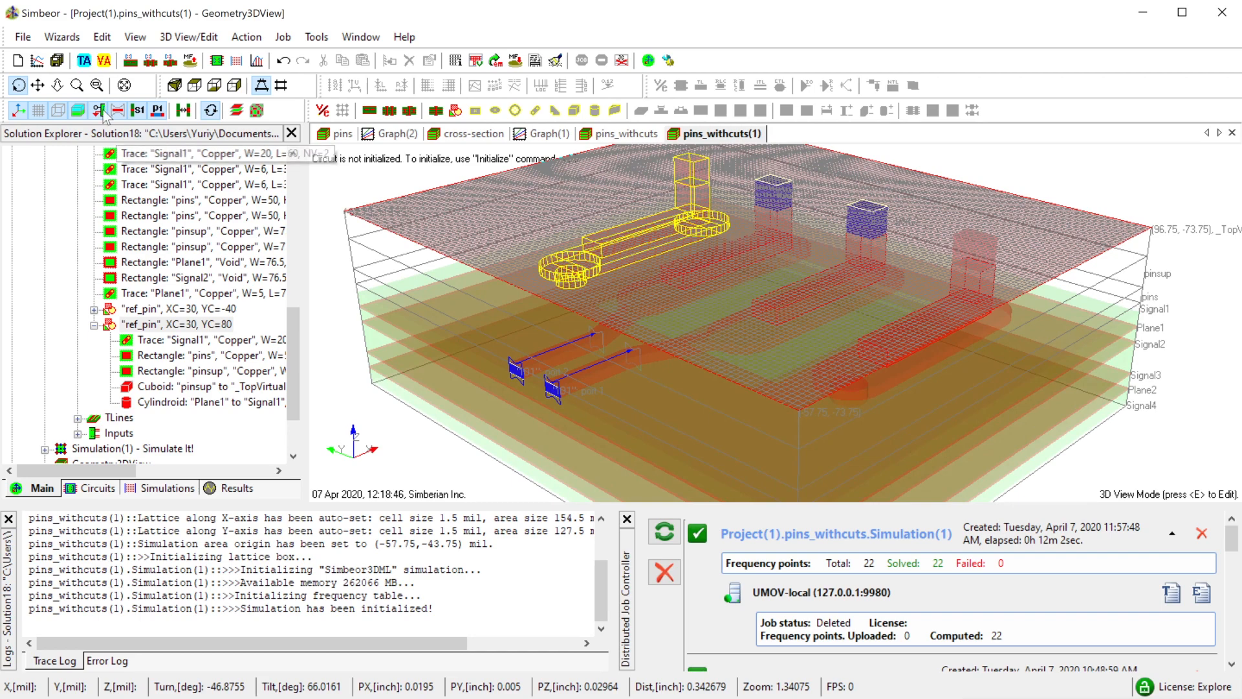
pyautogui.scroll(2, 673, 356)
pyautogui.moveTo(693, 379); pyautogui.dragTo(431, 366)
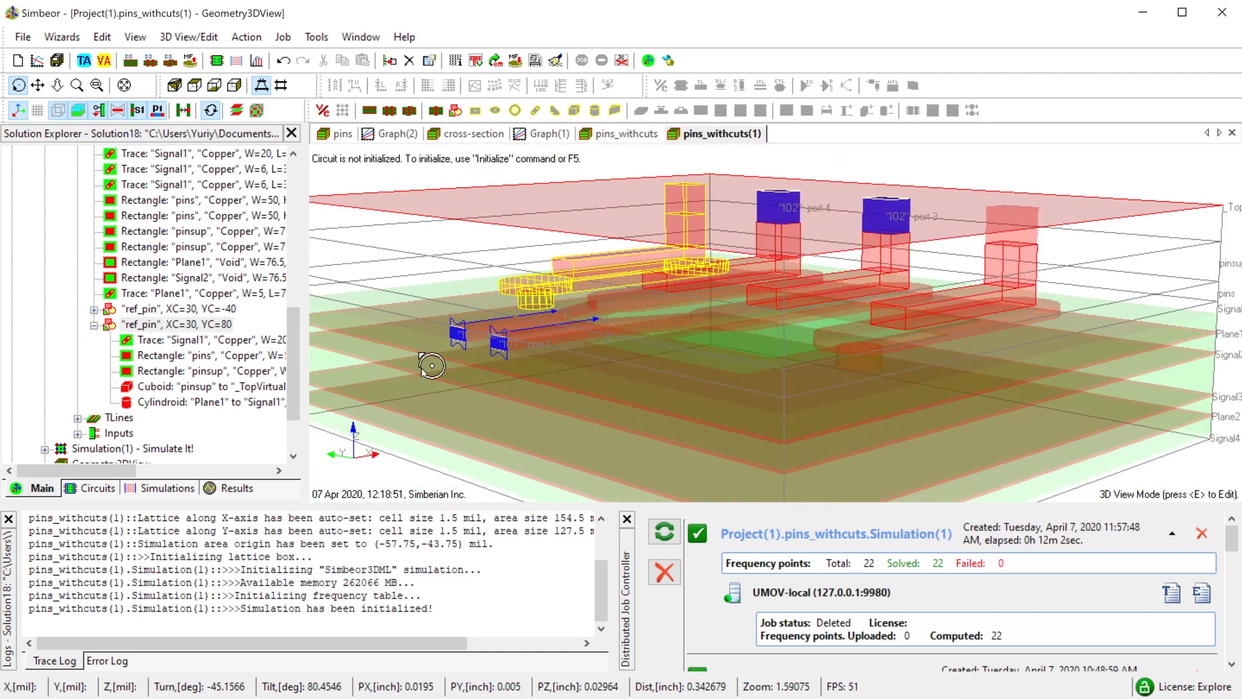
pyautogui.scroll(-1, 130, 408)
pyautogui.click(113, 405)
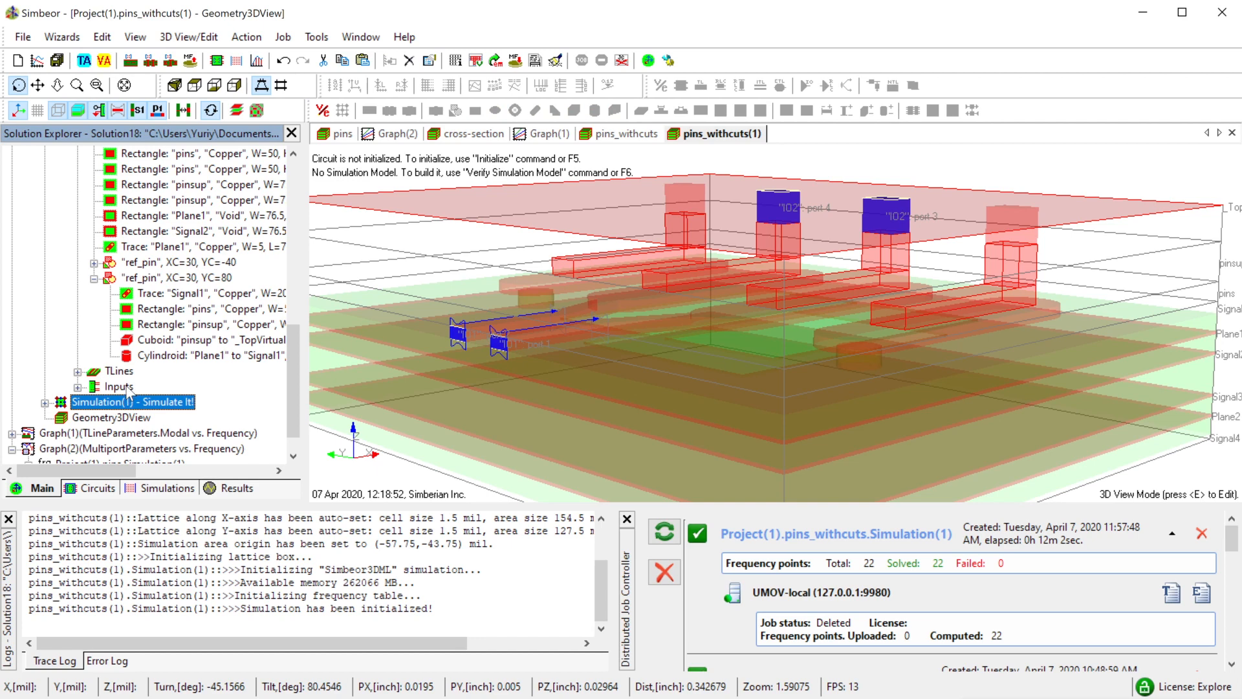
pyautogui.press('F6')
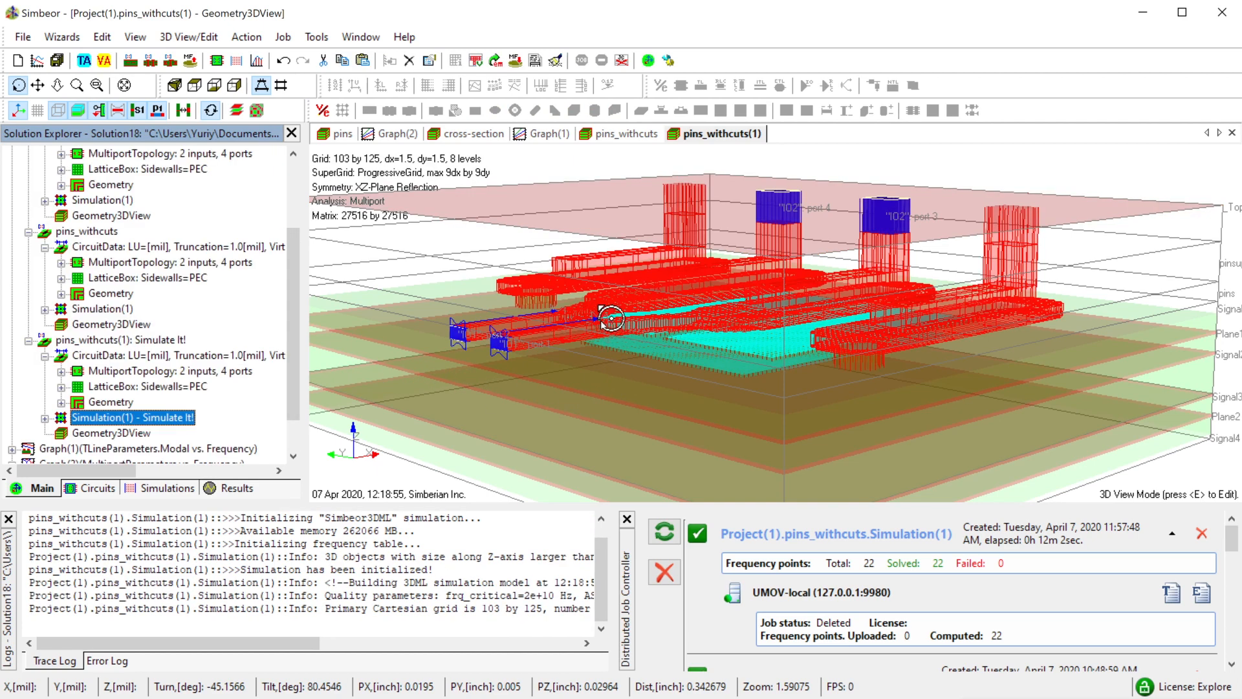
pyautogui.moveTo(611, 319); pyautogui.dragTo(498, 326)
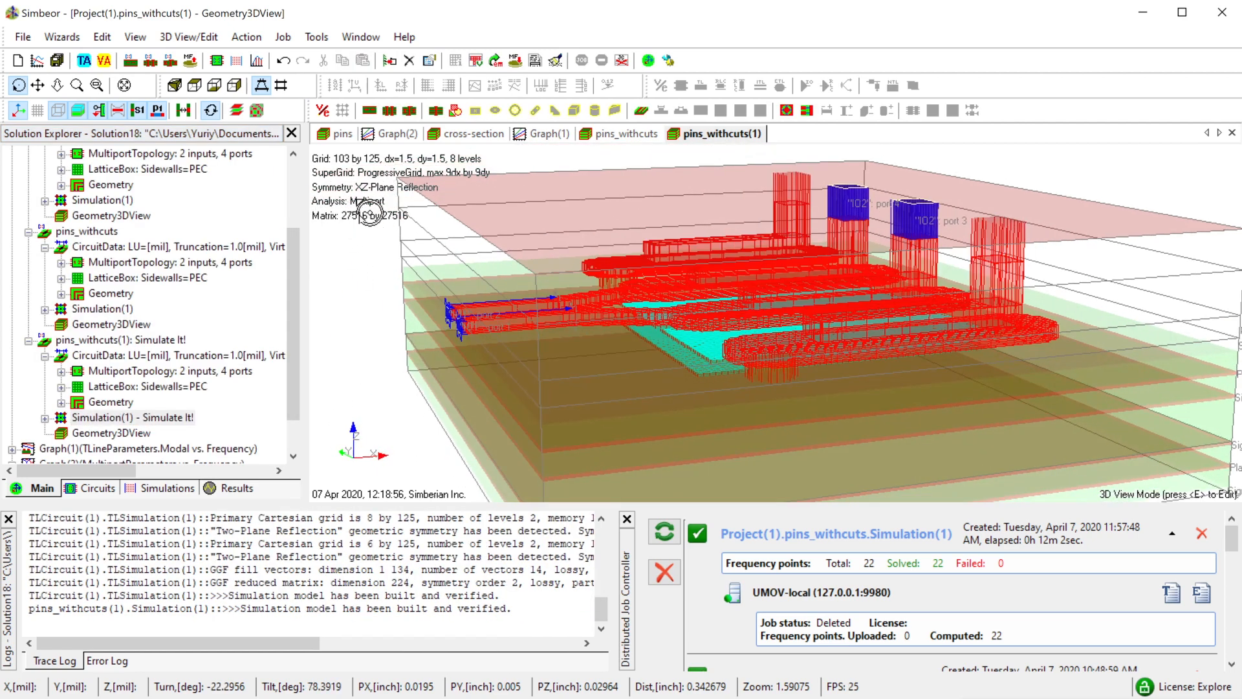
pyautogui.moveTo(417, 258); pyautogui.dragTo(555, 298)
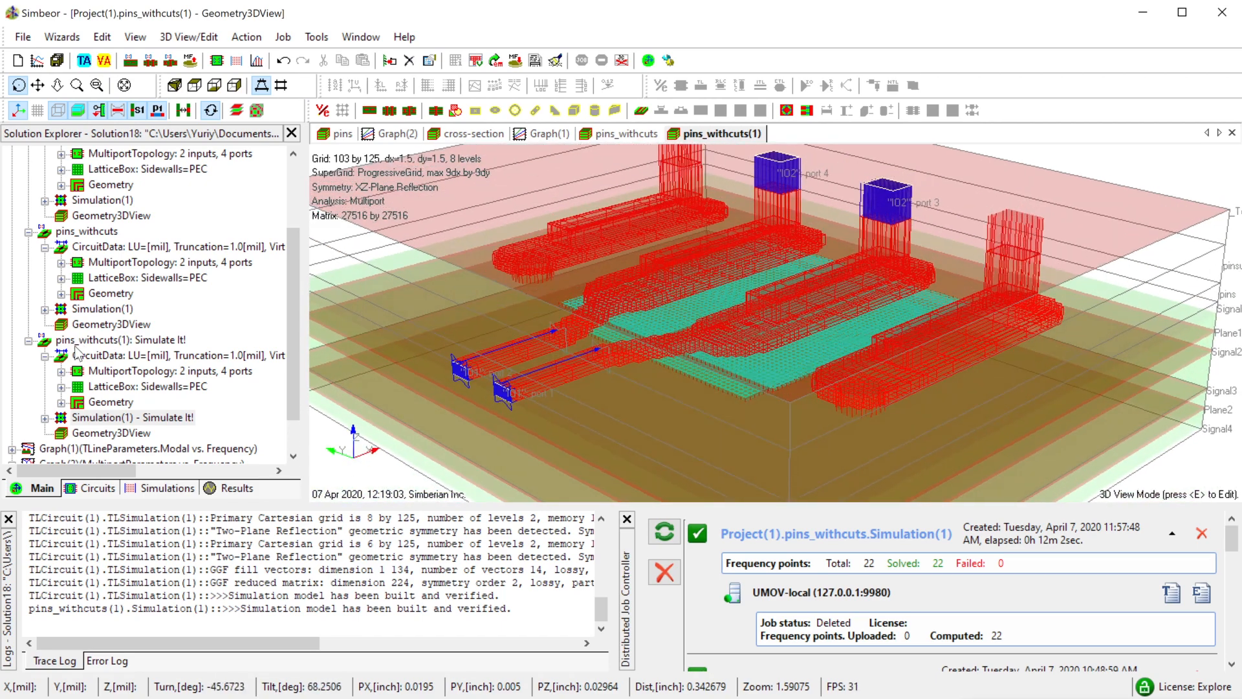
# - Run Simulation(1) of the pins_withcuts(1) circuit
pyautogui.scroll(-1, 86, 388)
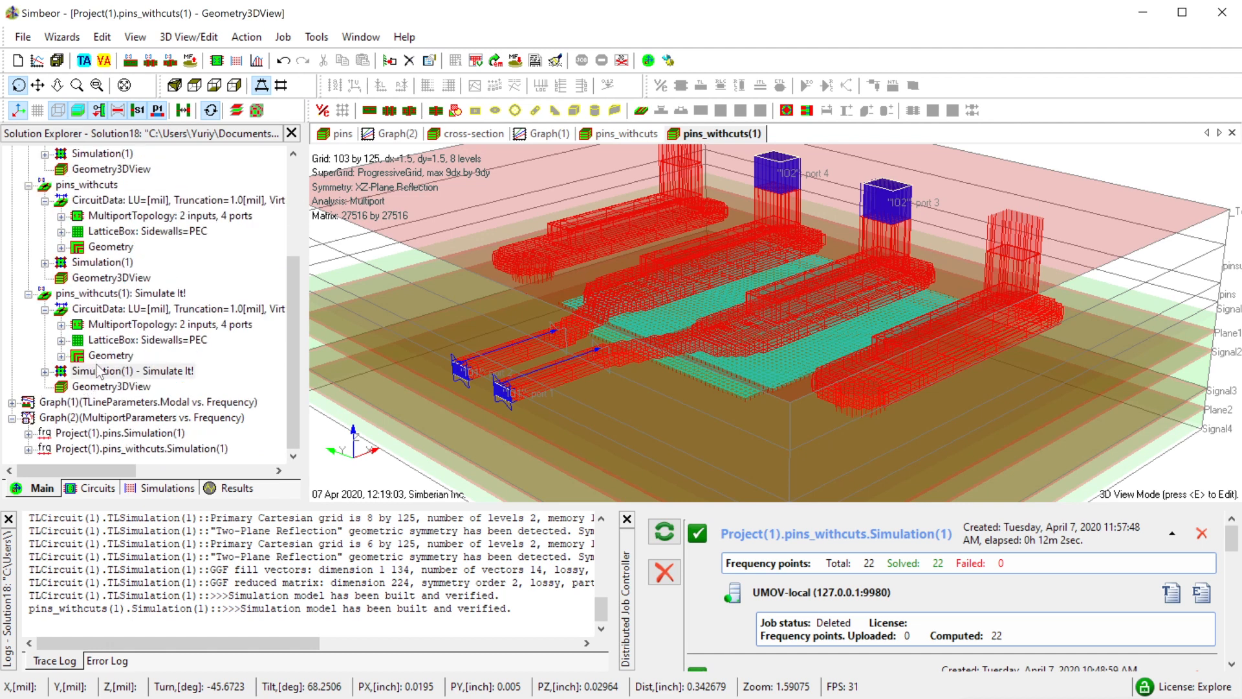
pyautogui.click(99, 371)
pyautogui.click(496, 60)
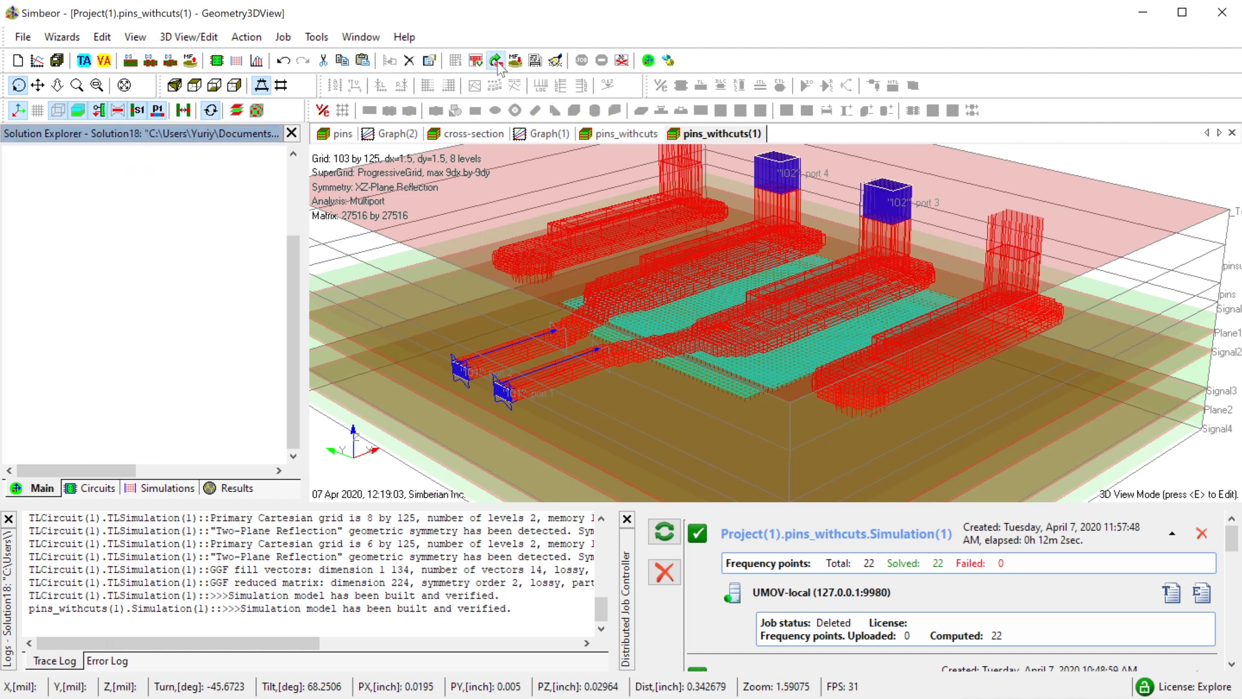
# - Add Simulation(1) of the pins_withcuts(1) circuit in Project(1) as a data source on Graph(2), proceeding to element selection
pyautogui.click(552, 134)
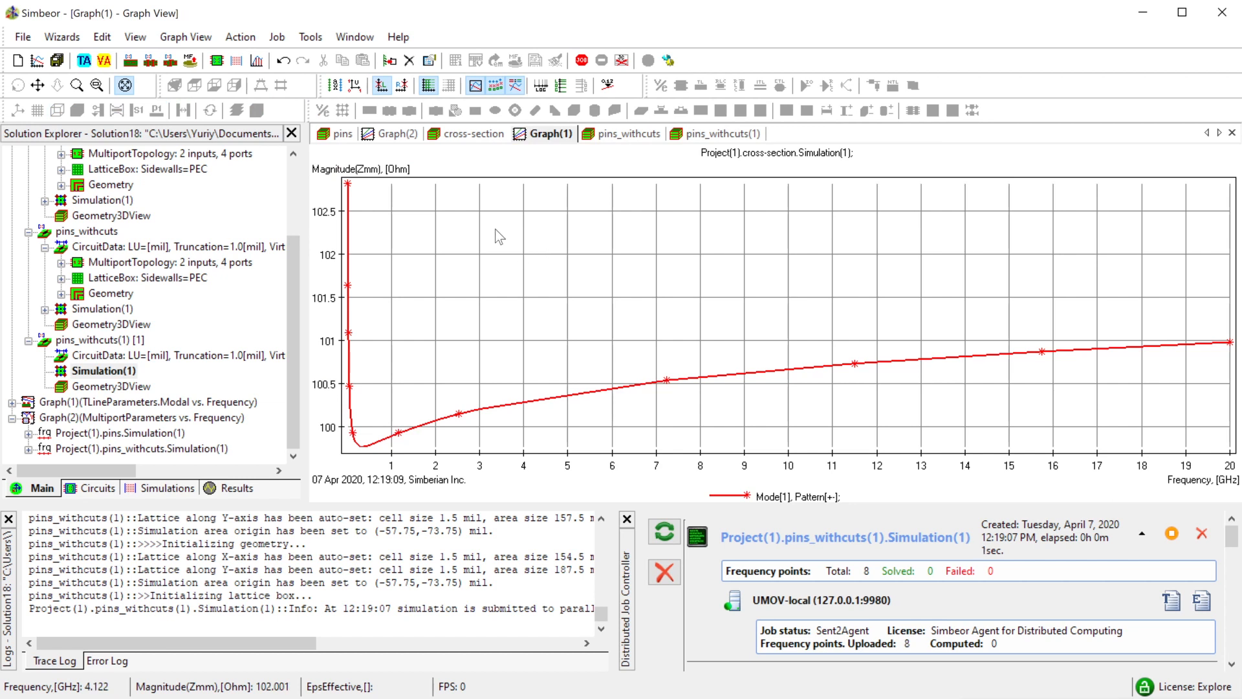
pyautogui.click(394, 135)
pyautogui.rightClick(590, 310)
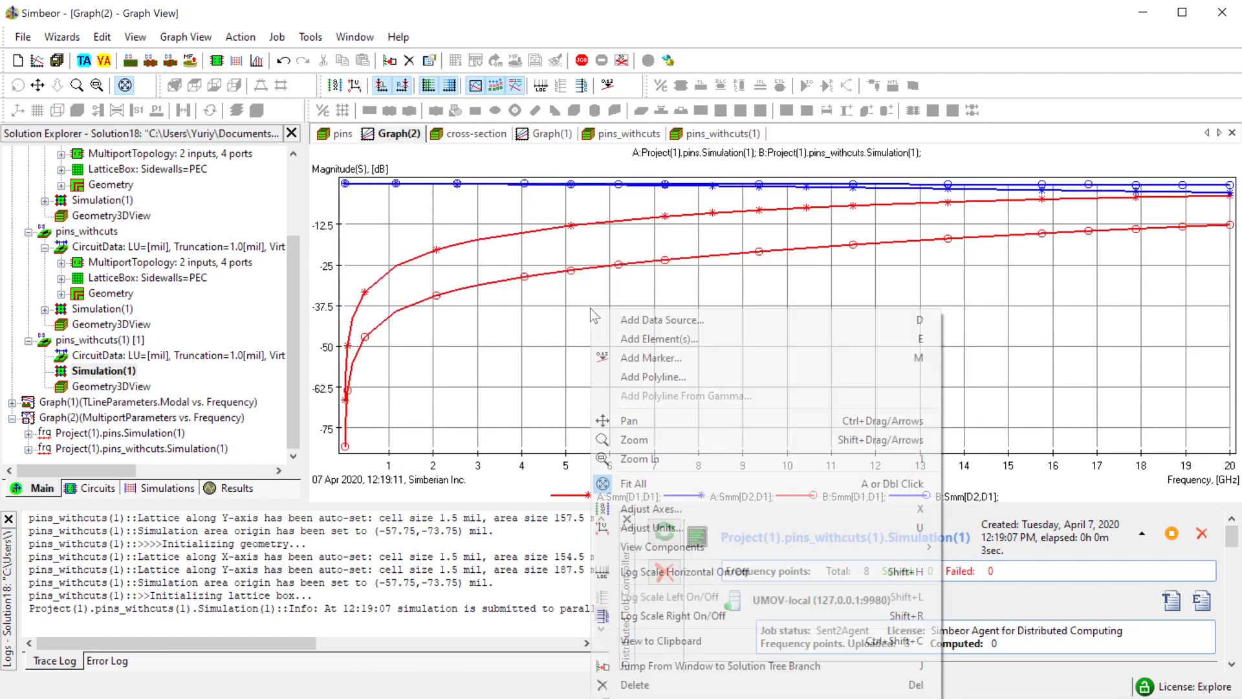
pyautogui.click(613, 322)
pyautogui.click(738, 445)
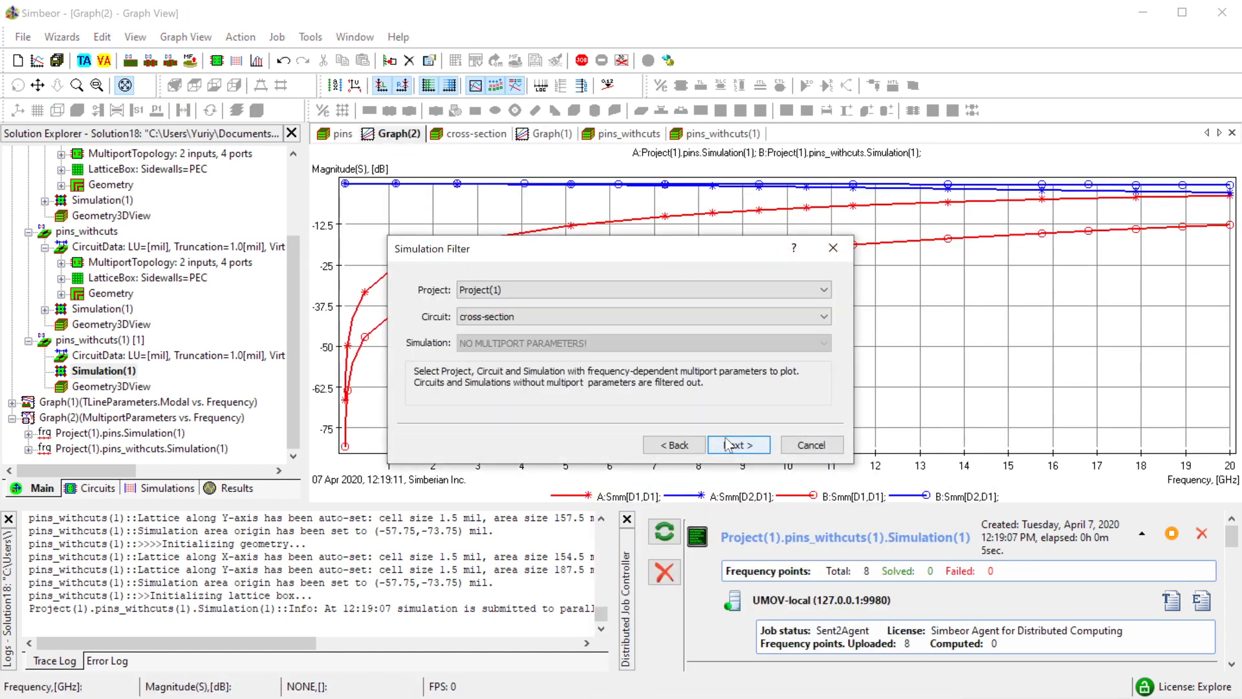
pyautogui.click(824, 316)
pyautogui.click(503, 366)
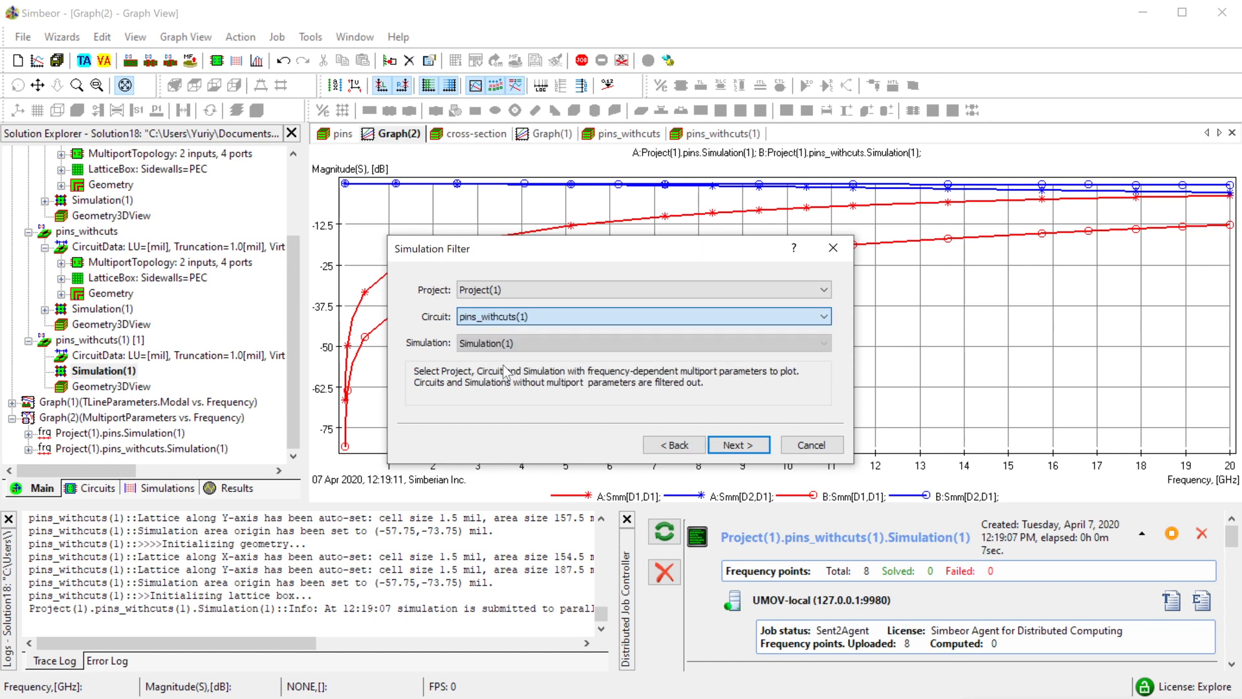
pyautogui.click(506, 344)
pyautogui.click(506, 357)
pyautogui.click(737, 445)
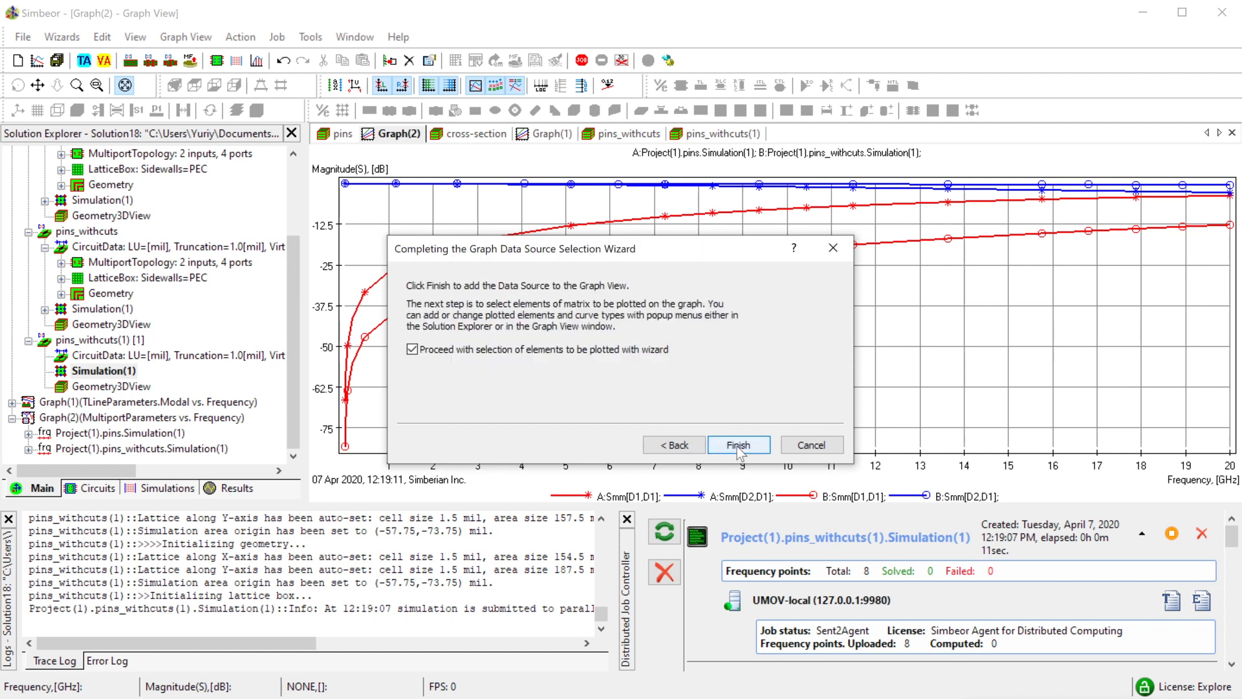
pyautogui.click(736, 445)
# - Plot matrix elements 1,1 and 2,1 of the pins_withcuts(1) simulation on Graph(2)
pyautogui.click(705, 527)
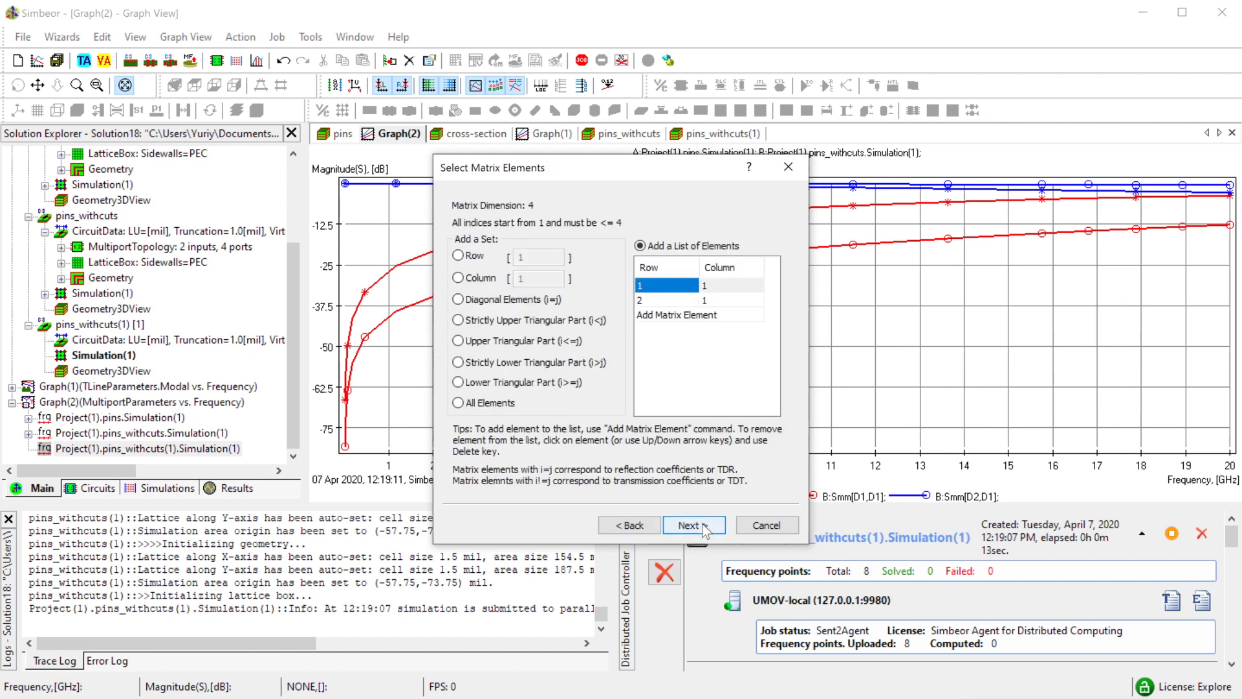
pyautogui.click(693, 526)
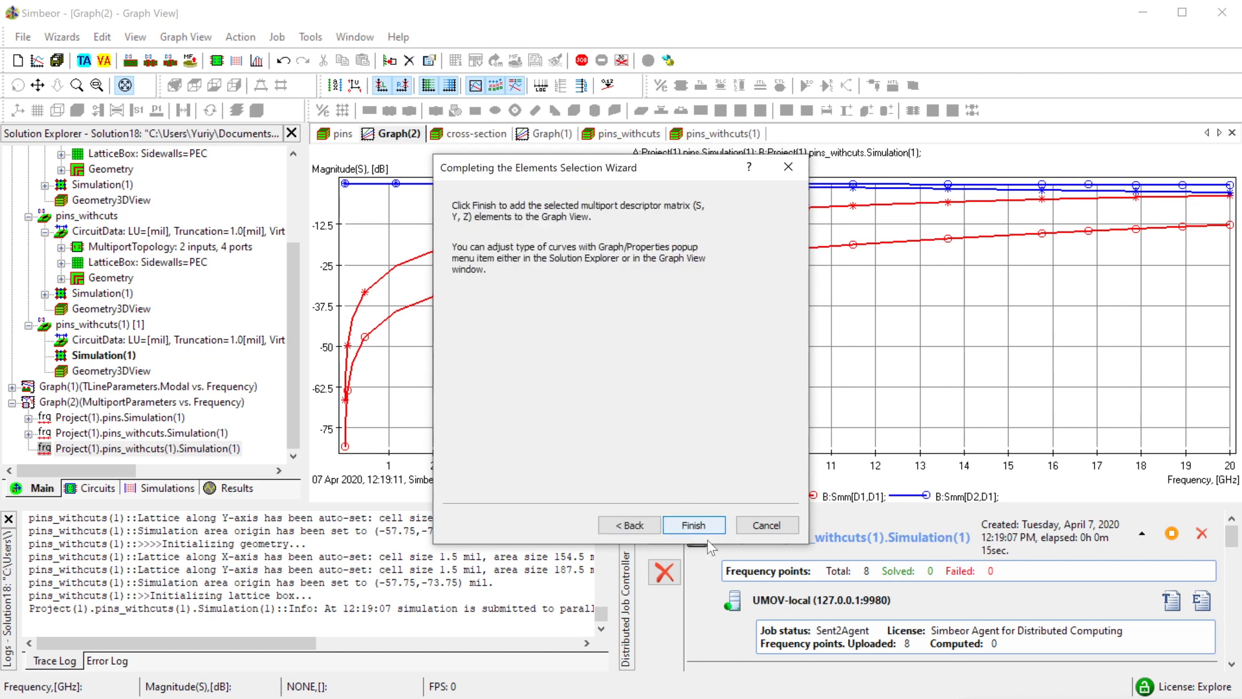
pyautogui.click(694, 525)
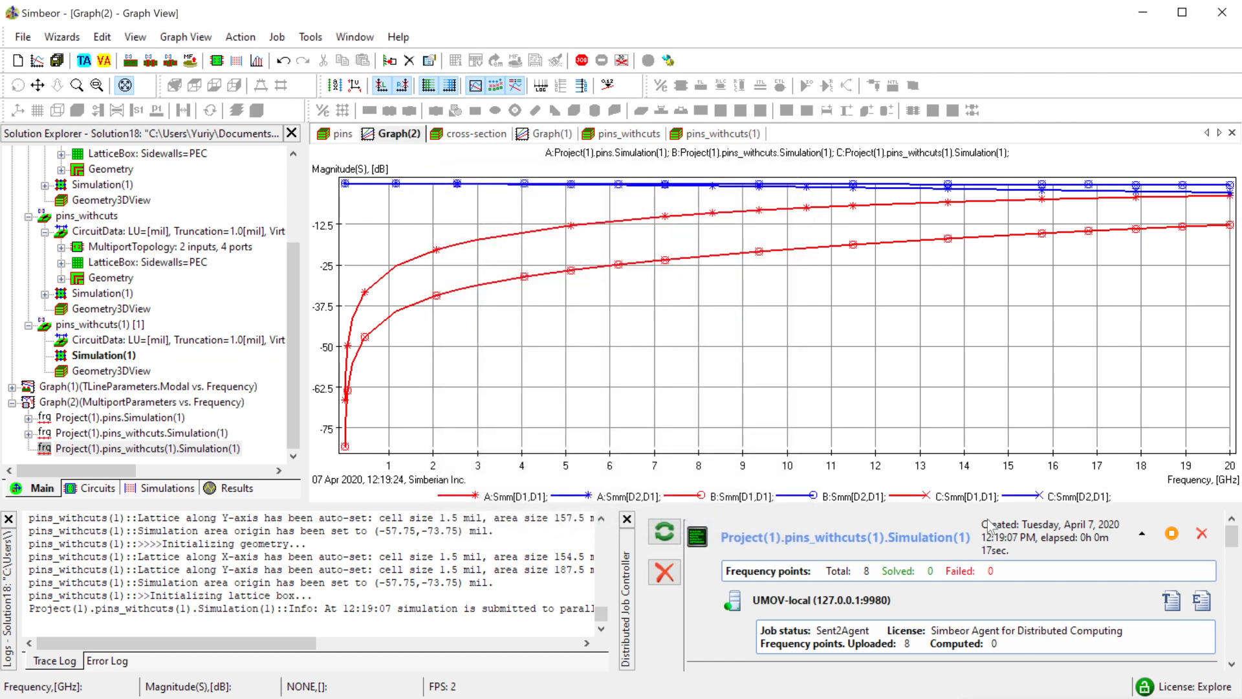
pyautogui.scroll(2, 194, 296)
pyautogui.scroll(-2, 194, 296)
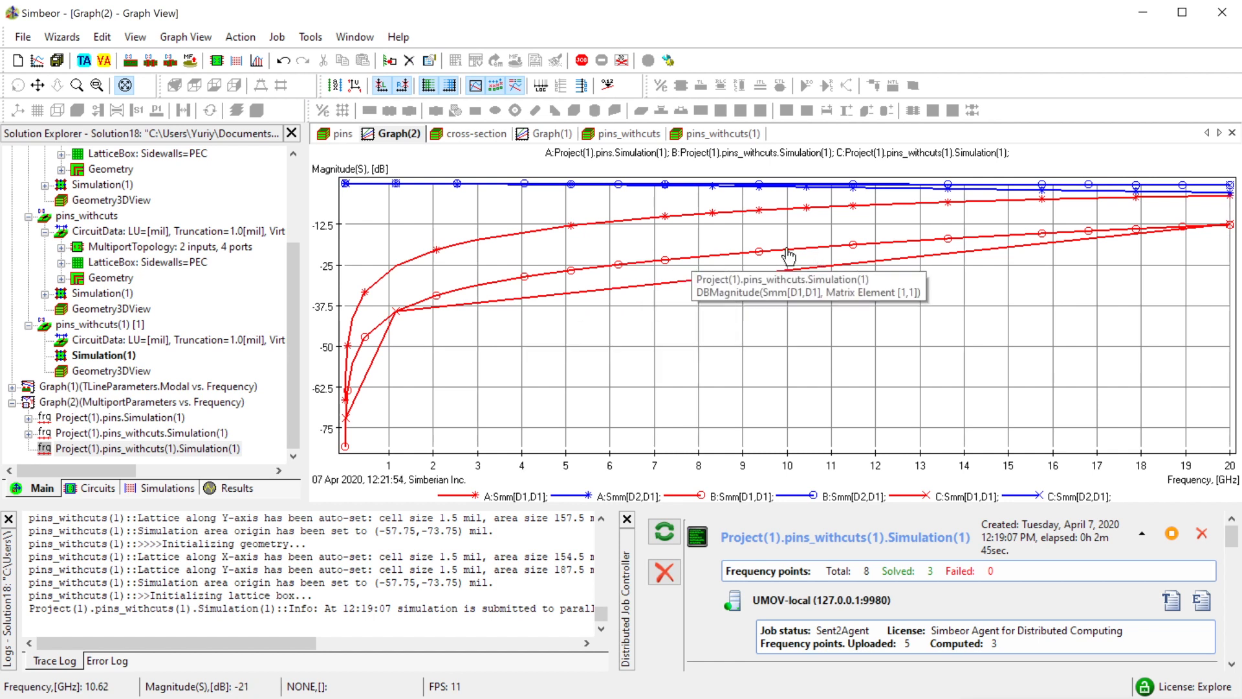
pyautogui.moveTo(801, 248); pyautogui.dragTo(626, 279)
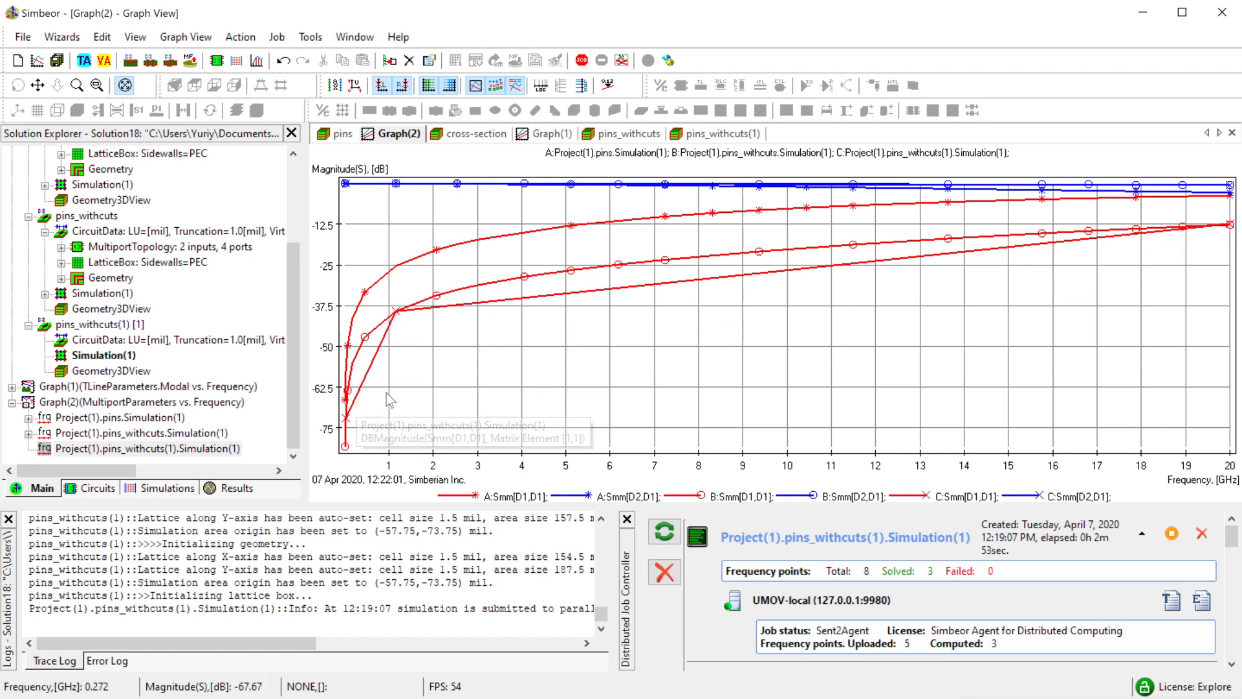
# - Inspect the meshed 3D geometry of pins_withcuts(1) from several angles, and return to Graph(2)
pyautogui.click(725, 134)
pyautogui.moveTo(671, 355); pyautogui.dragTo(923, 347)
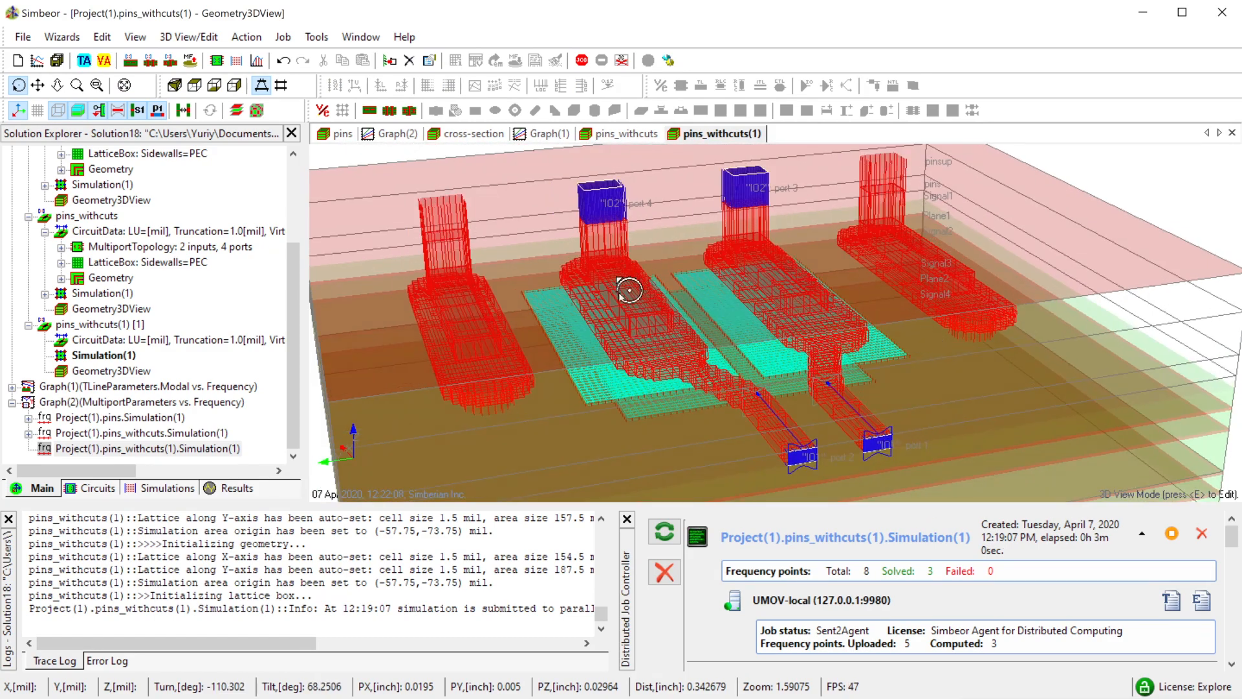
pyautogui.moveTo(831, 346); pyautogui.dragTo(634, 326)
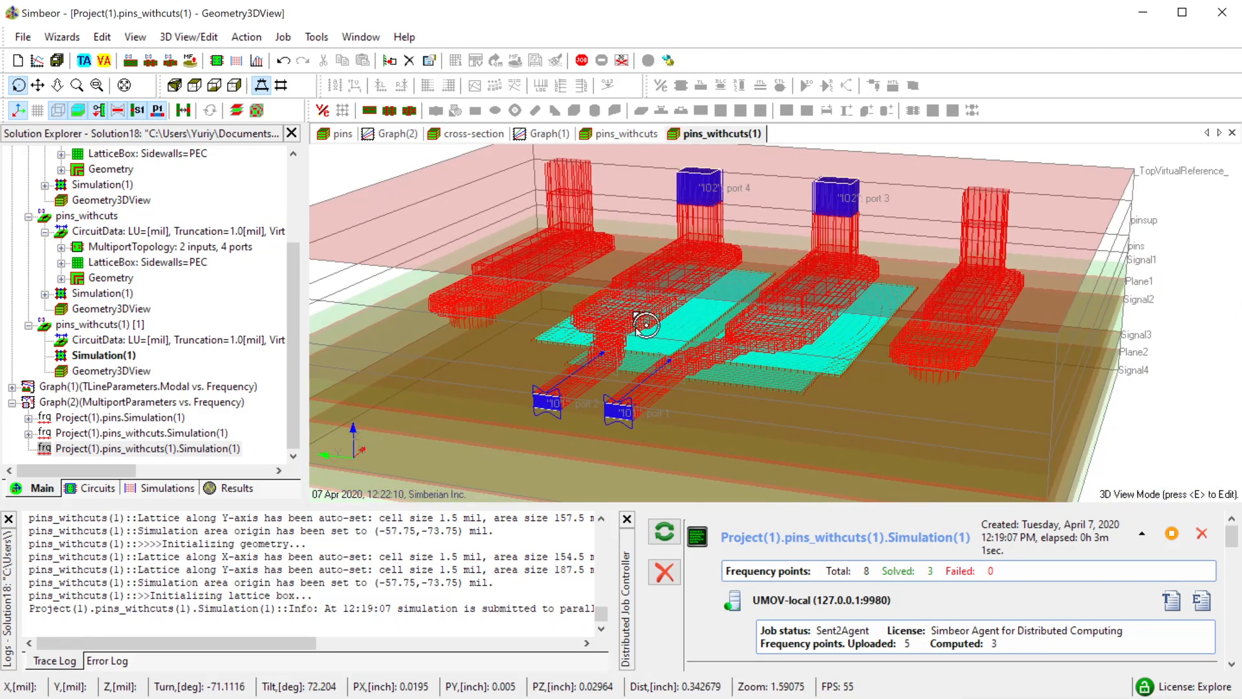
pyautogui.moveTo(903, 347); pyautogui.dragTo(849, 344)
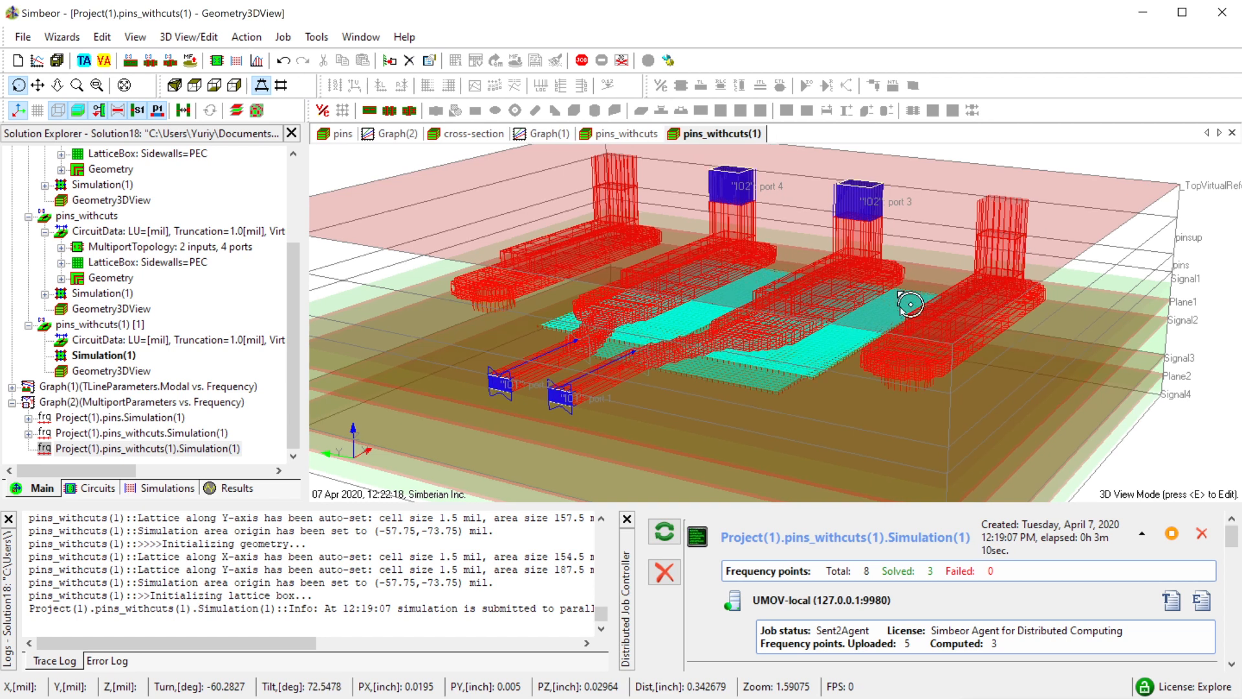
pyautogui.moveTo(736, 286); pyautogui.dragTo(721, 302)
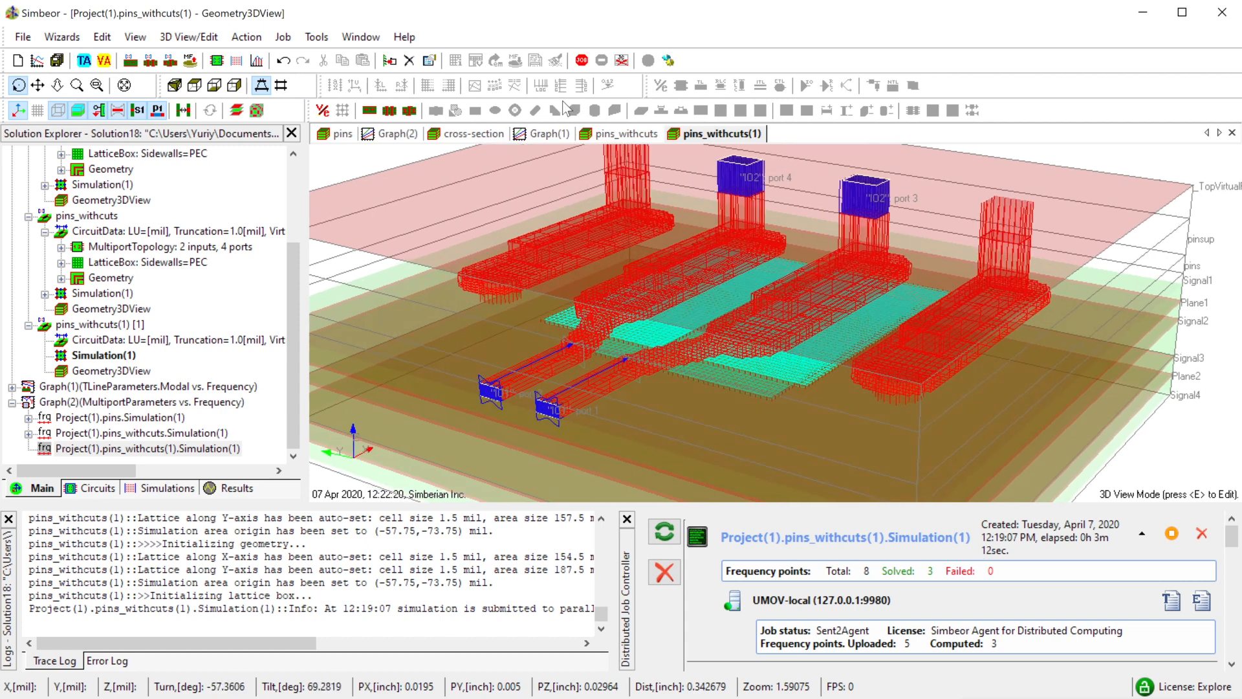
pyautogui.click(544, 134)
pyautogui.click(417, 135)
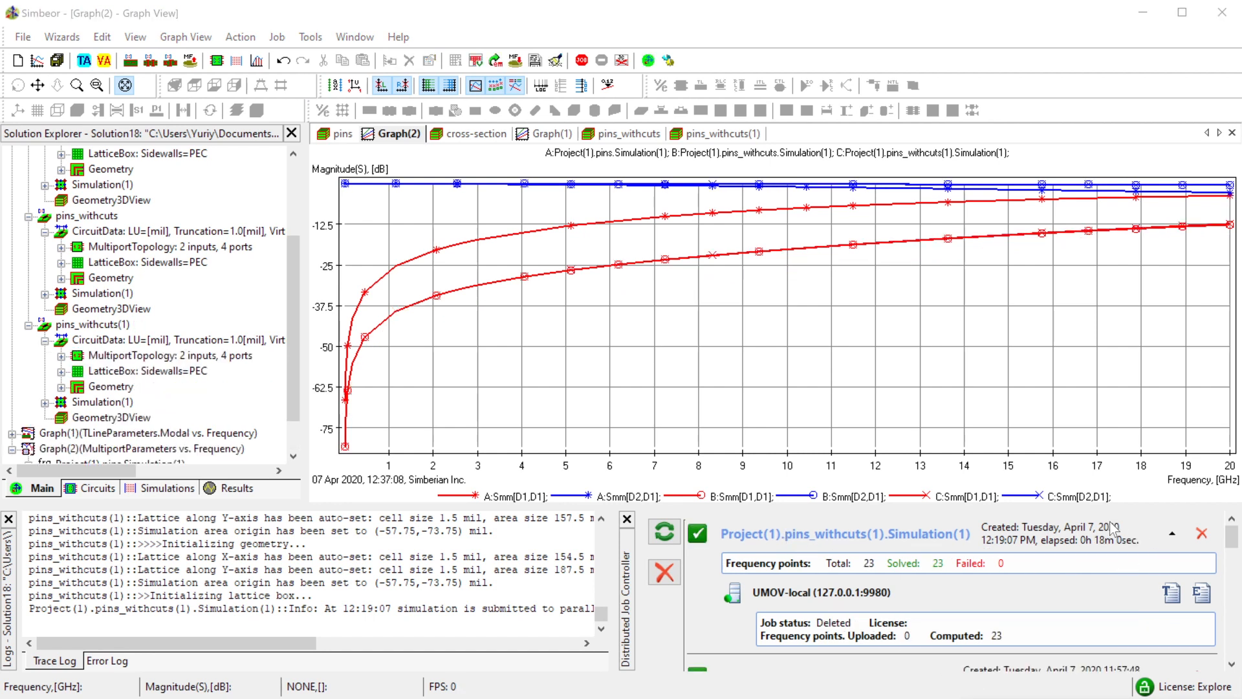
# - Review the distributed computing agents in the Agent Net Configurator, docking it above the graph and closing it after the check
pyautogui.click(278, 38)
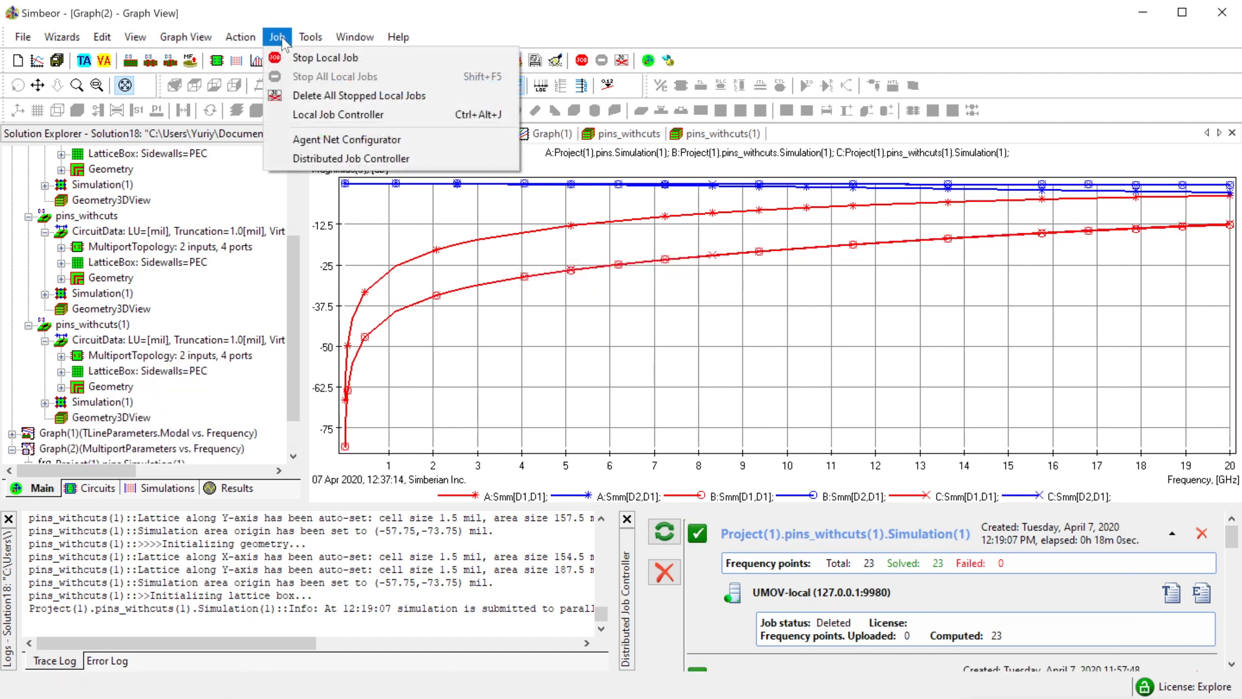
pyautogui.click(305, 140)
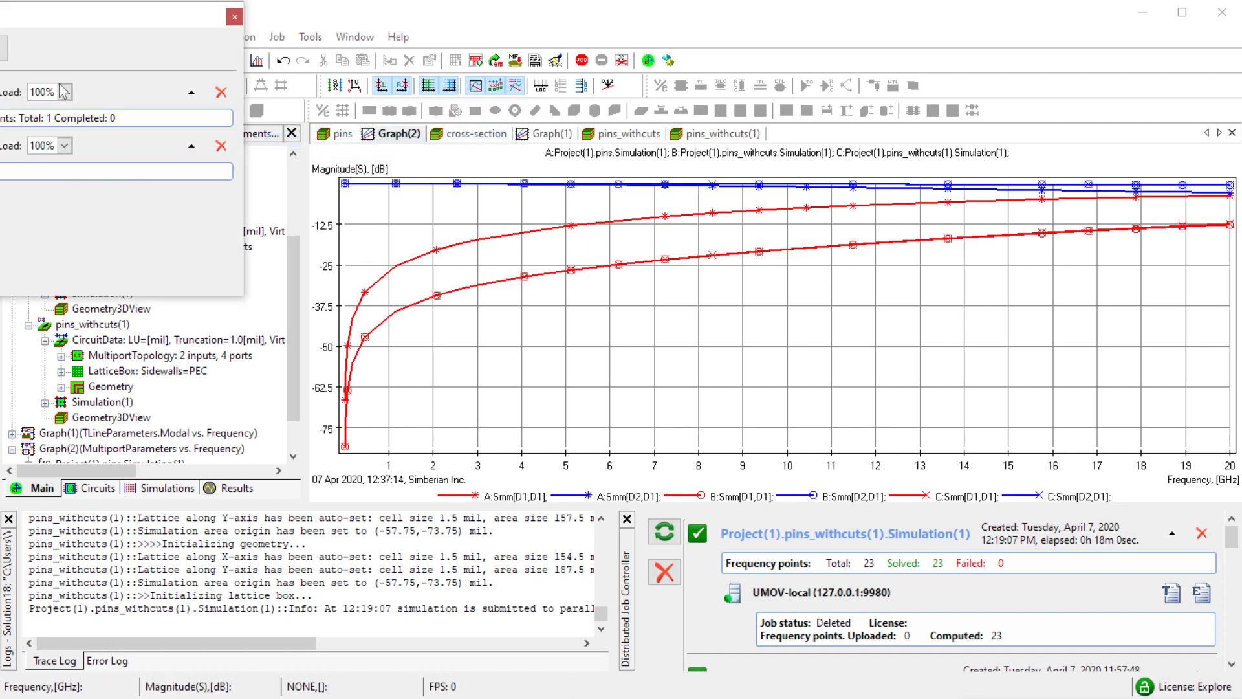
pyautogui.moveTo(88, 26); pyautogui.dragTo(534, 169)
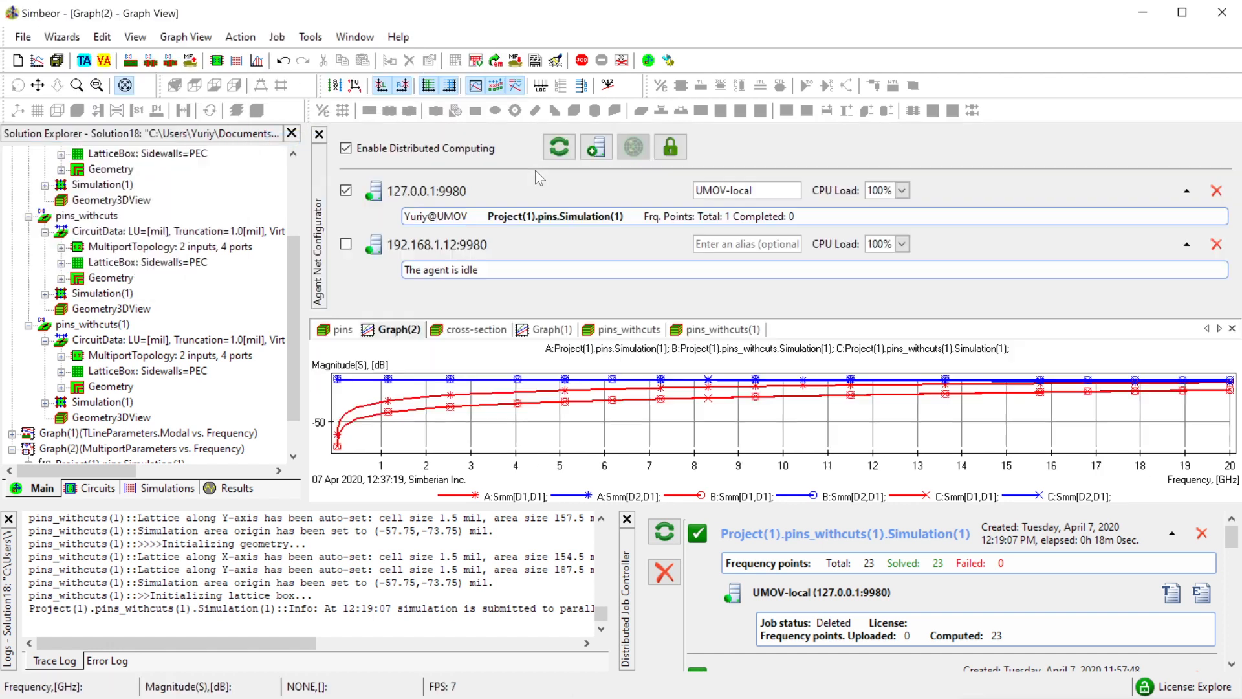
pyautogui.click(319, 135)
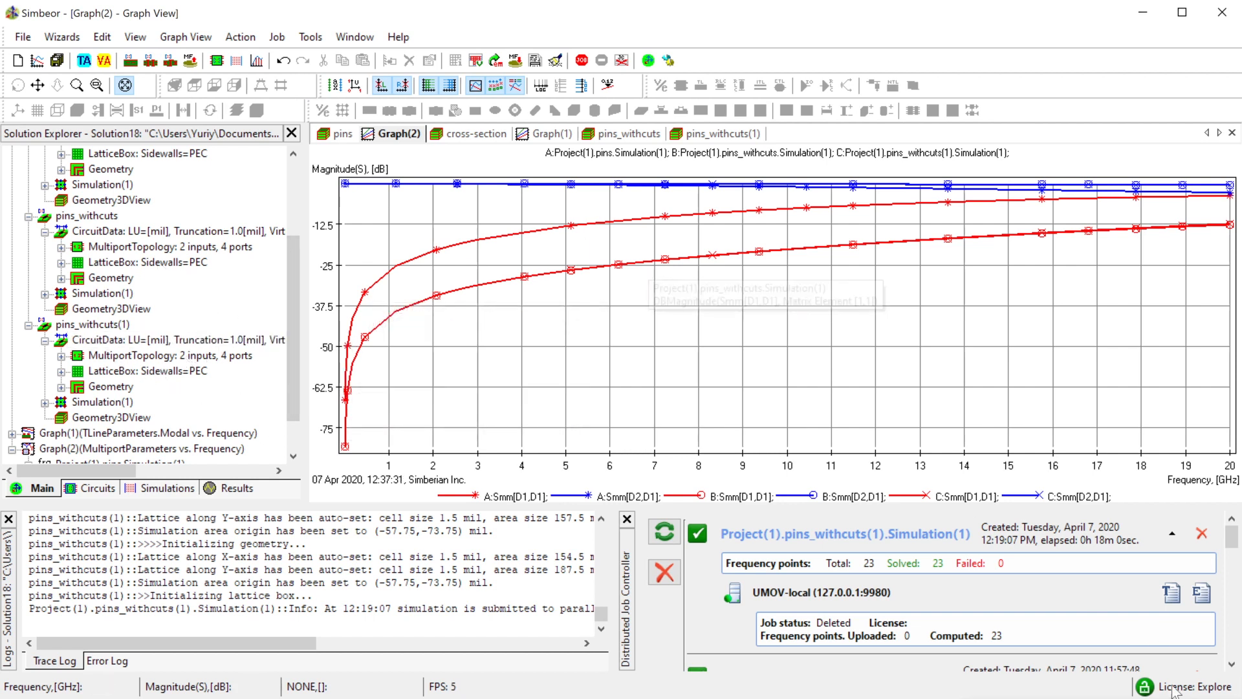
# - Review the available FlexNet licenses and close the license list
pyautogui.click(391, 38)
pyautogui.click(407, 77)
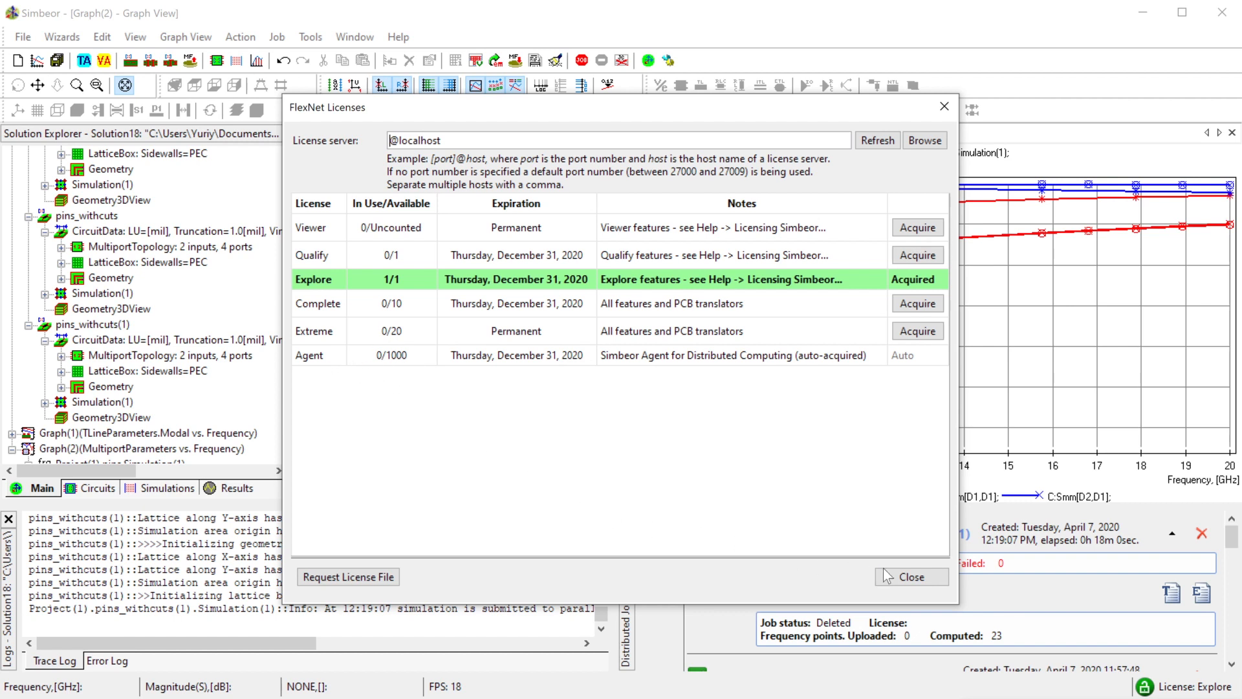
pyautogui.click(907, 578)
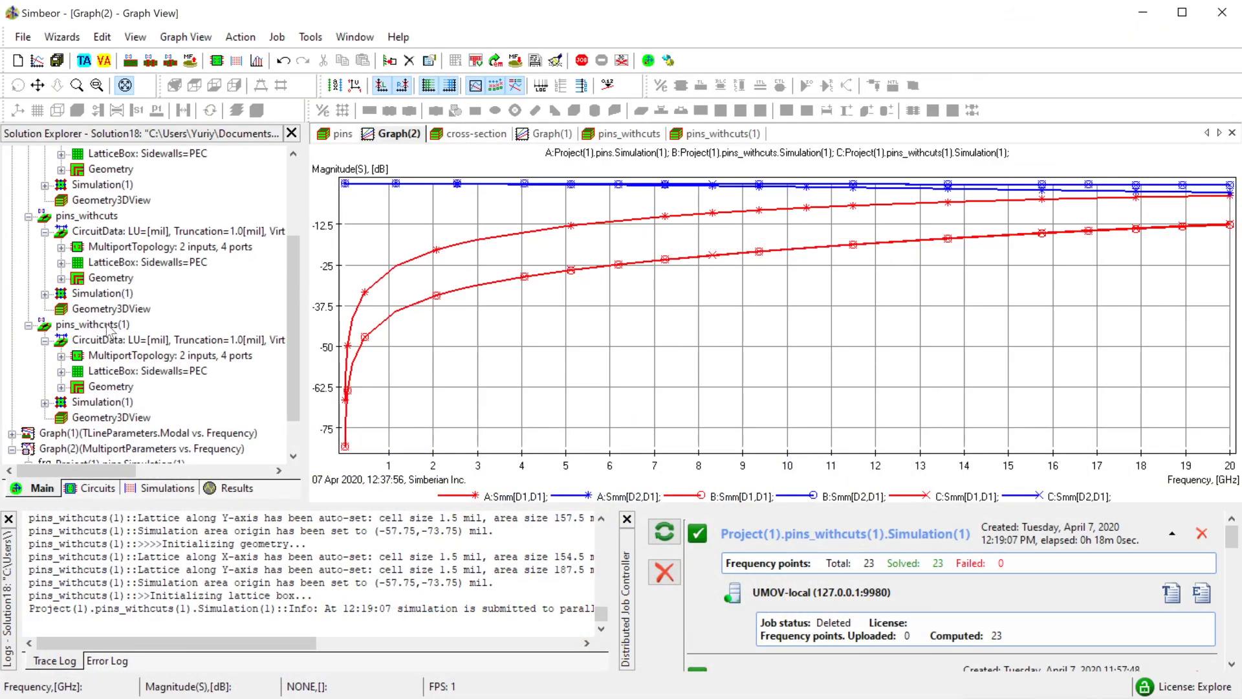
# - Examine the pins_withcuts(1) geometry in 3D once more and return to the S-parameter curves on Graph(2)
pyautogui.click(111, 326)
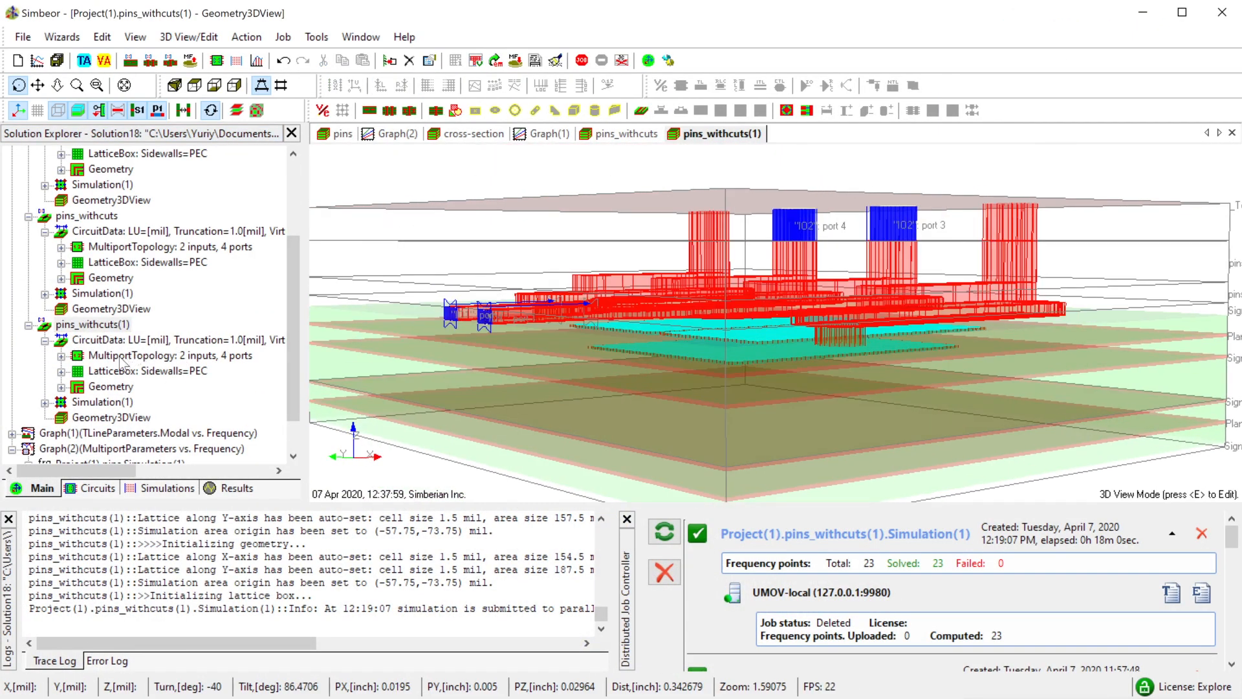
pyautogui.moveTo(649, 300); pyautogui.dragTo(607, 277)
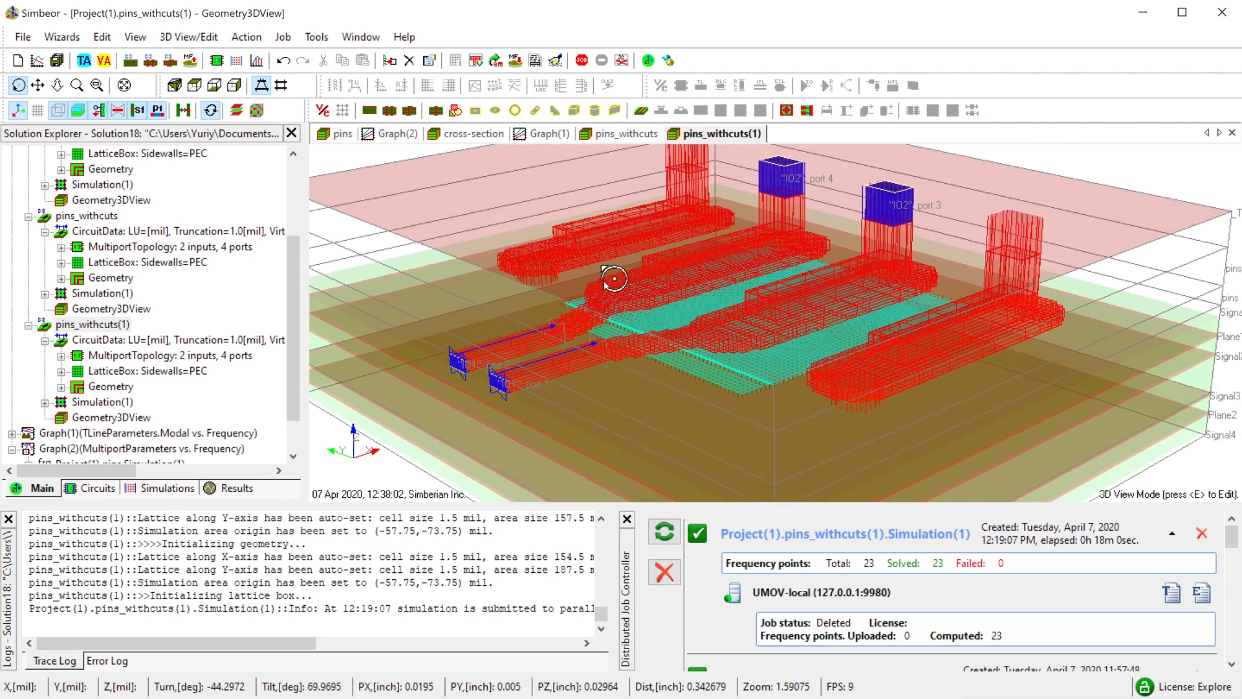
pyautogui.click(555, 136)
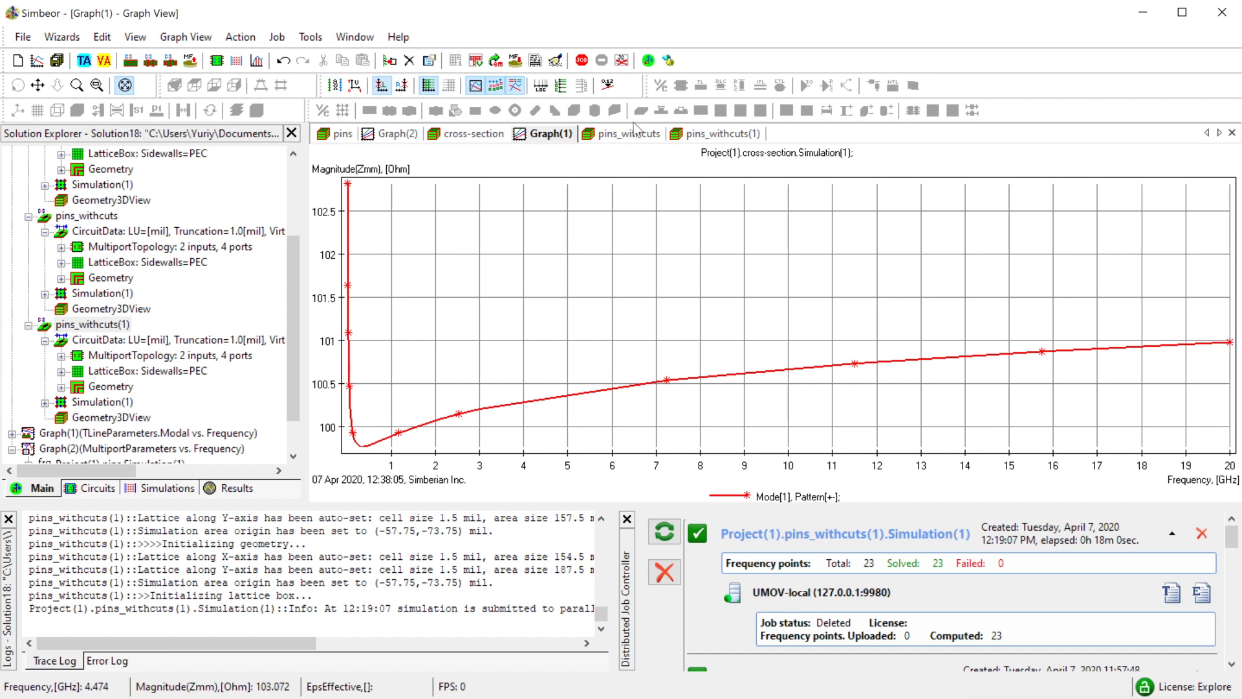
pyautogui.click(404, 135)
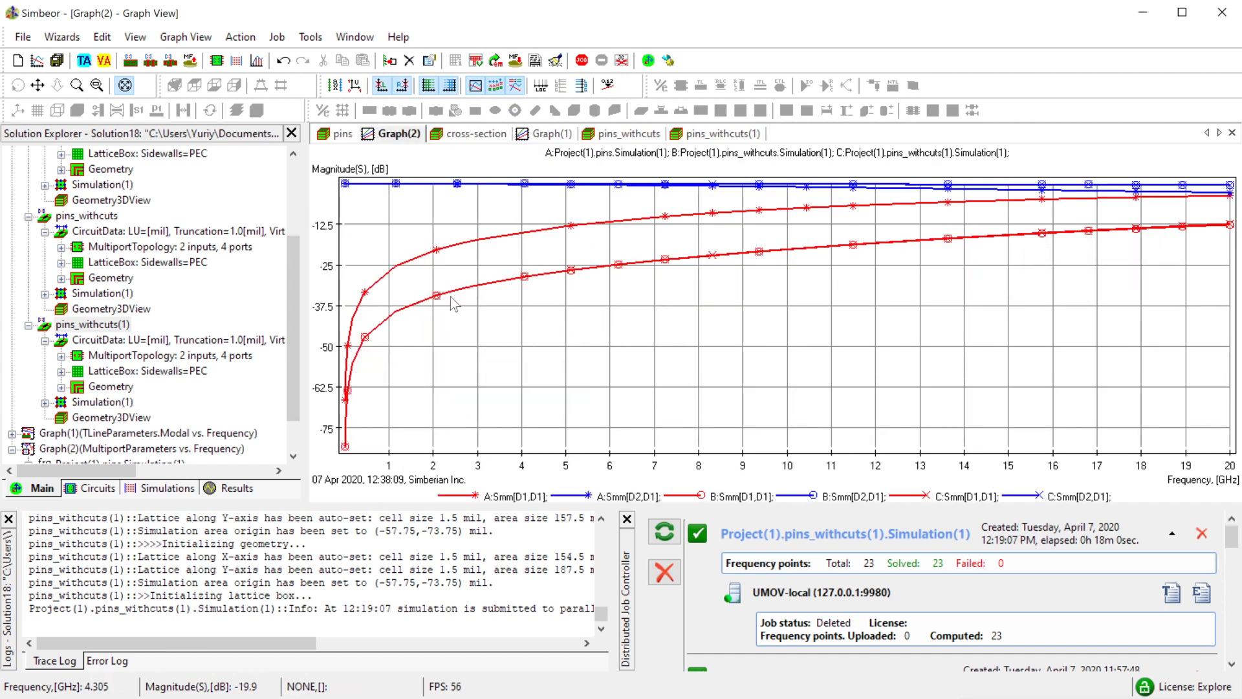
# - Start adding matrix elements to the pins_withcuts(1) simulation on Graph(2), proceeding to the element selection
pyautogui.scroll(-1, 28, 450)
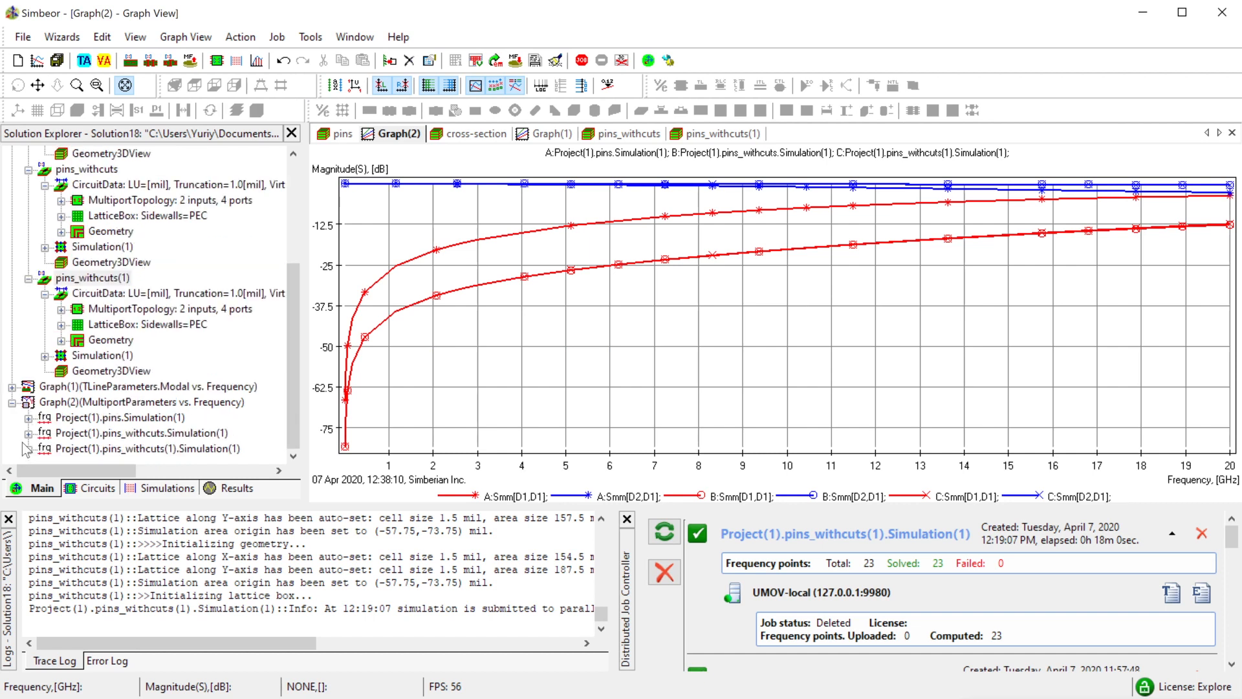
pyautogui.click(28, 448)
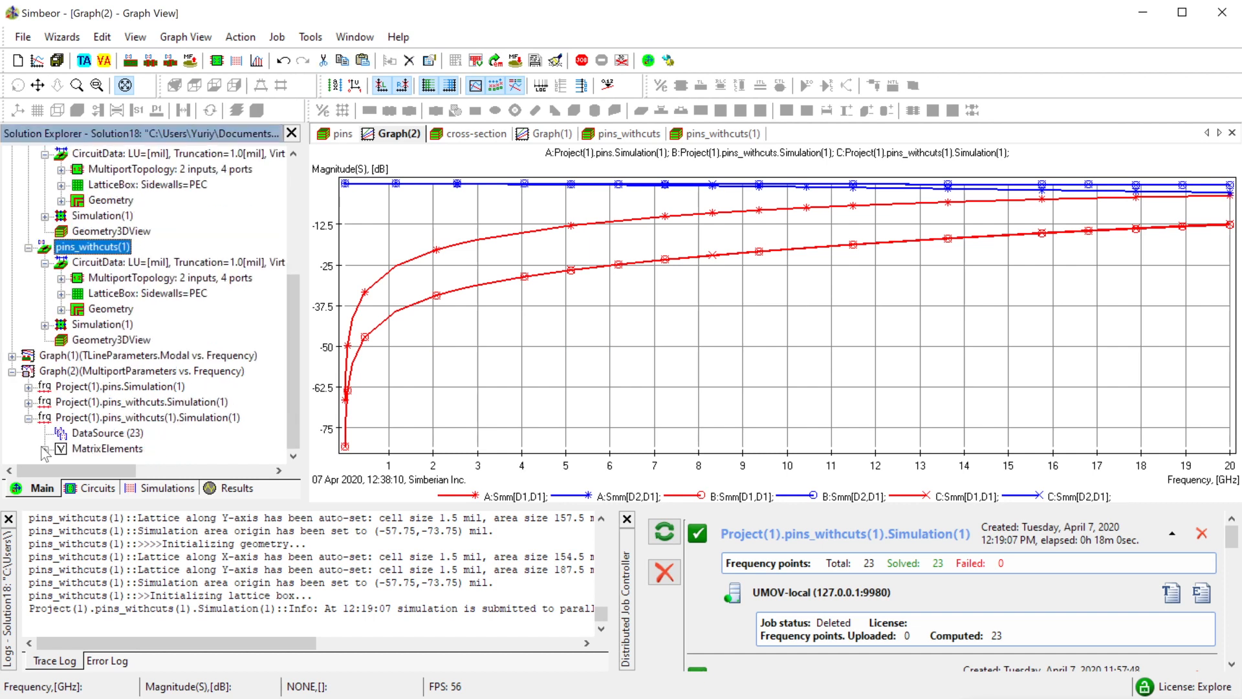
pyautogui.click(45, 448)
pyautogui.click(29, 371)
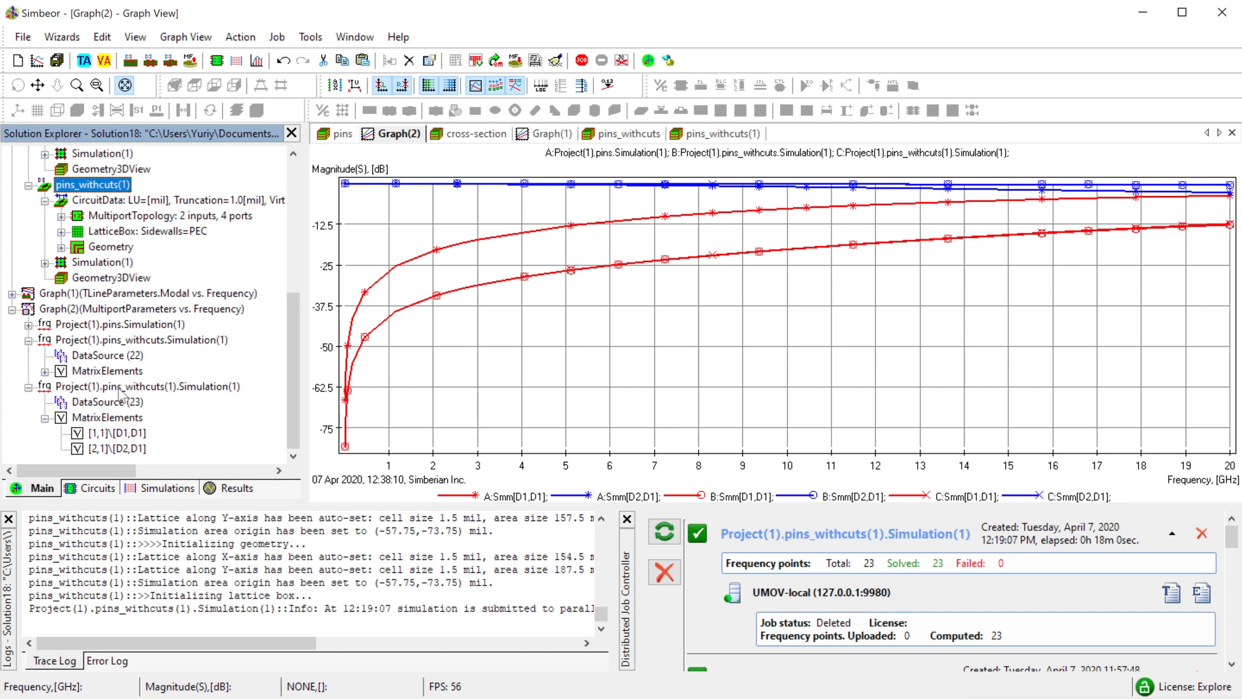
pyautogui.rightClick(119, 418)
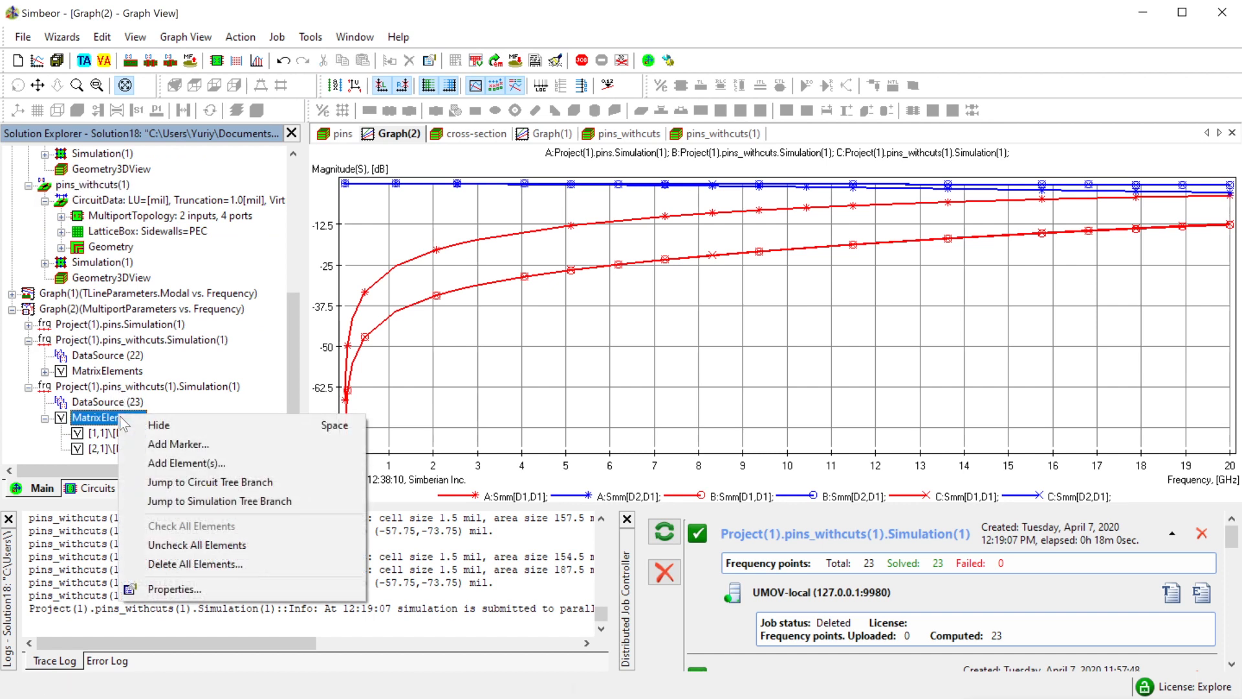
pyautogui.click(178, 462)
pyautogui.click(685, 525)
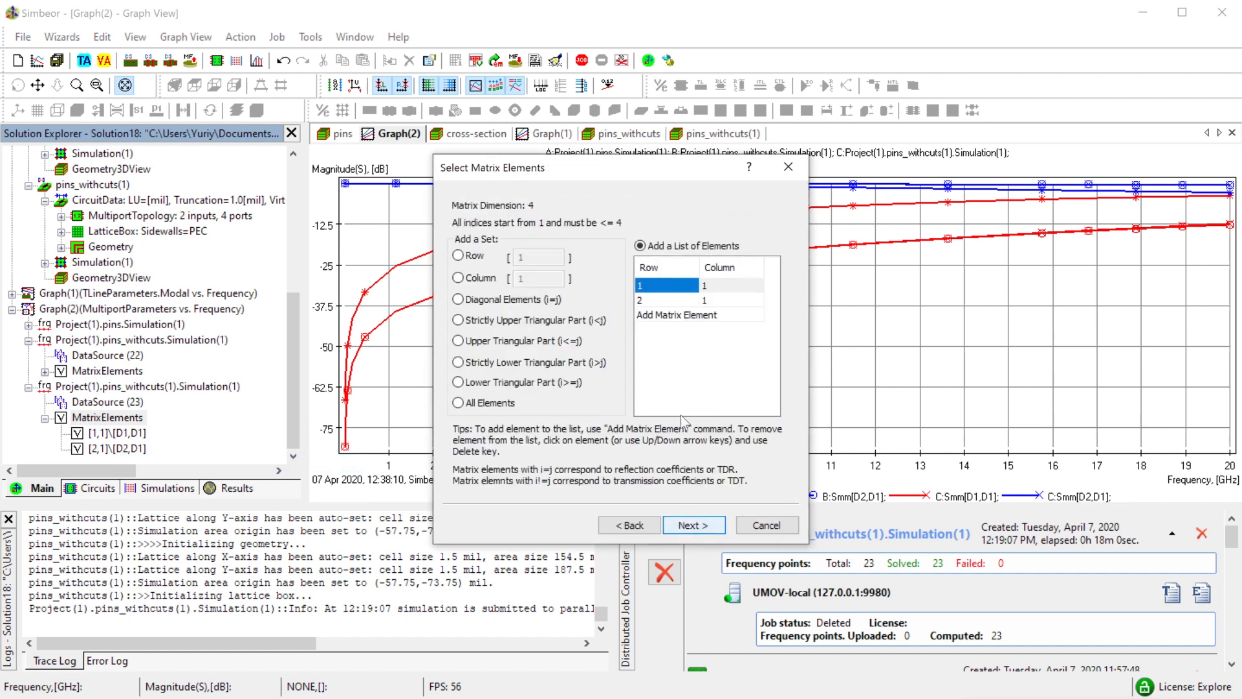
# - Replace the listed elements with matrix element 3,3 and plot it for the pins_withcuts(1) simulation
pyautogui.click(665, 288)
pyautogui.press('Escape')
pyautogui.press('Delete')
pyautogui.write('3')
pyautogui.press('Tab')
pyautogui.write('3')
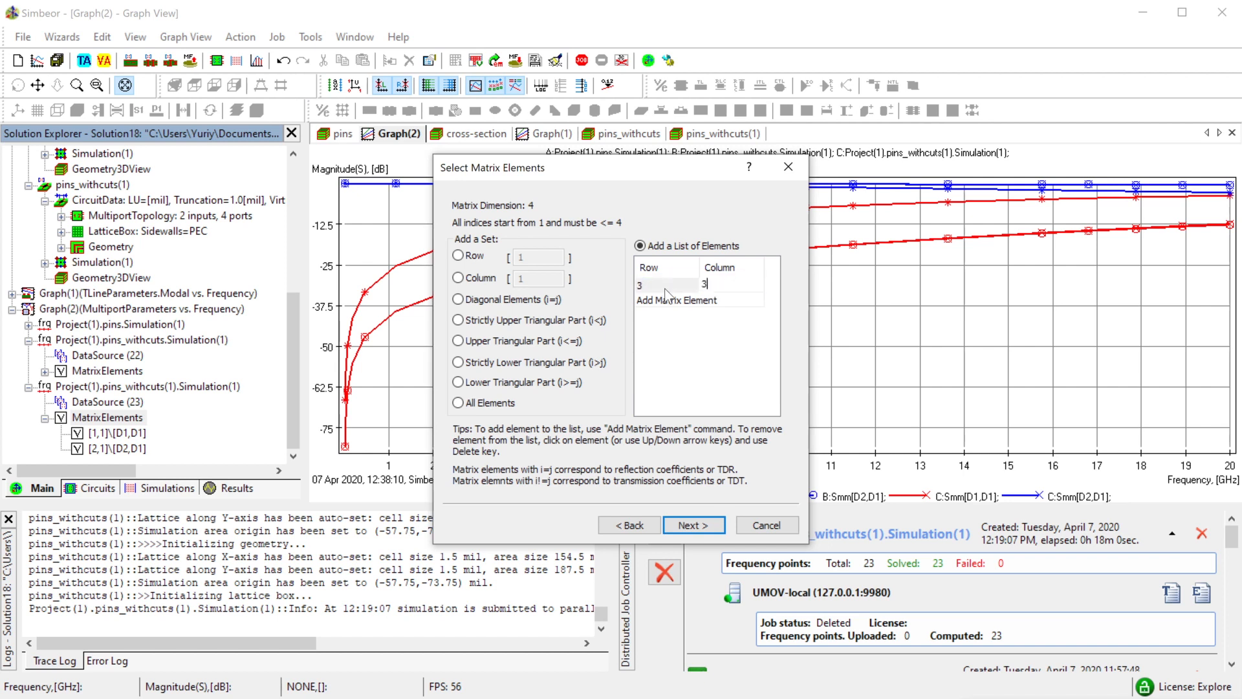
pyautogui.click(693, 525)
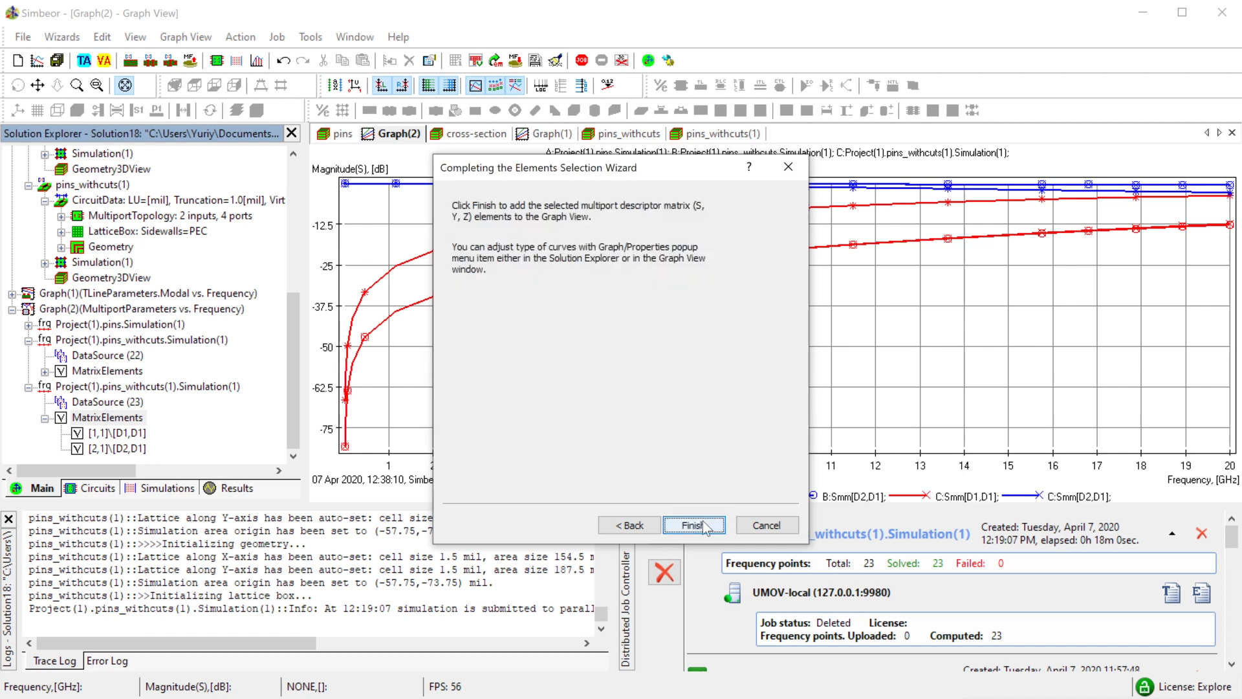
pyautogui.click(693, 525)
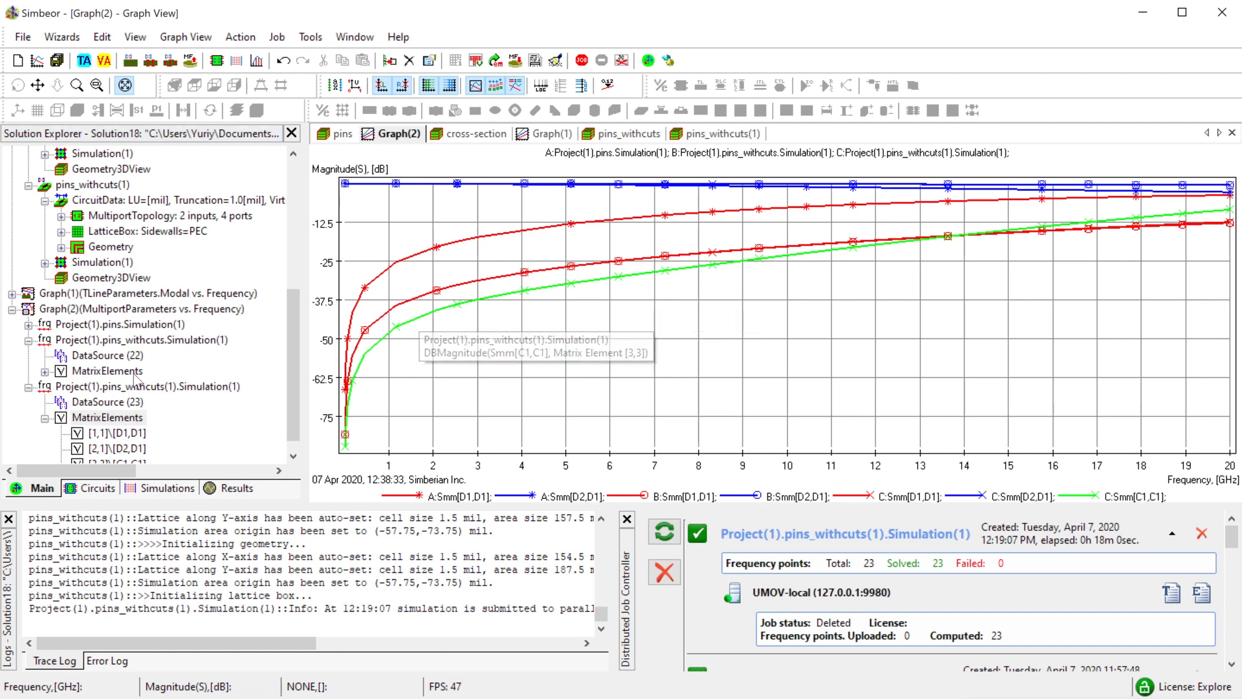
# - Add matrix element 3,3 of the pins_withcuts simulation to Graph(2)
pyautogui.click(44, 371)
pyautogui.rightClick(104, 377)
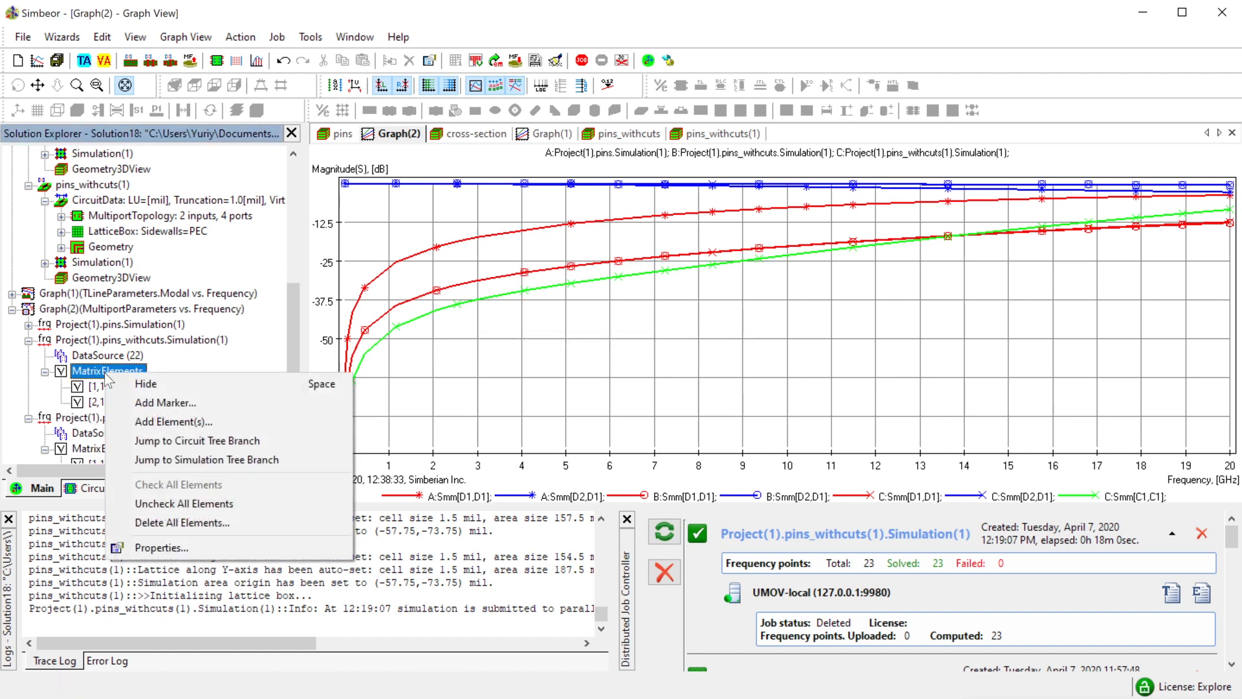
pyautogui.click(192, 423)
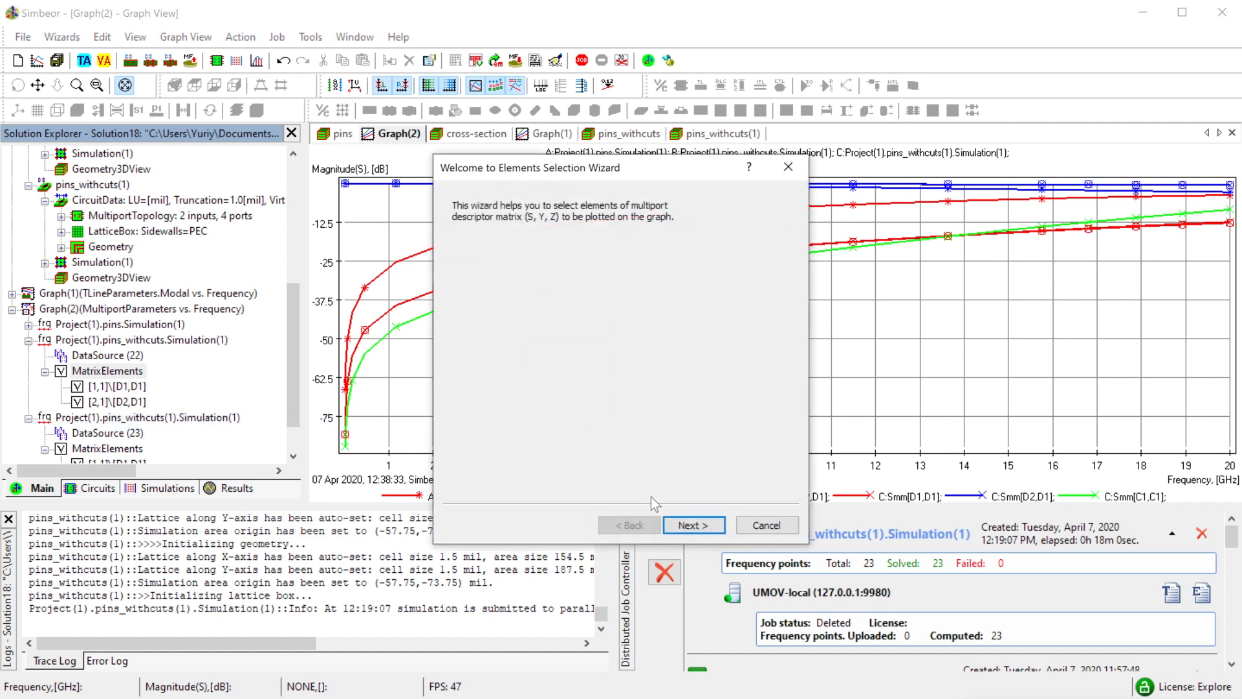
pyautogui.click(699, 524)
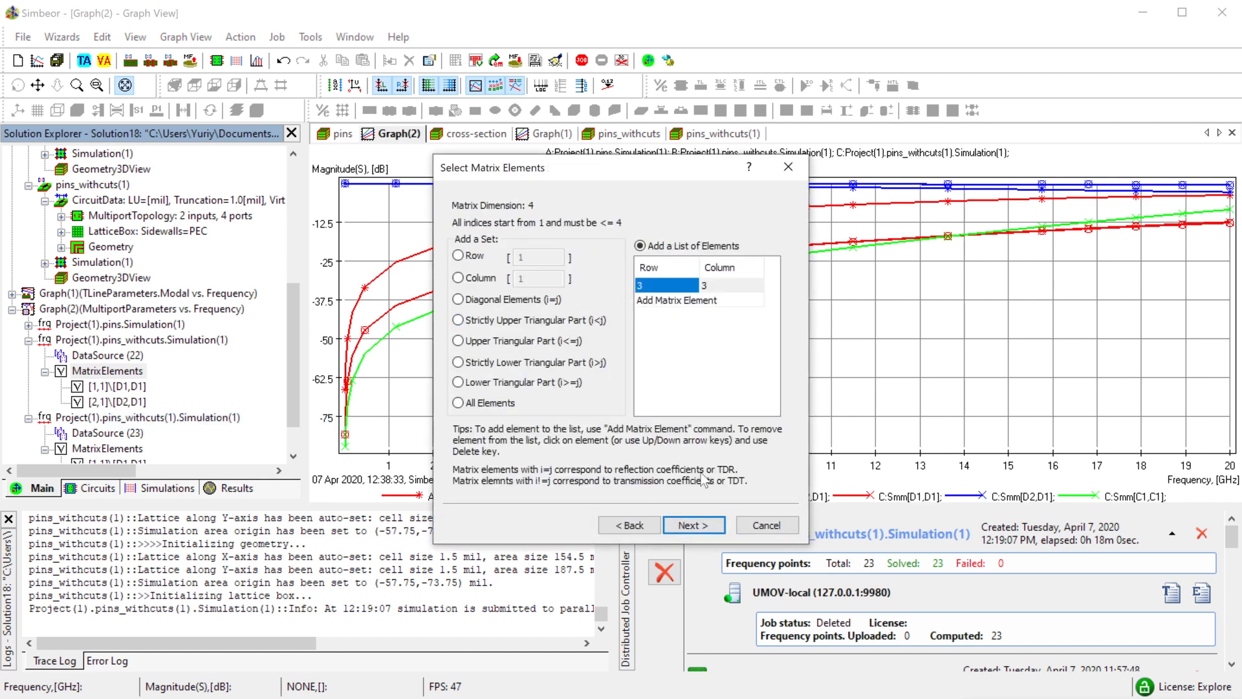
pyautogui.click(693, 524)
pyautogui.click(693, 525)
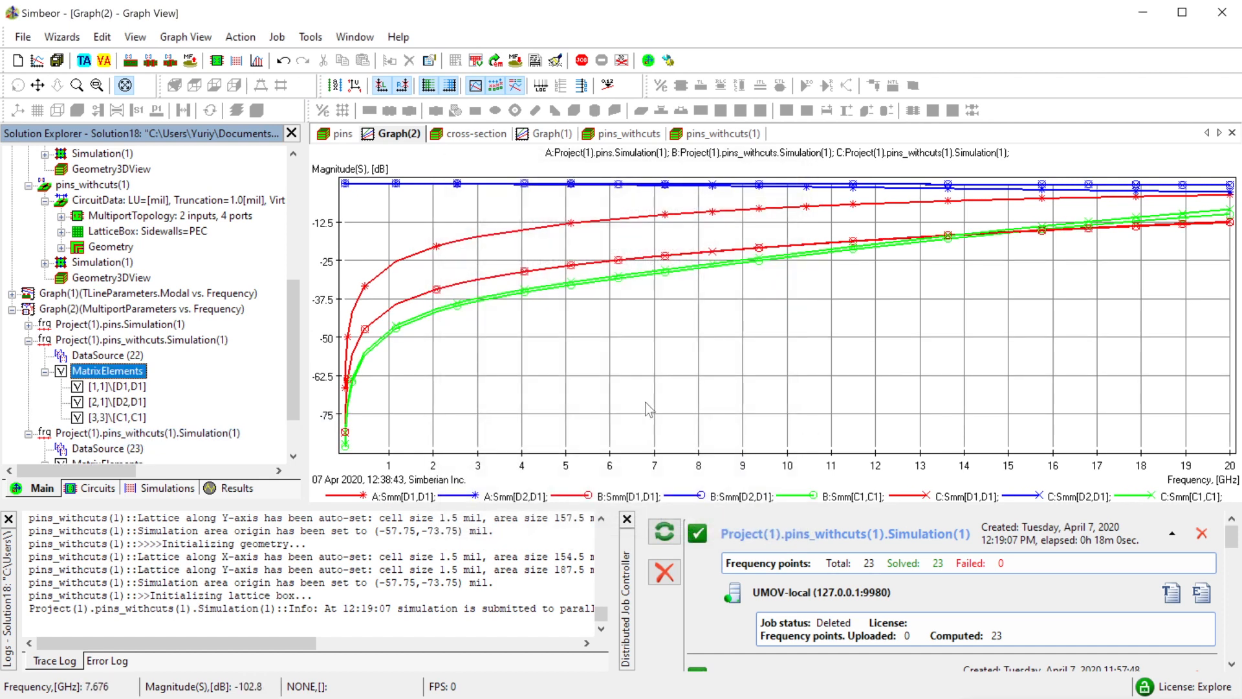
# - Collapse the pins_withcuts and pins_withcuts(1) simulation entries of Graph(2) in the solution tree
pyautogui.moveTo(397, 335)
pyautogui.mouseDown()
pyautogui.moveTo(1211, 324)
pyautogui.moveTo(650, 403)
pyautogui.moveTo(551, 431)
pyautogui.mouseUp()
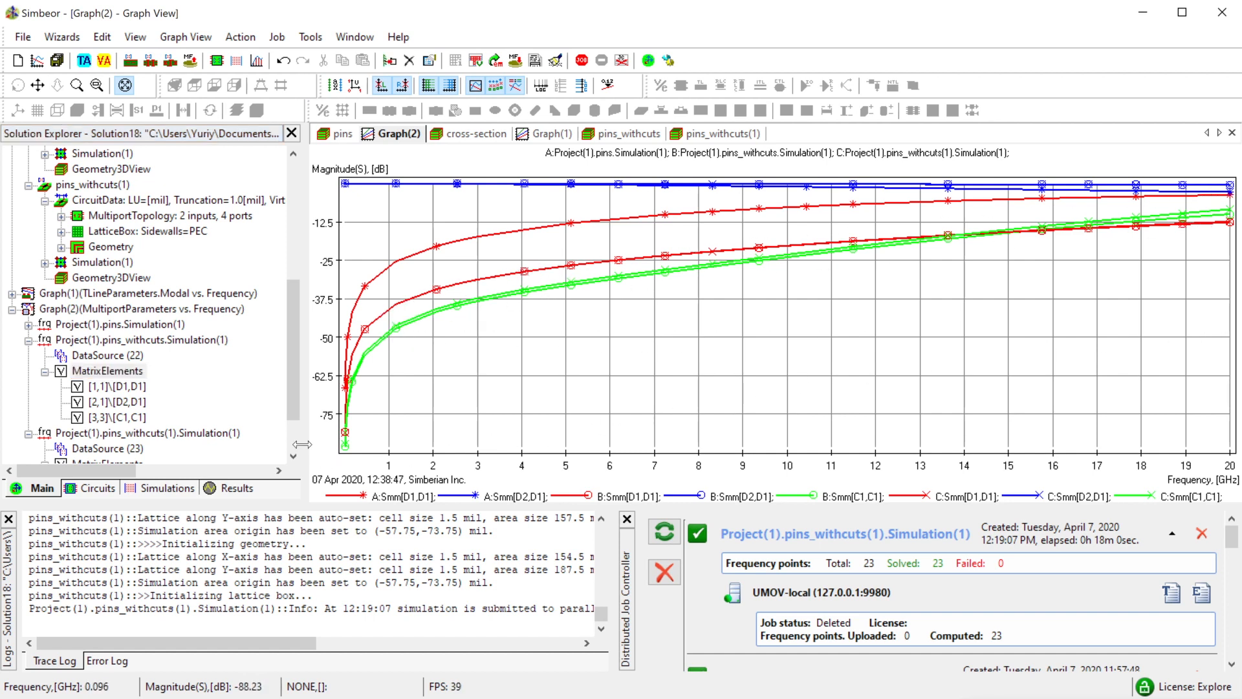
pyautogui.click(45, 372)
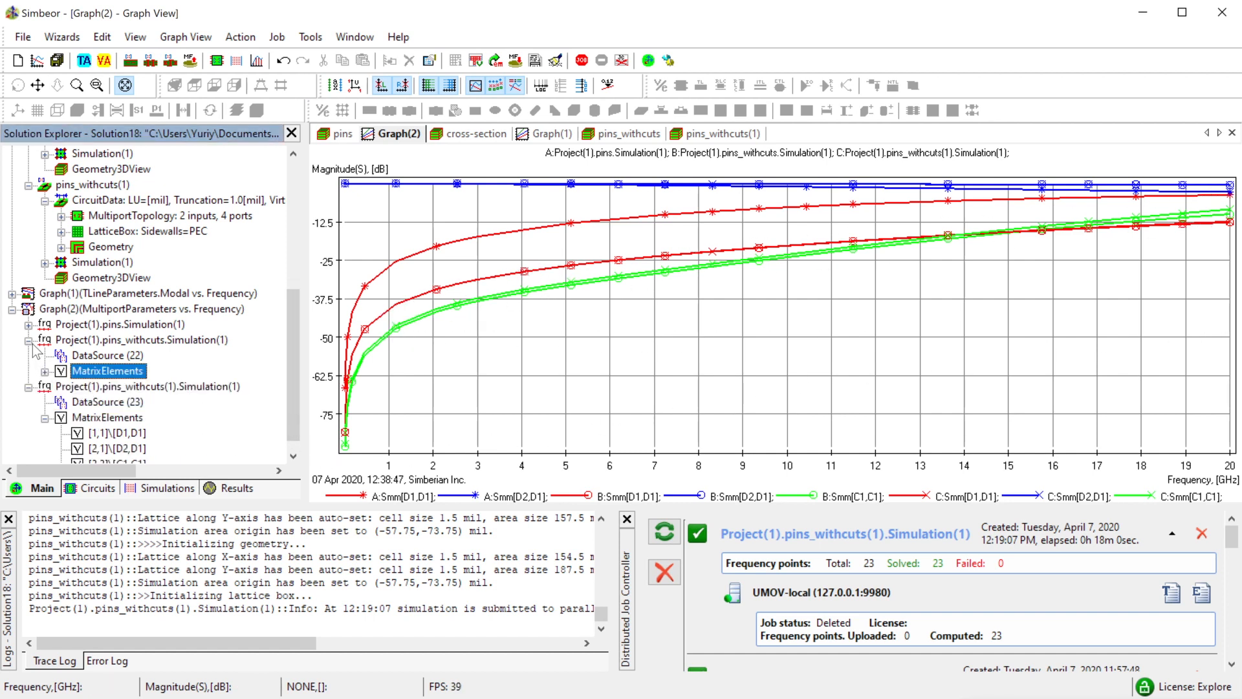
pyautogui.click(29, 339)
pyautogui.click(29, 371)
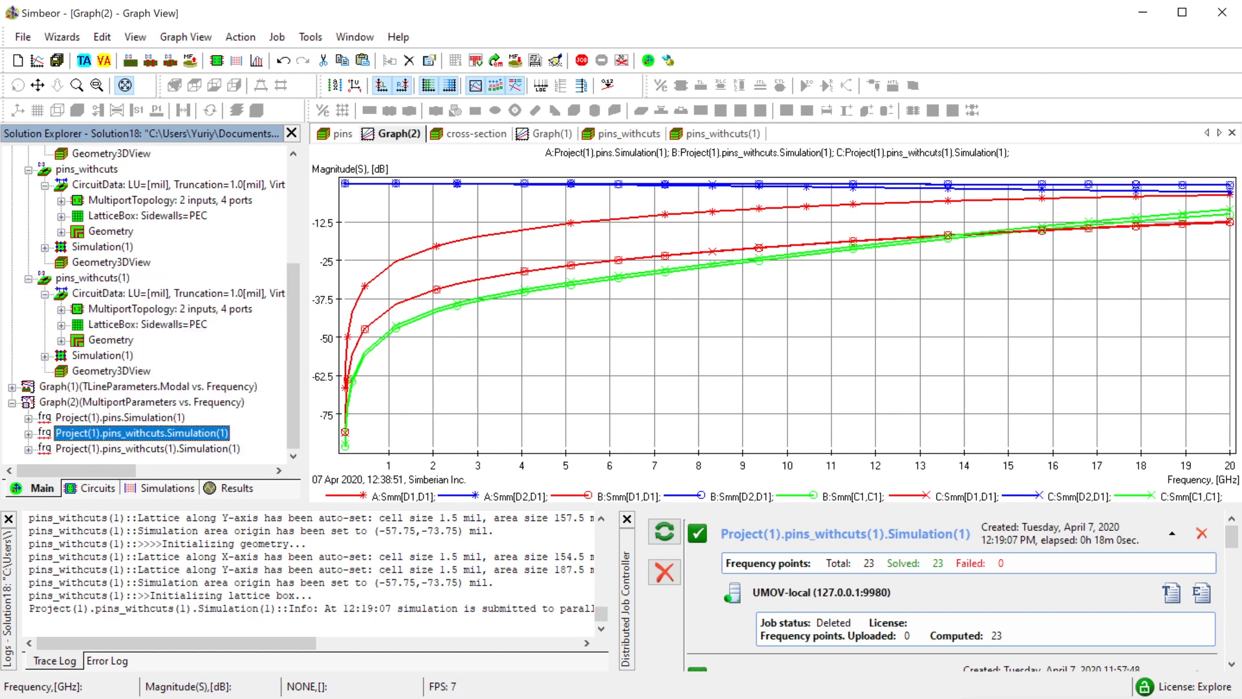